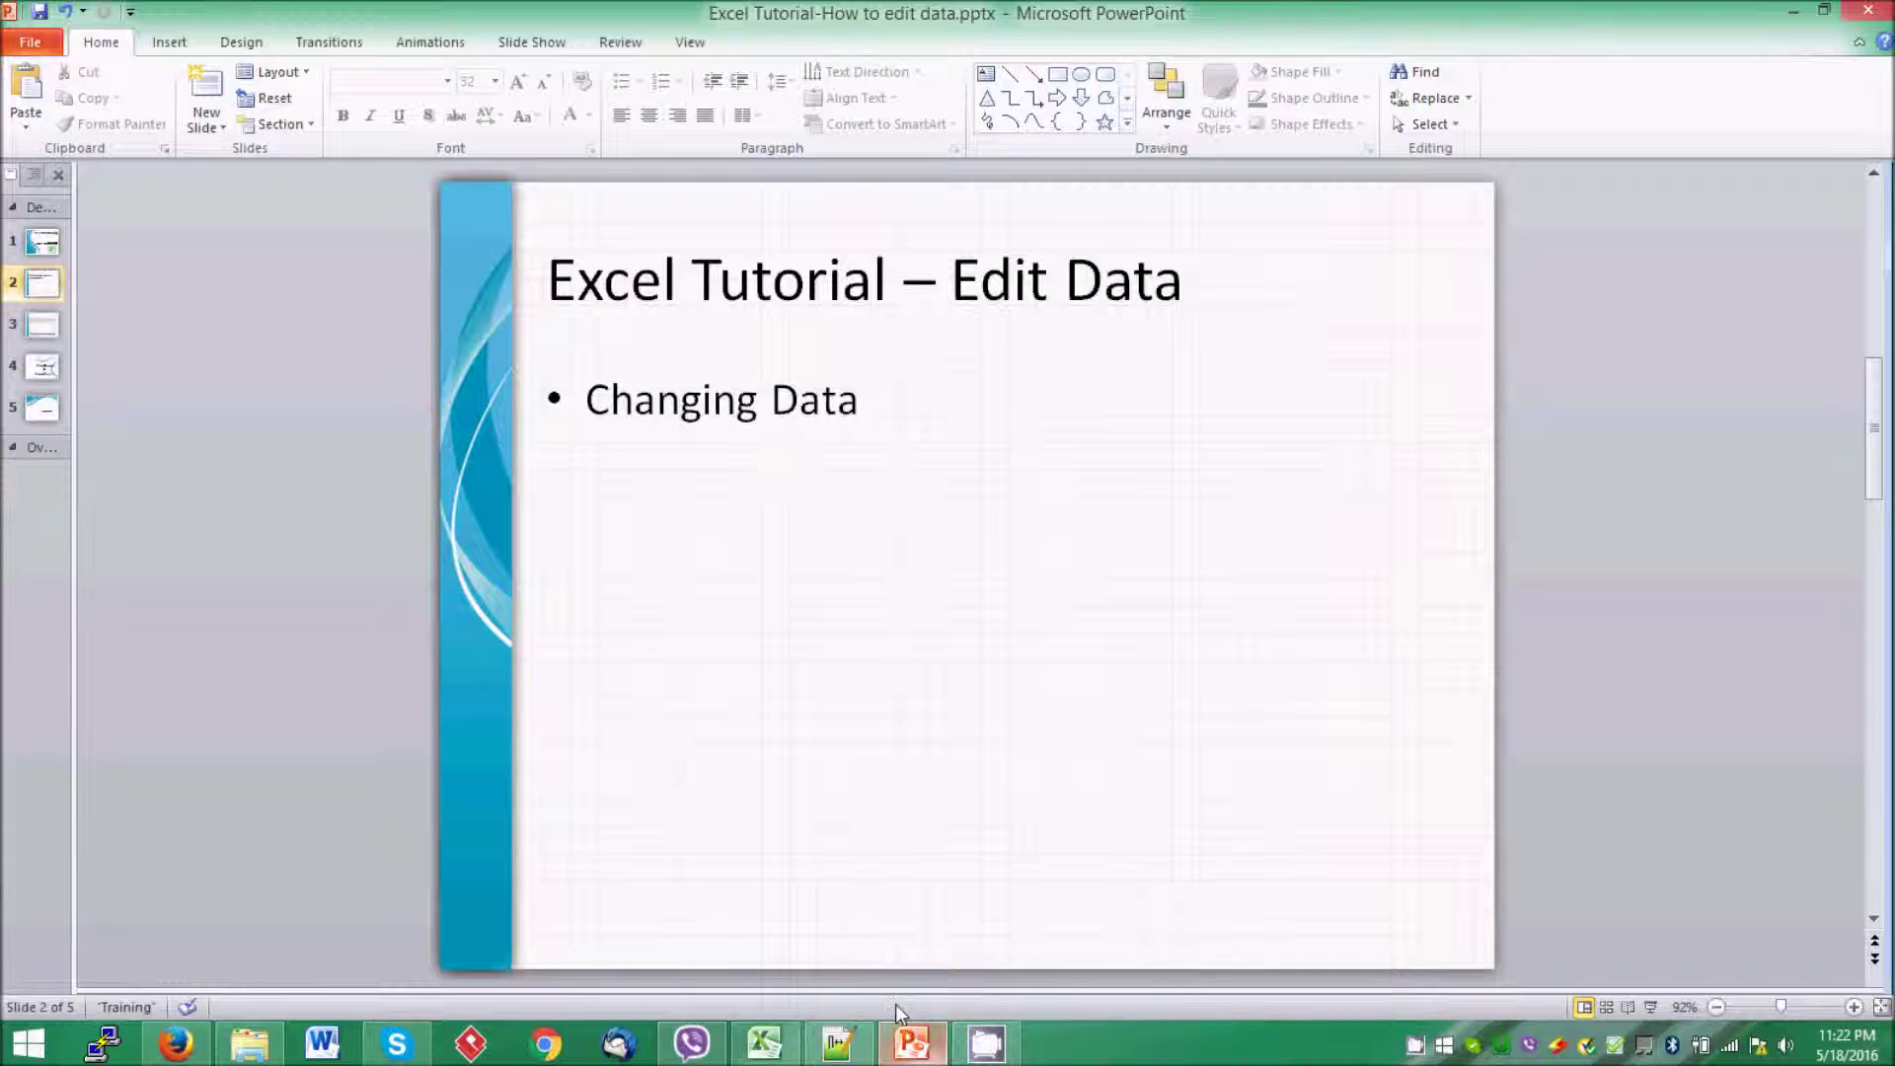
# Switch to the Excel workbook and replace the text in cell E8 with "new content"
pyautogui.click(764, 1043)
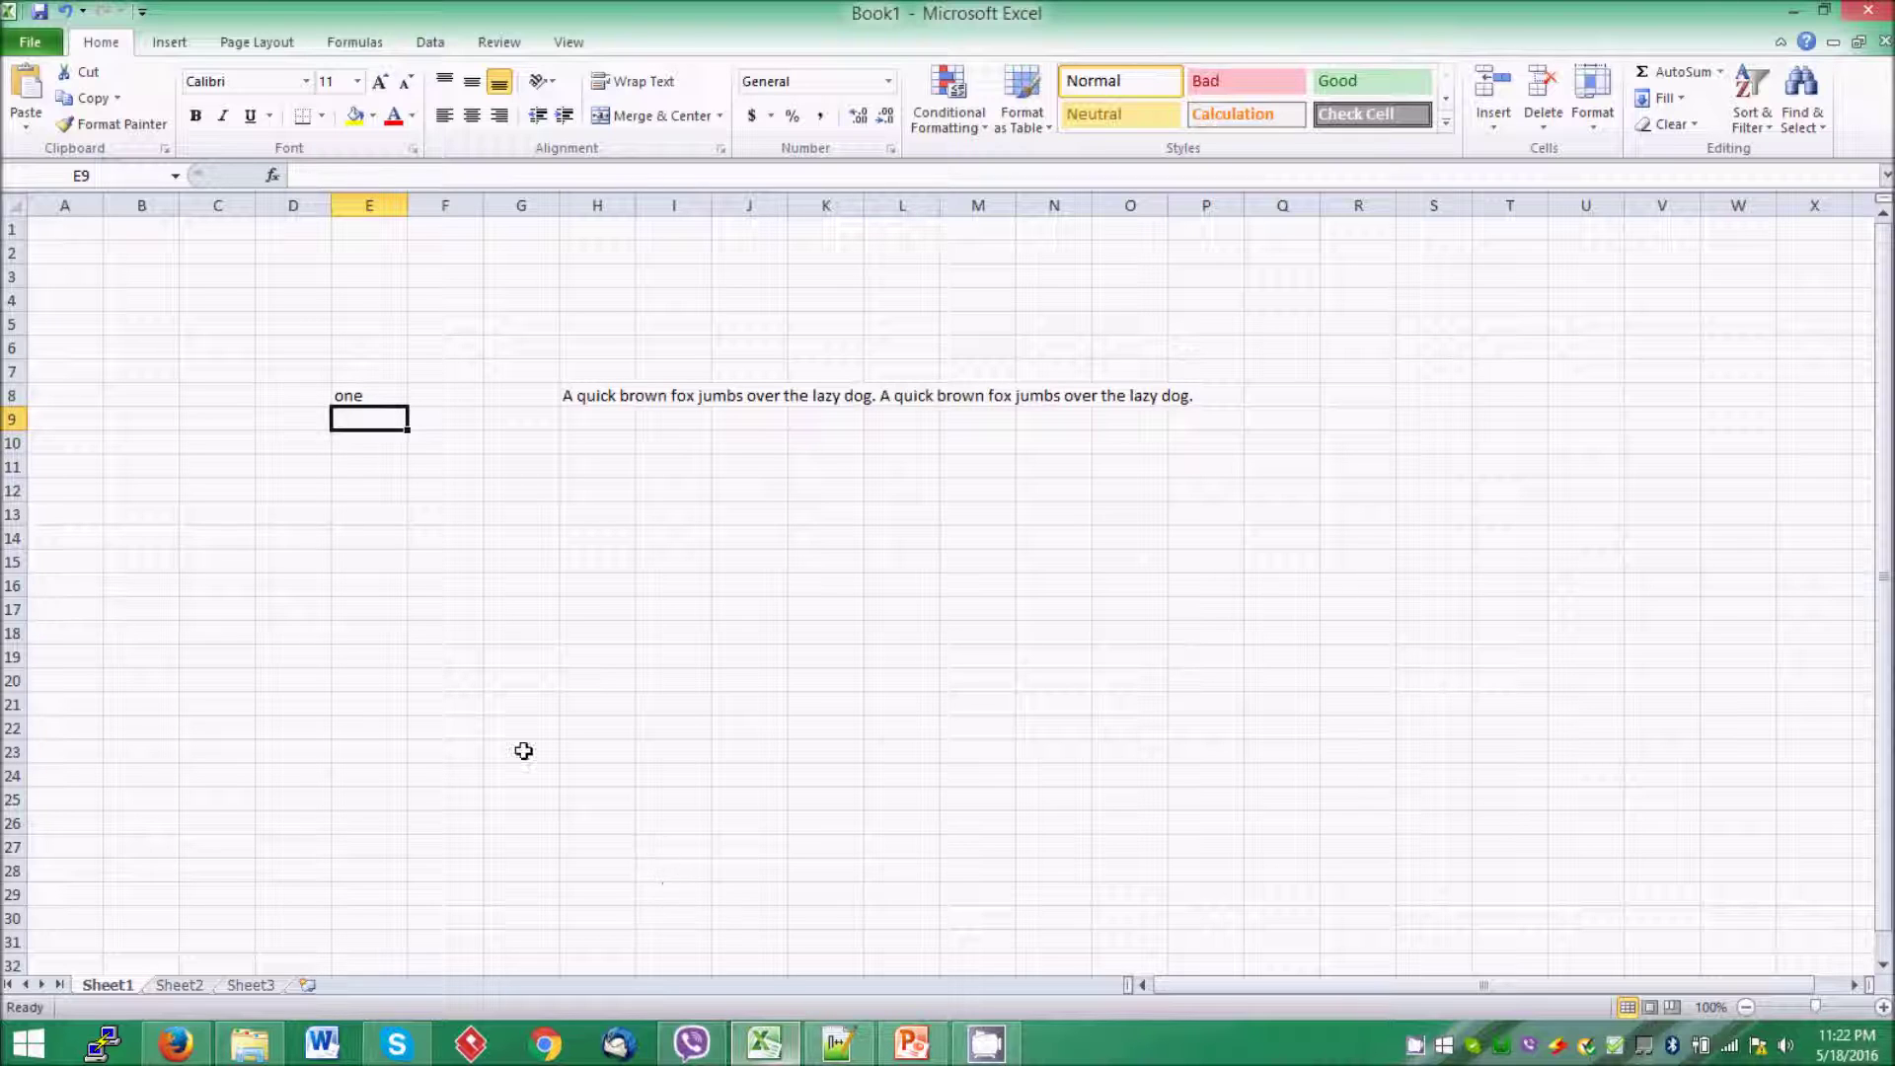
pyautogui.click(361, 396)
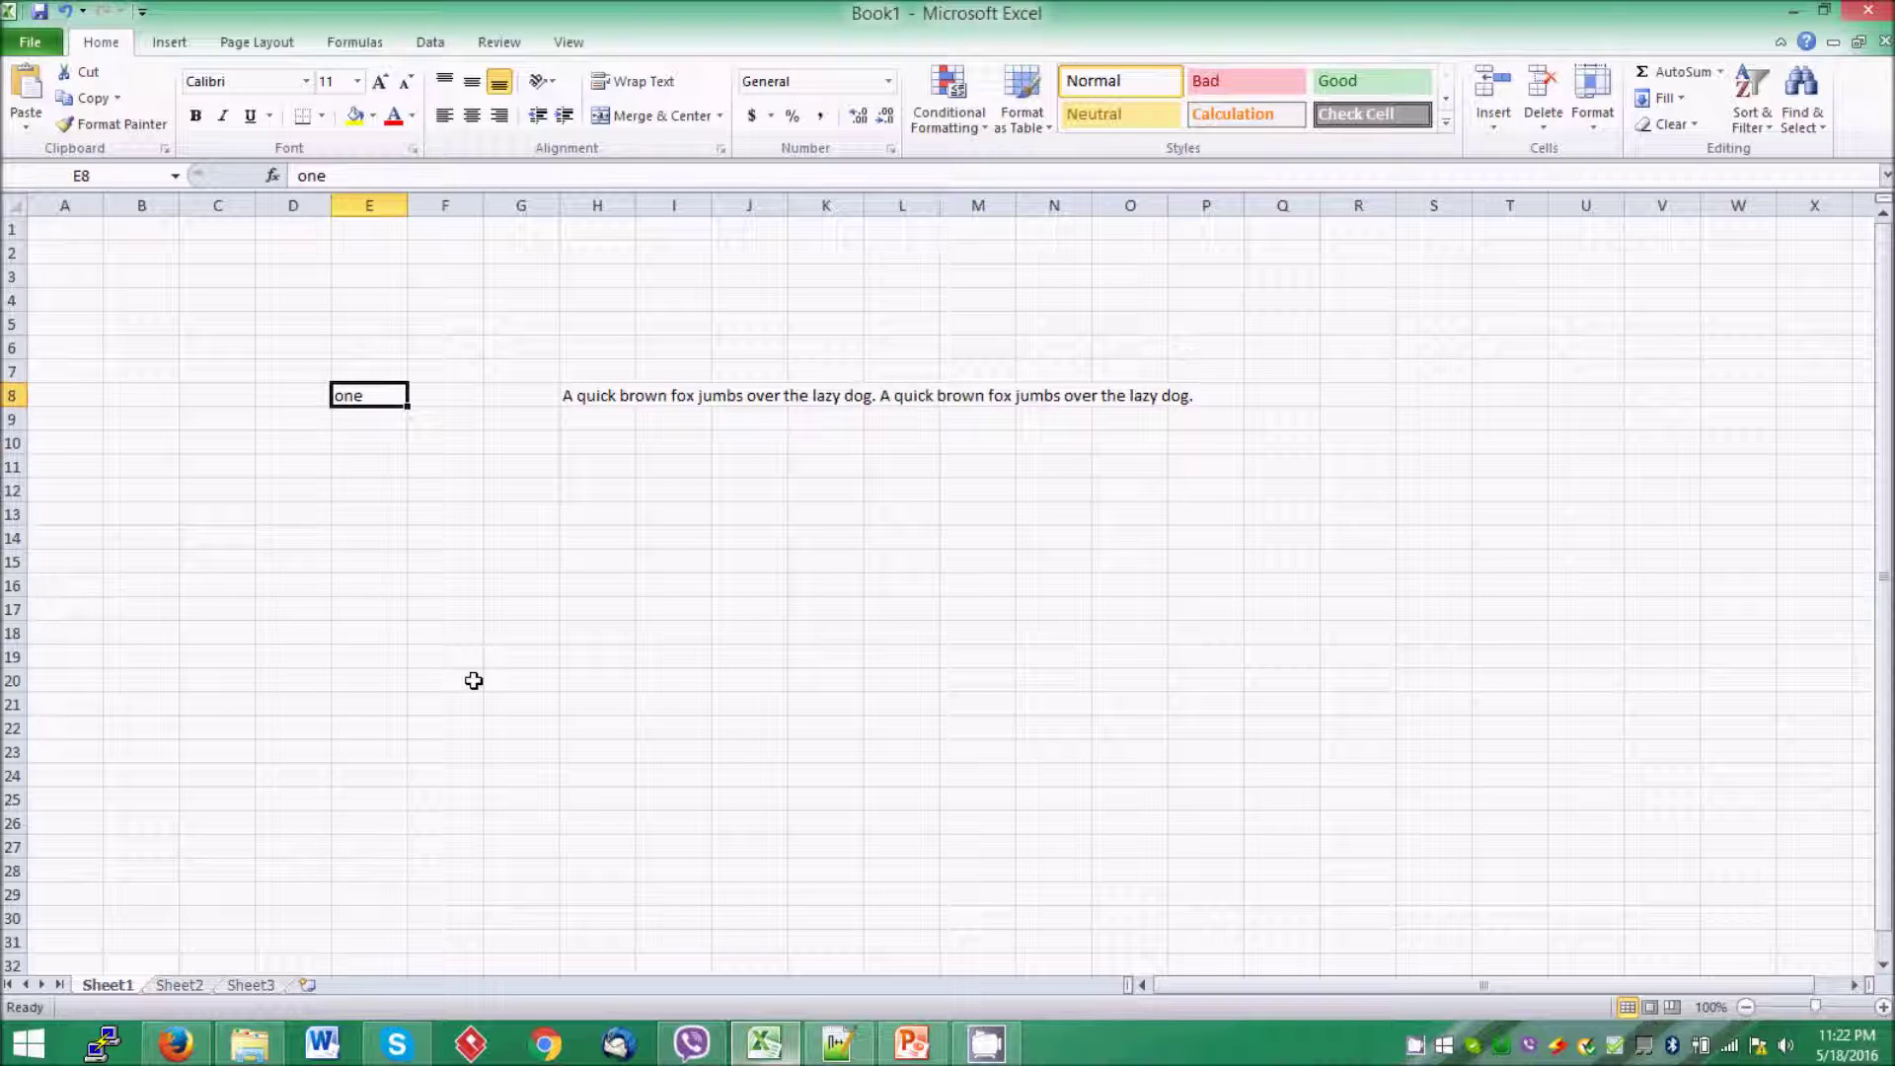
pyautogui.write('new')
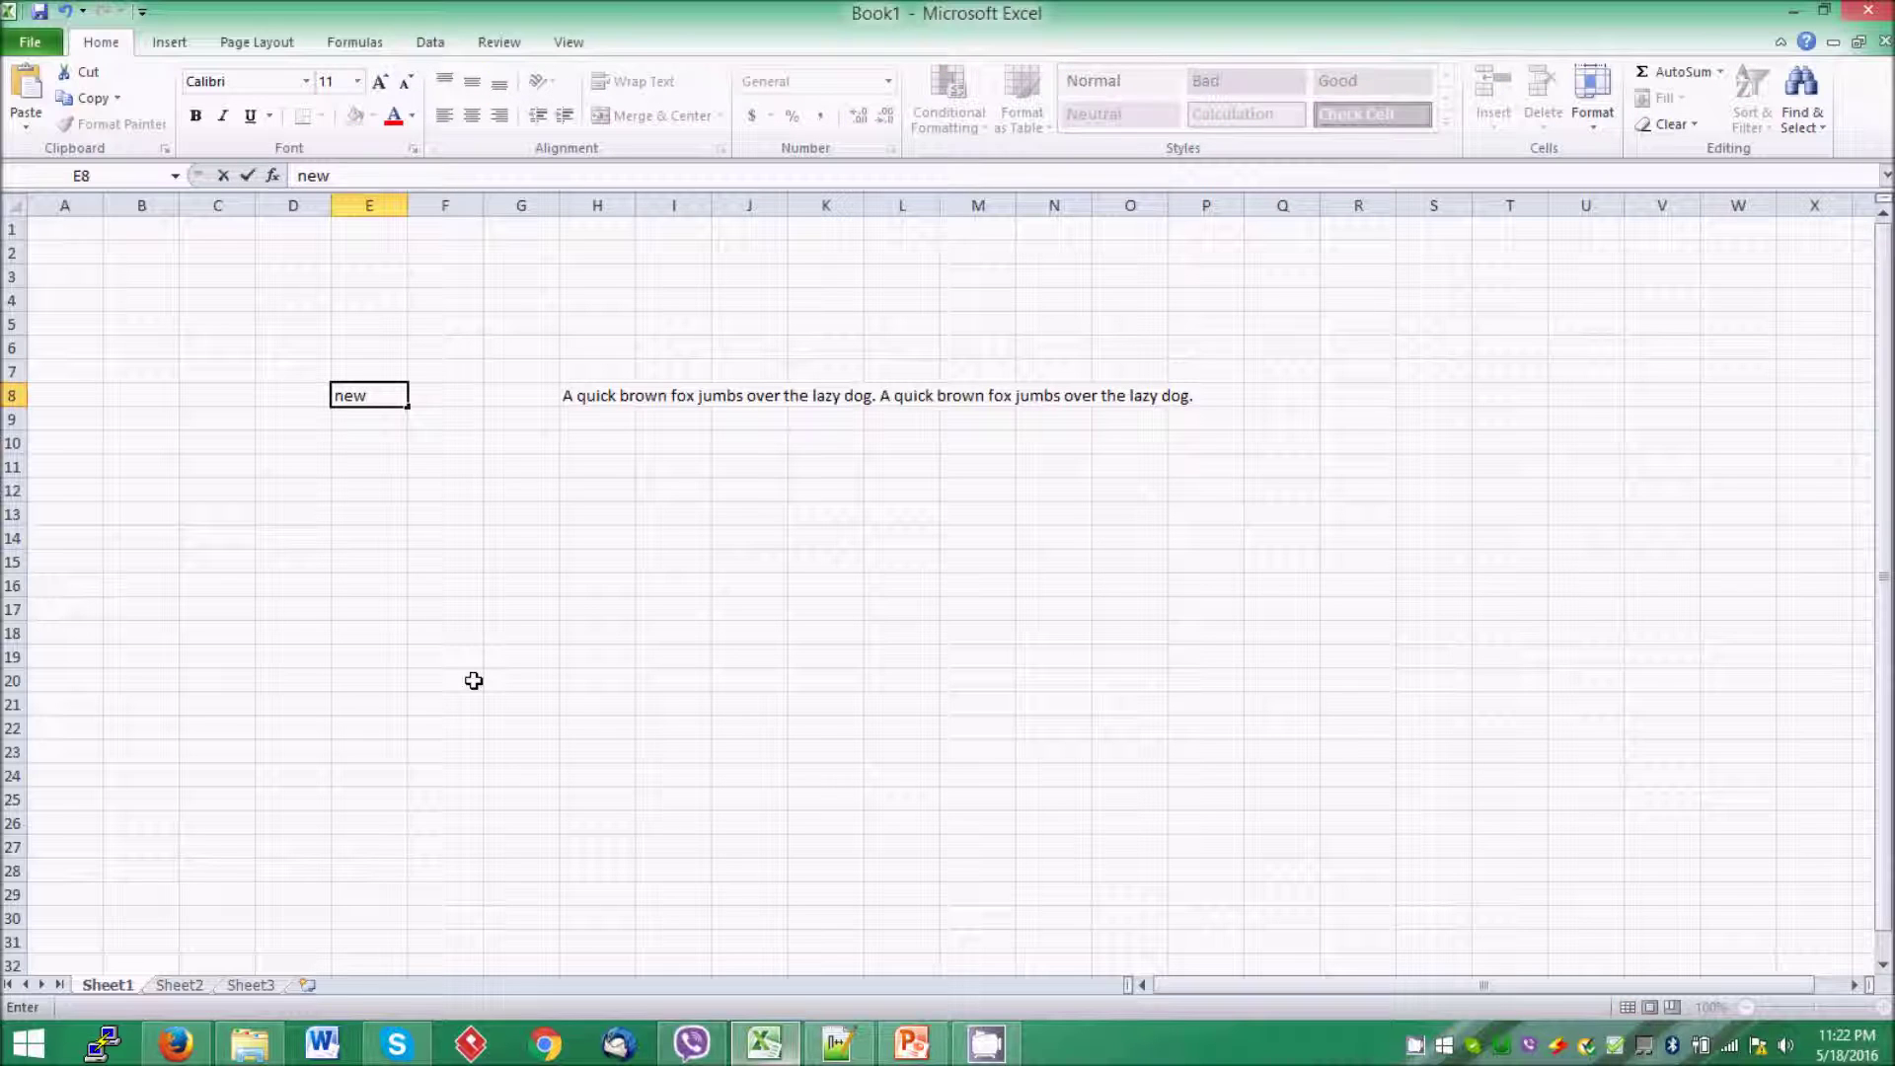
pyautogui.write(' content')
pyautogui.press('Return')
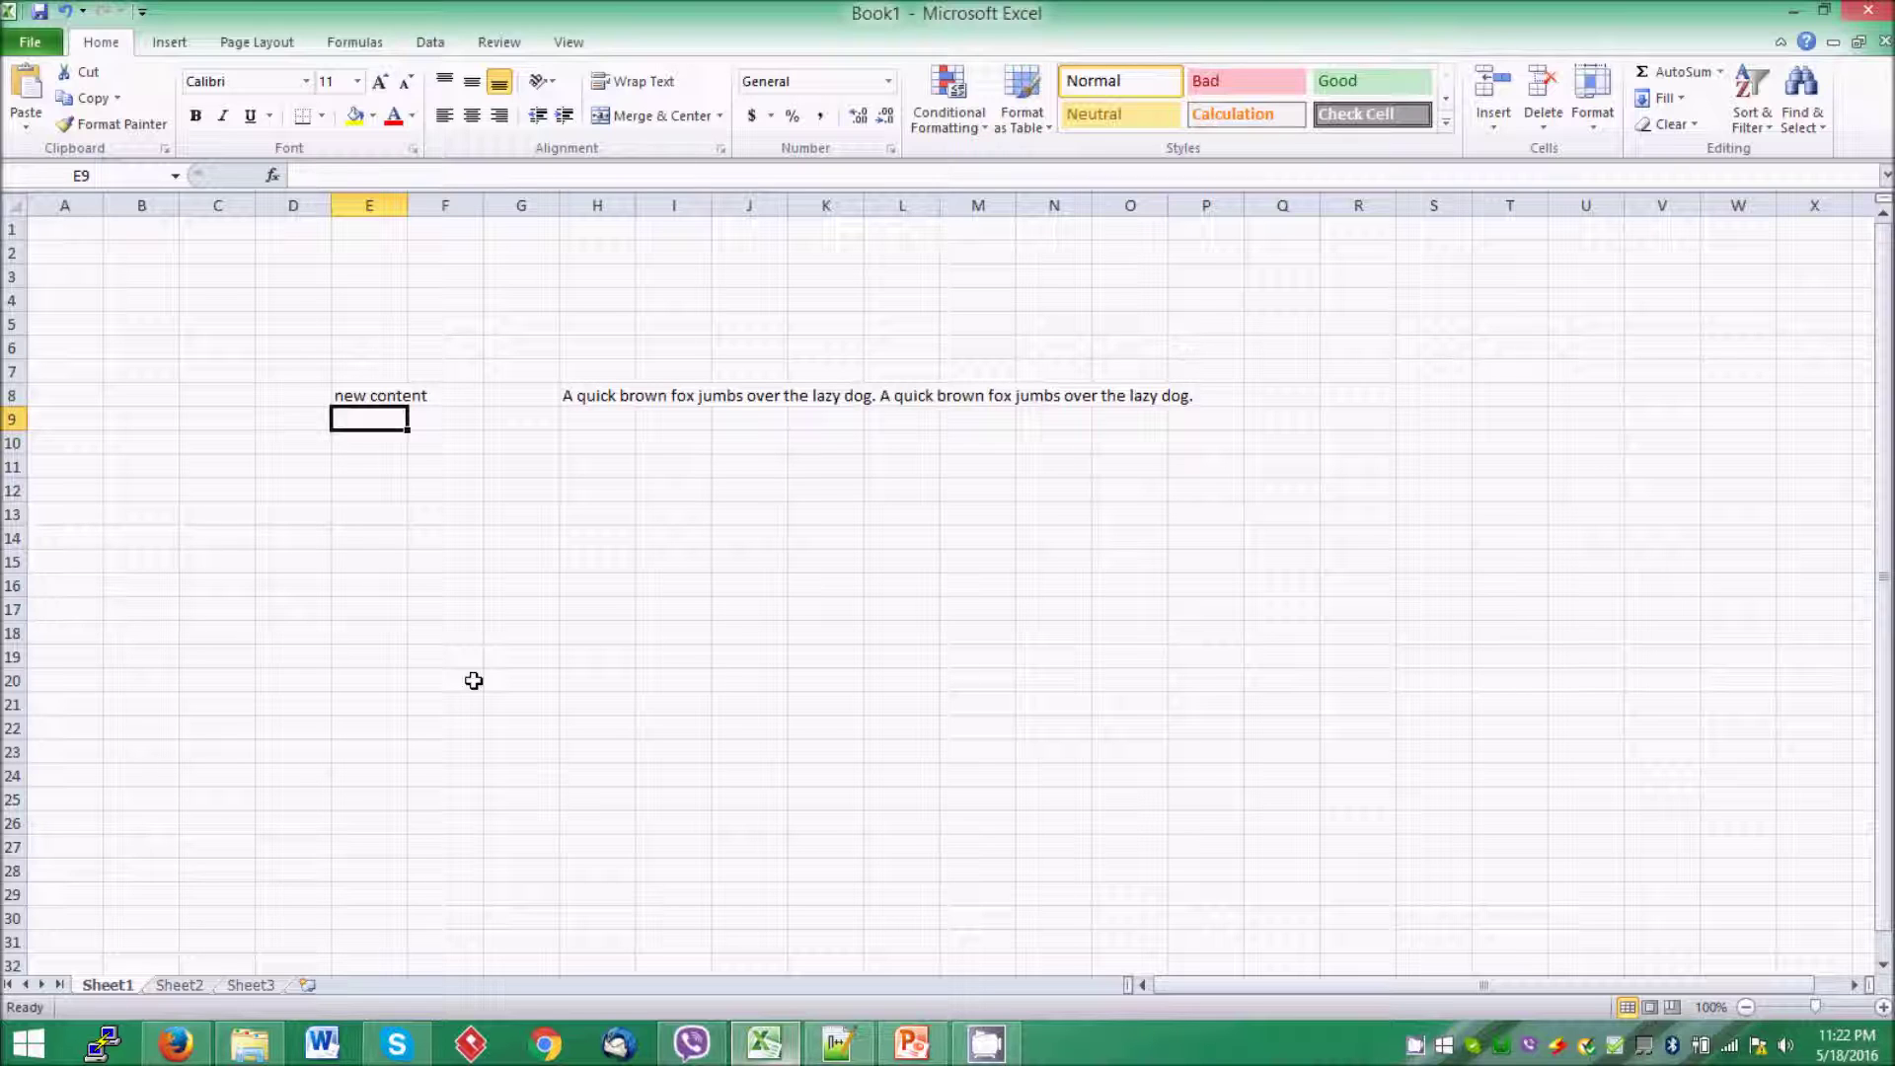
# Try overwriting the sentence in cell H8 by retyping it as "Aquick brown", and discard that entry
pyautogui.press('Up')
pyautogui.press('Right')
pyautogui.press('Right')
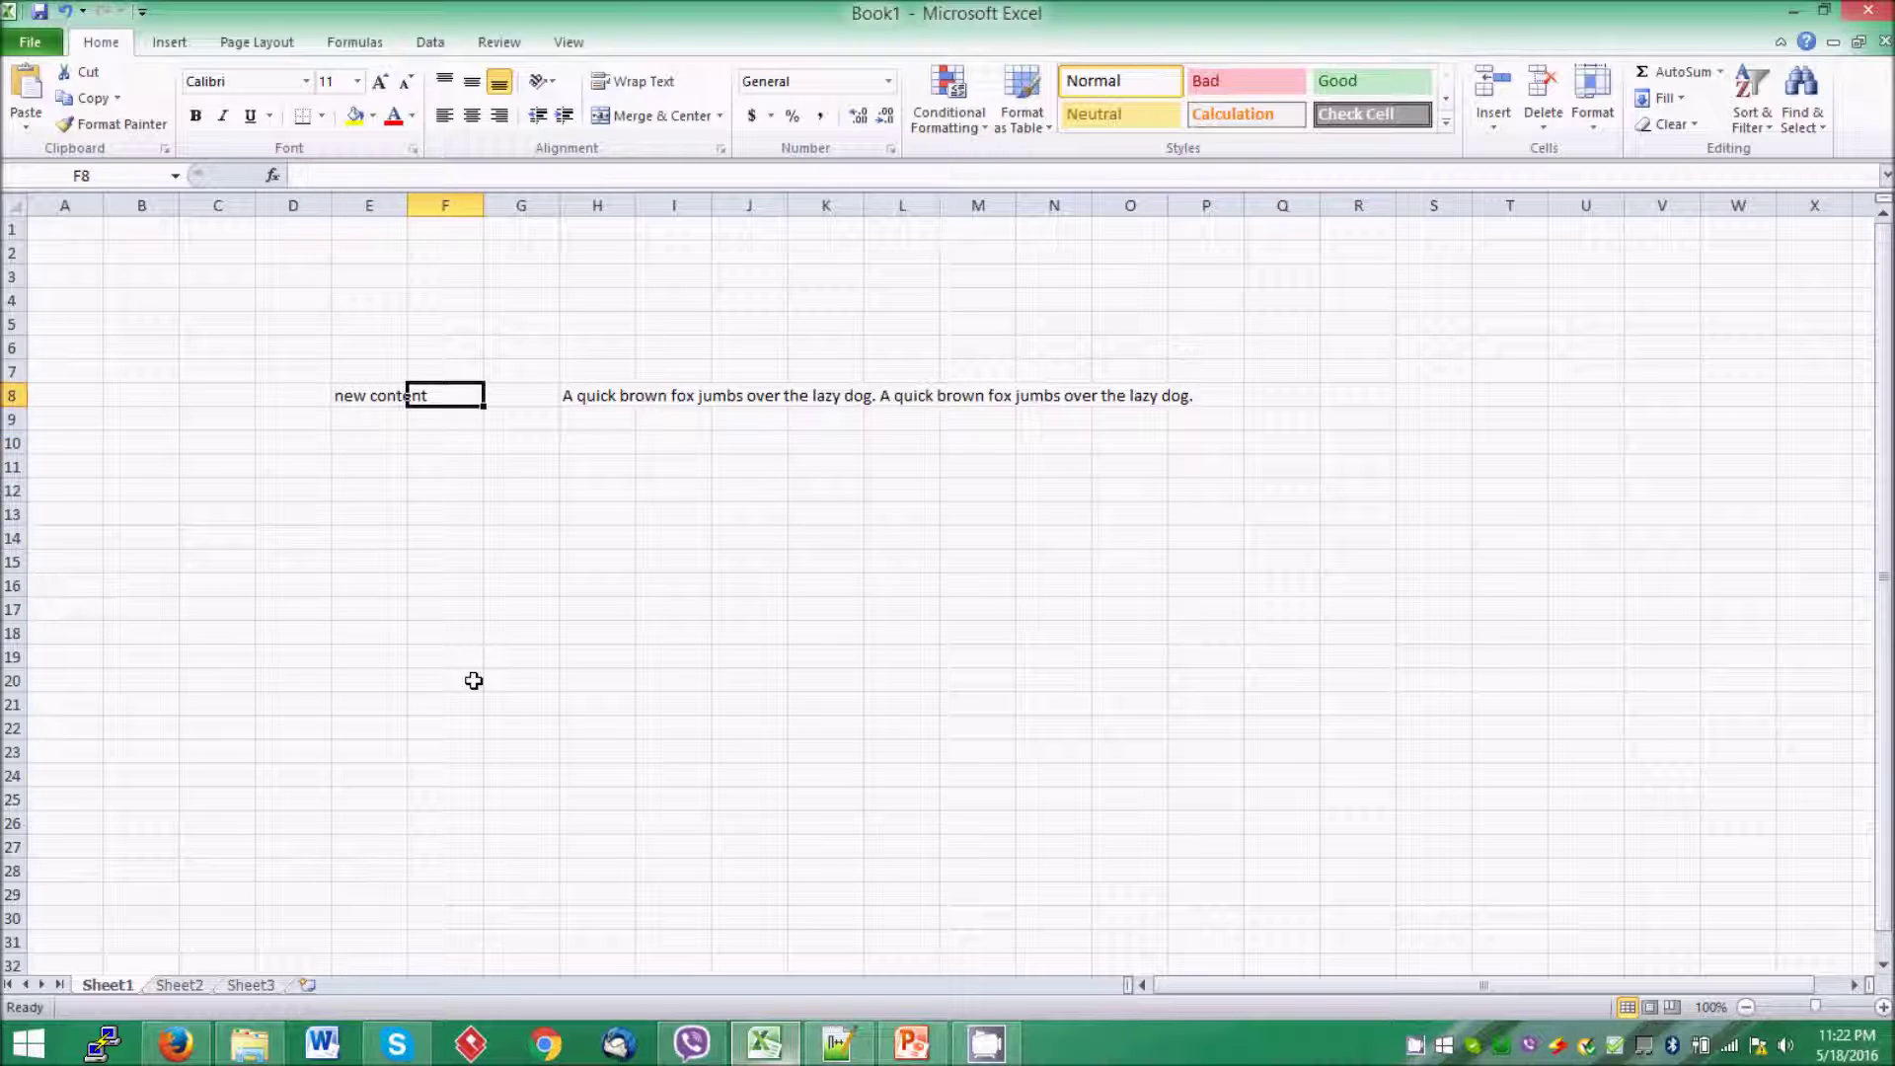
pyautogui.press('Right')
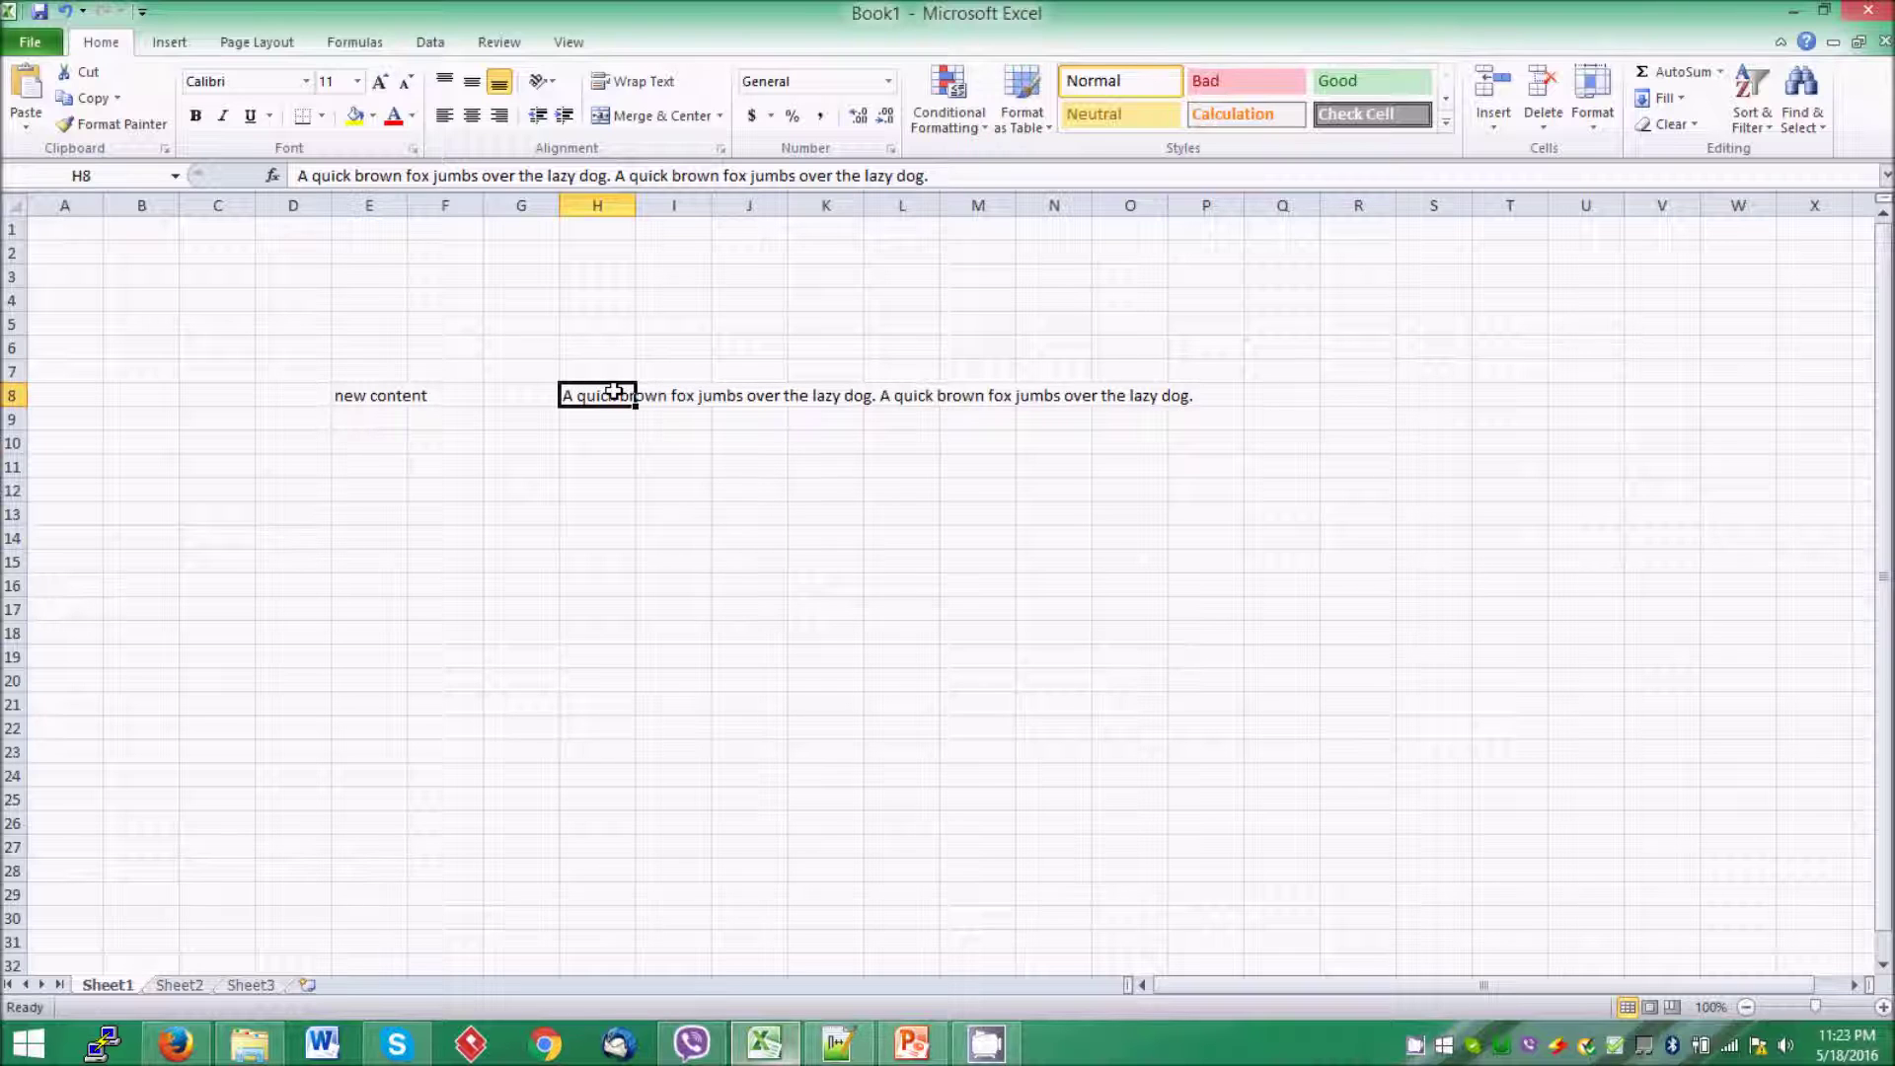
pyautogui.press('BackSpace')
pyautogui.write('Aquick')
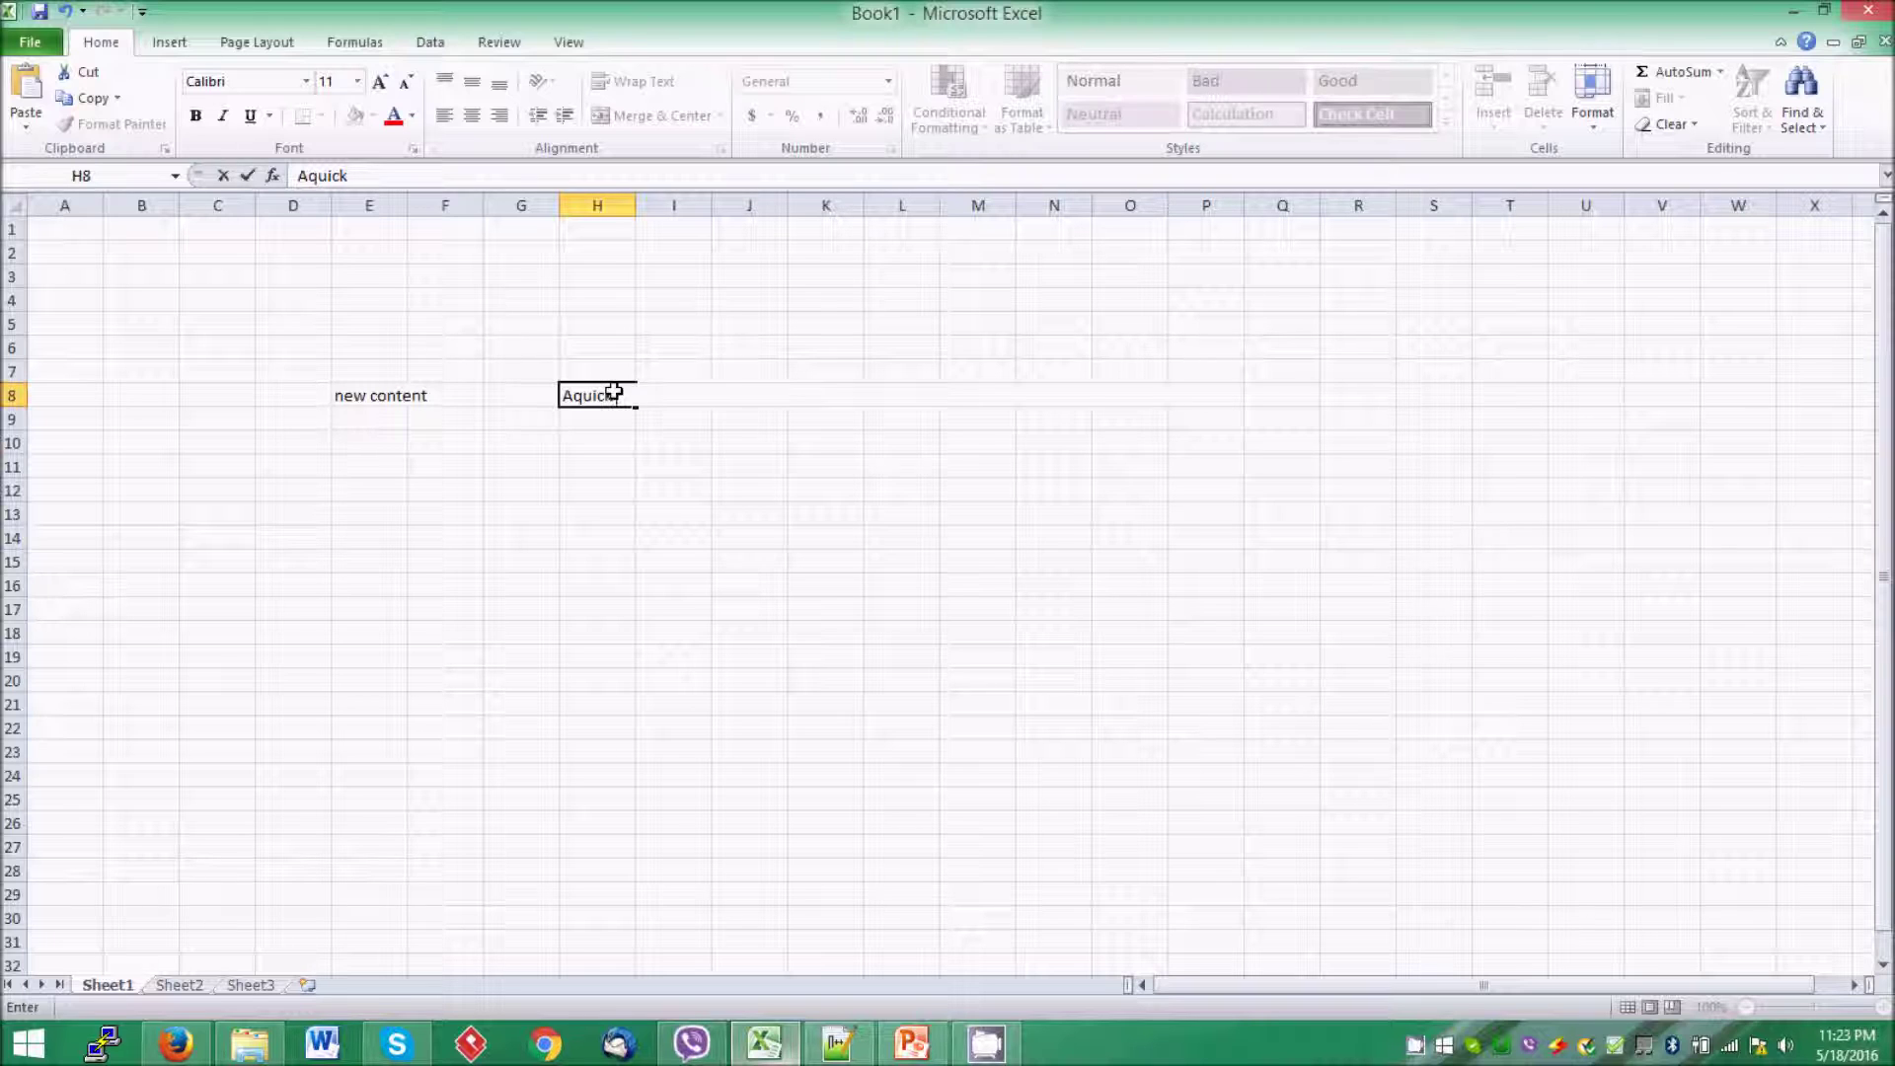
pyautogui.write(' brown')
pyautogui.hotkey('ctrl', 'z')
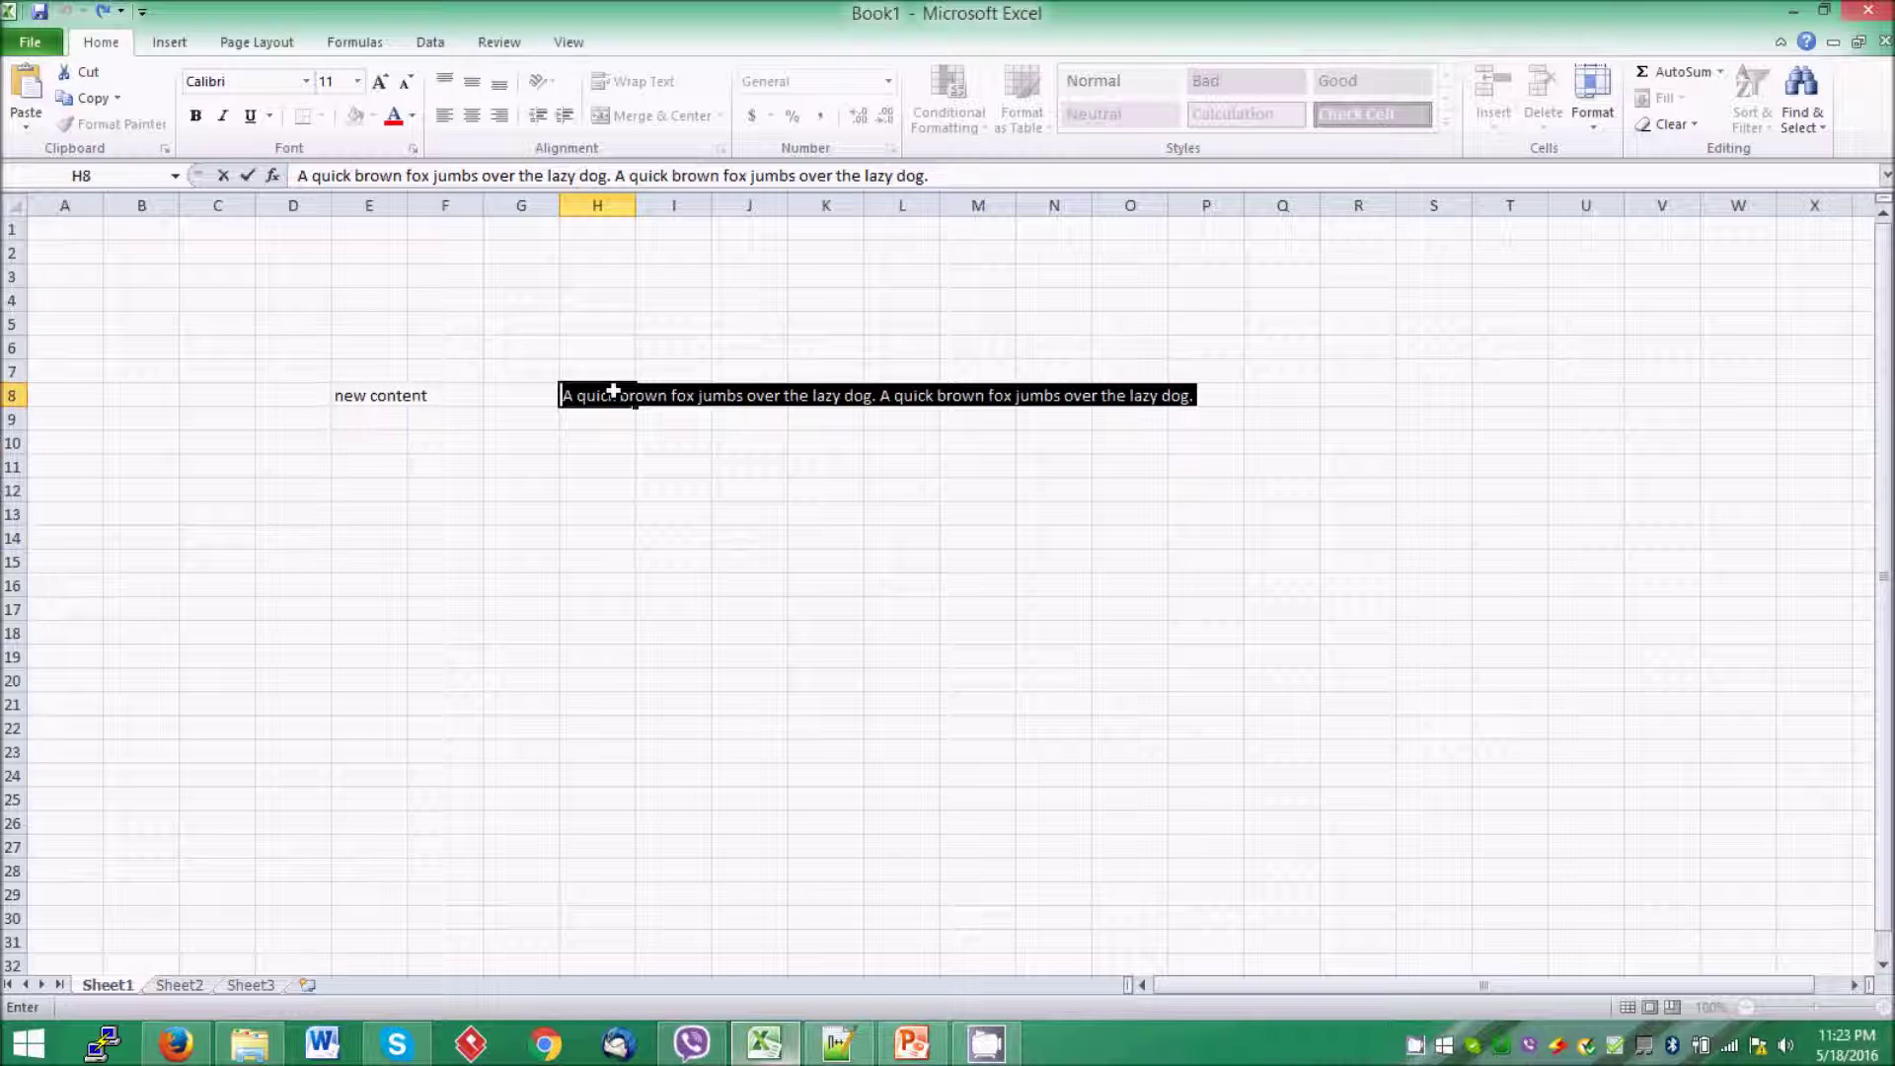
pyautogui.click(609, 485)
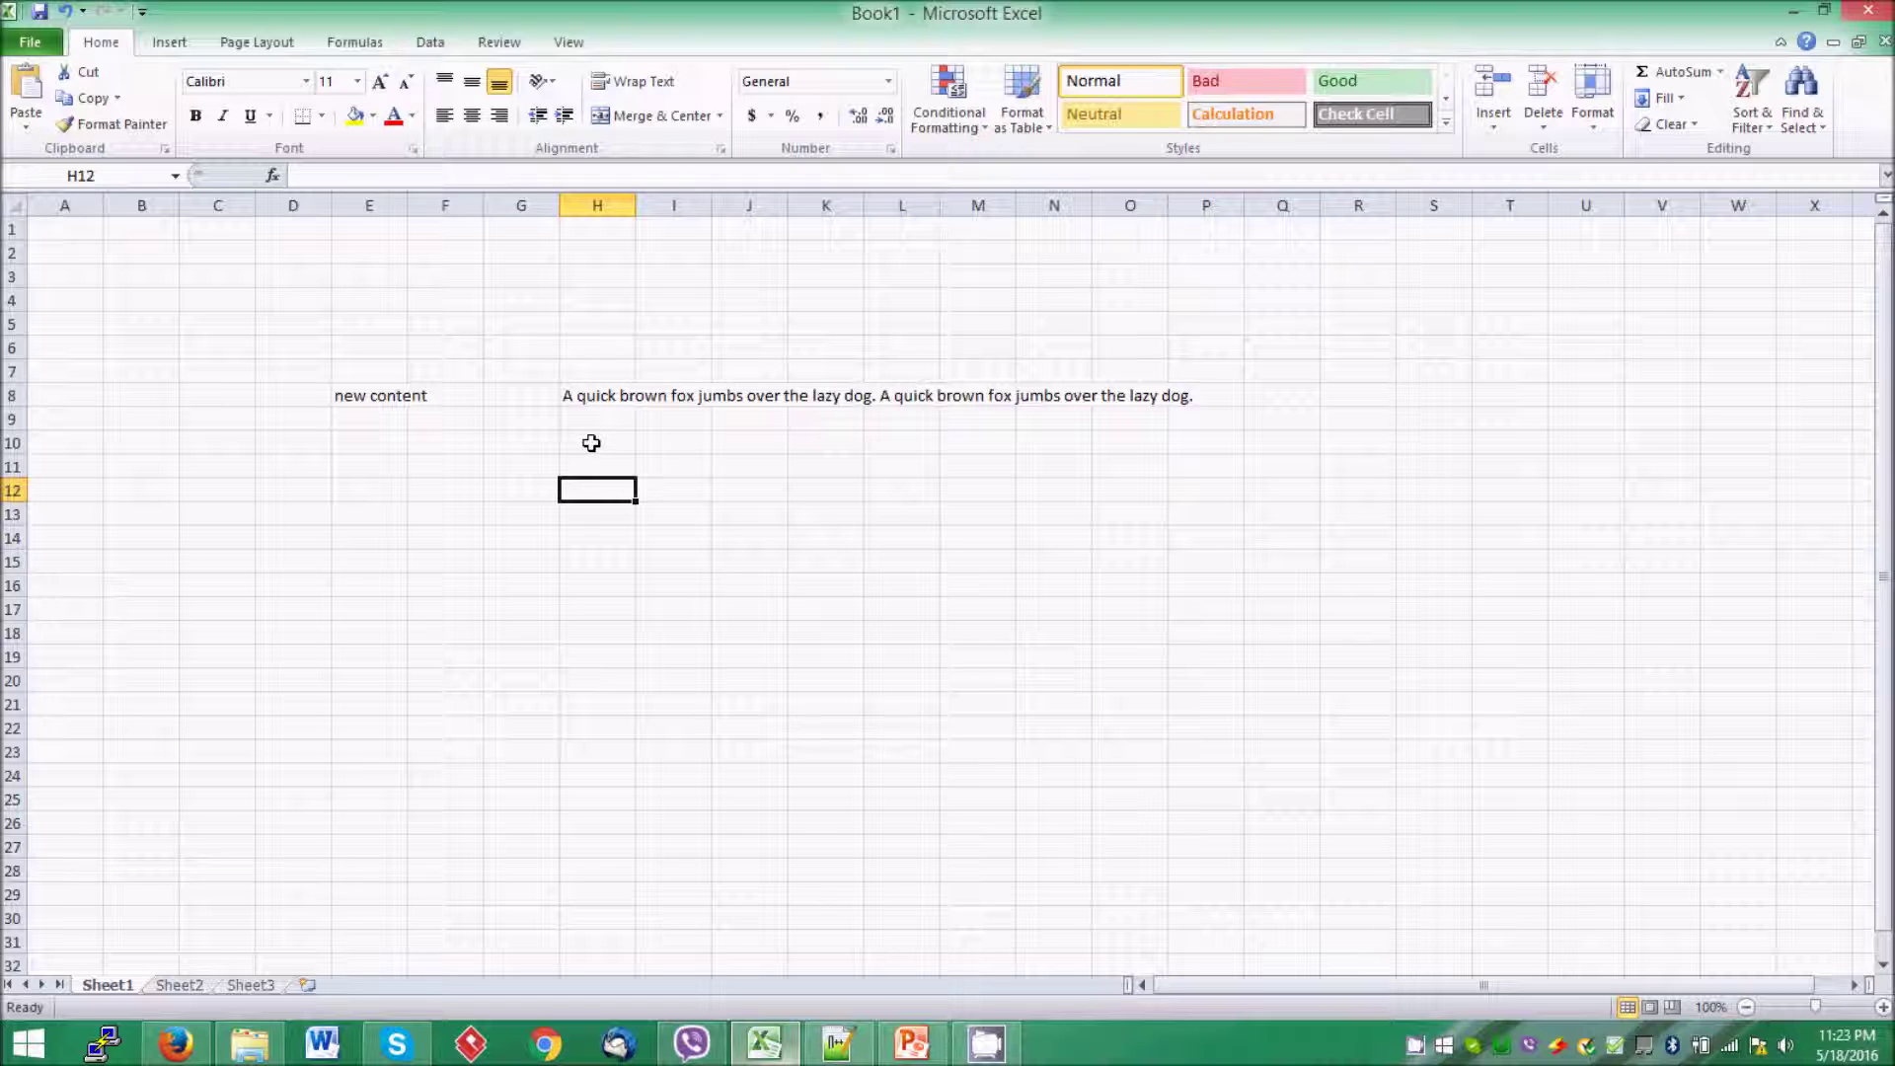
# Correct the first "jumbs" to "jumps" in the sentence in cell H8
pyautogui.click(590, 399)
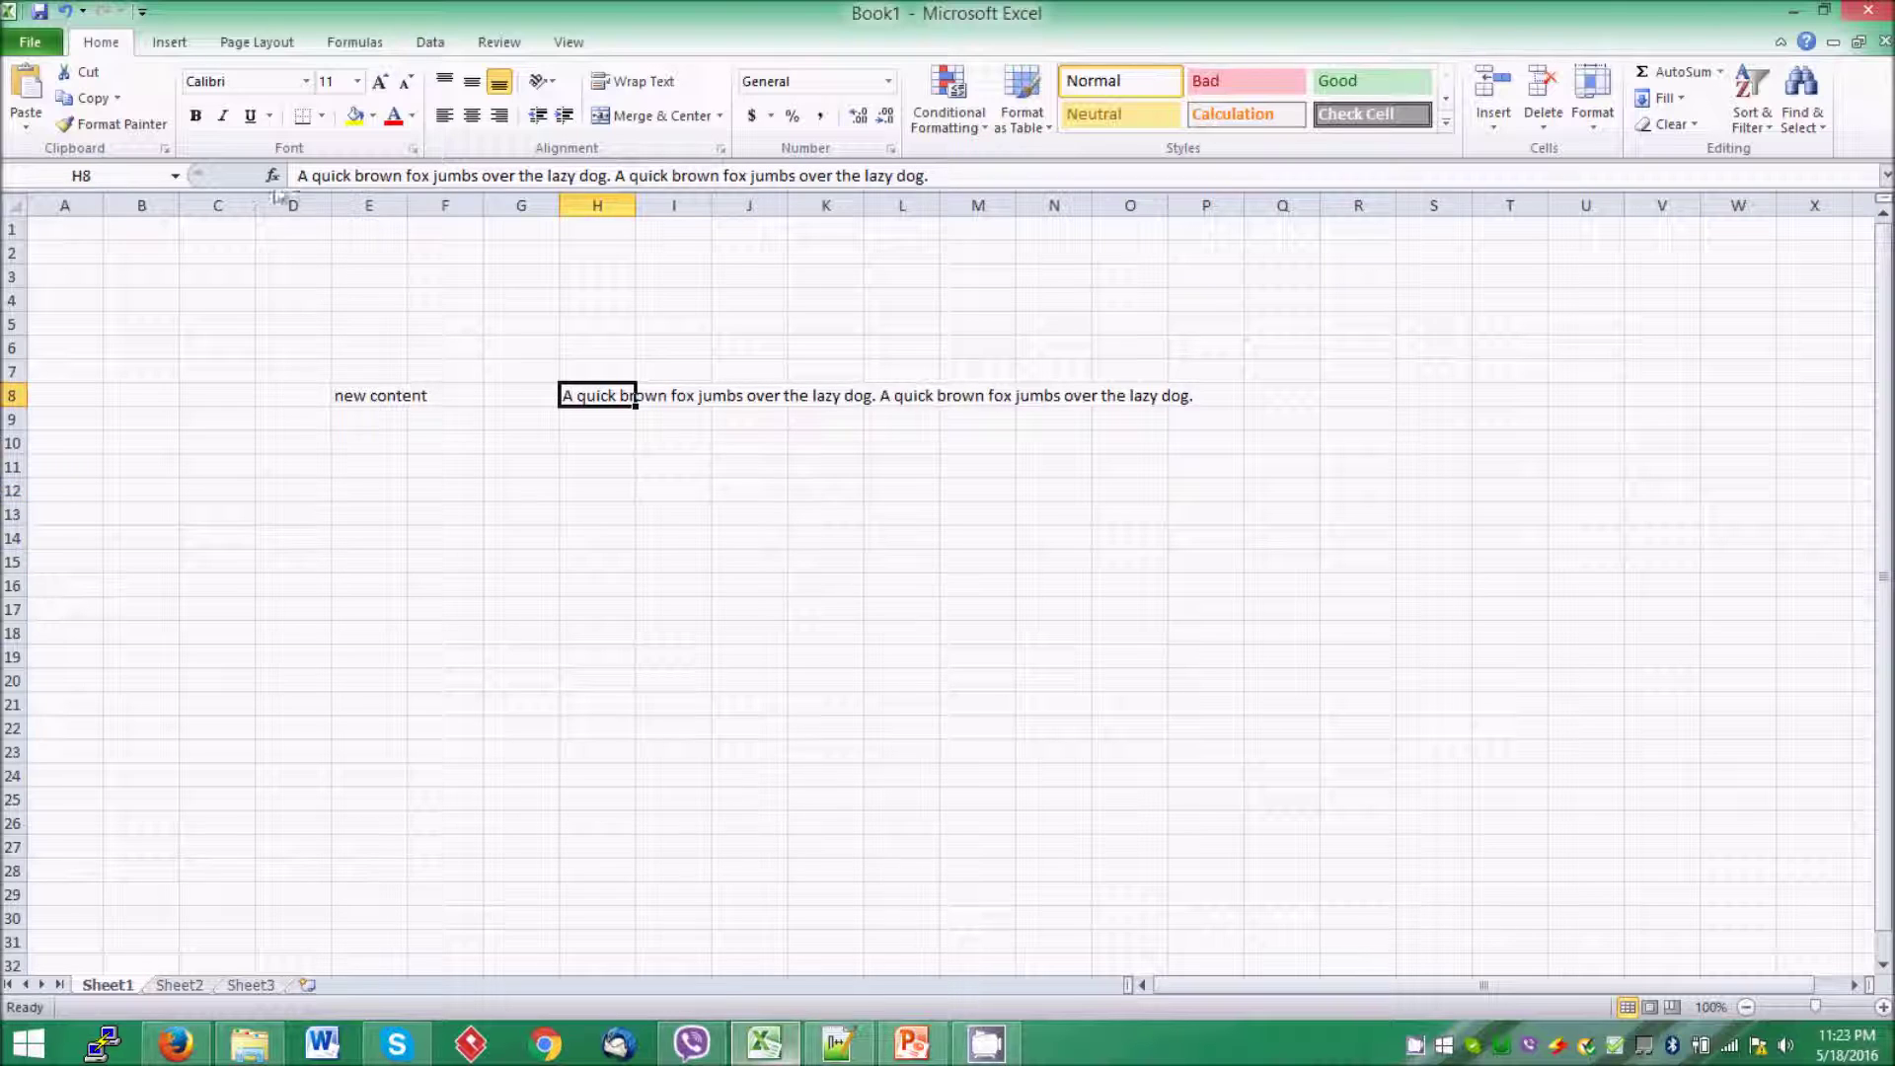
pyautogui.moveTo(298, 176); pyautogui.dragTo(975, 175)
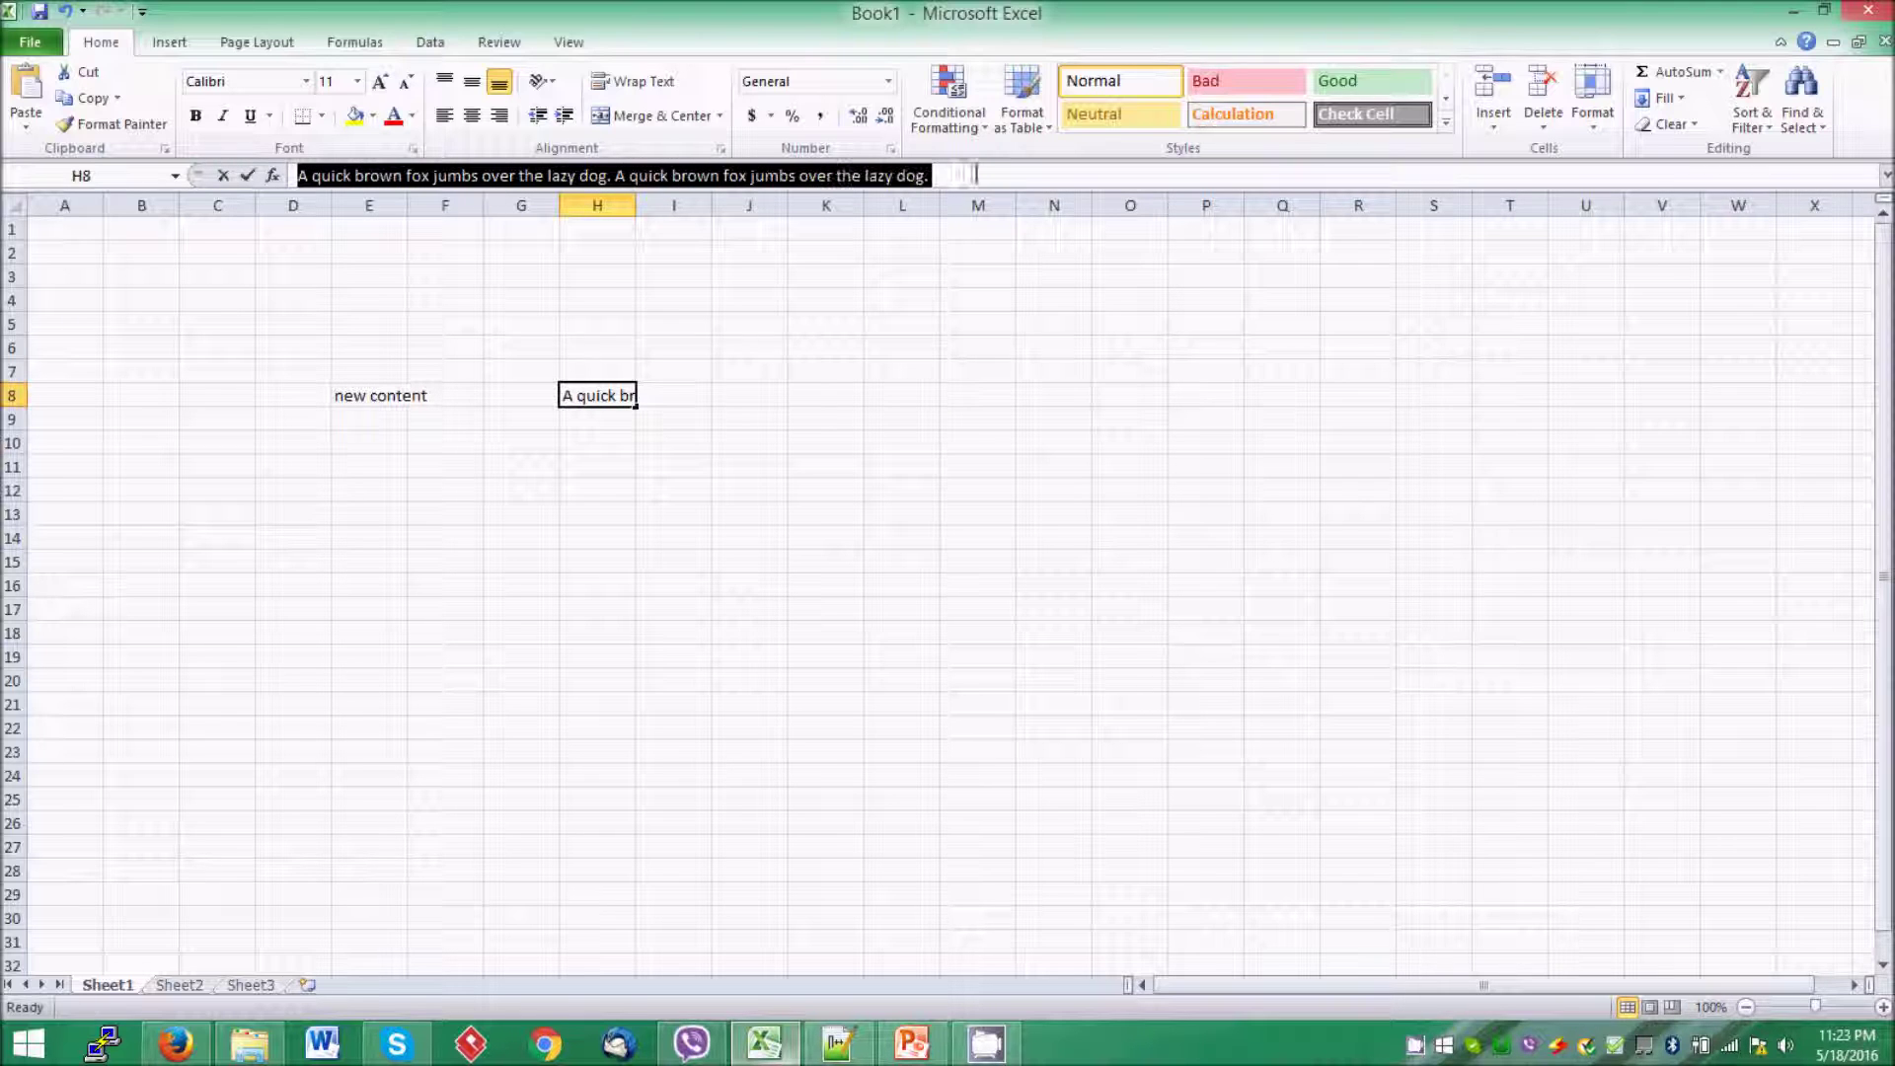
pyautogui.click(550, 176)
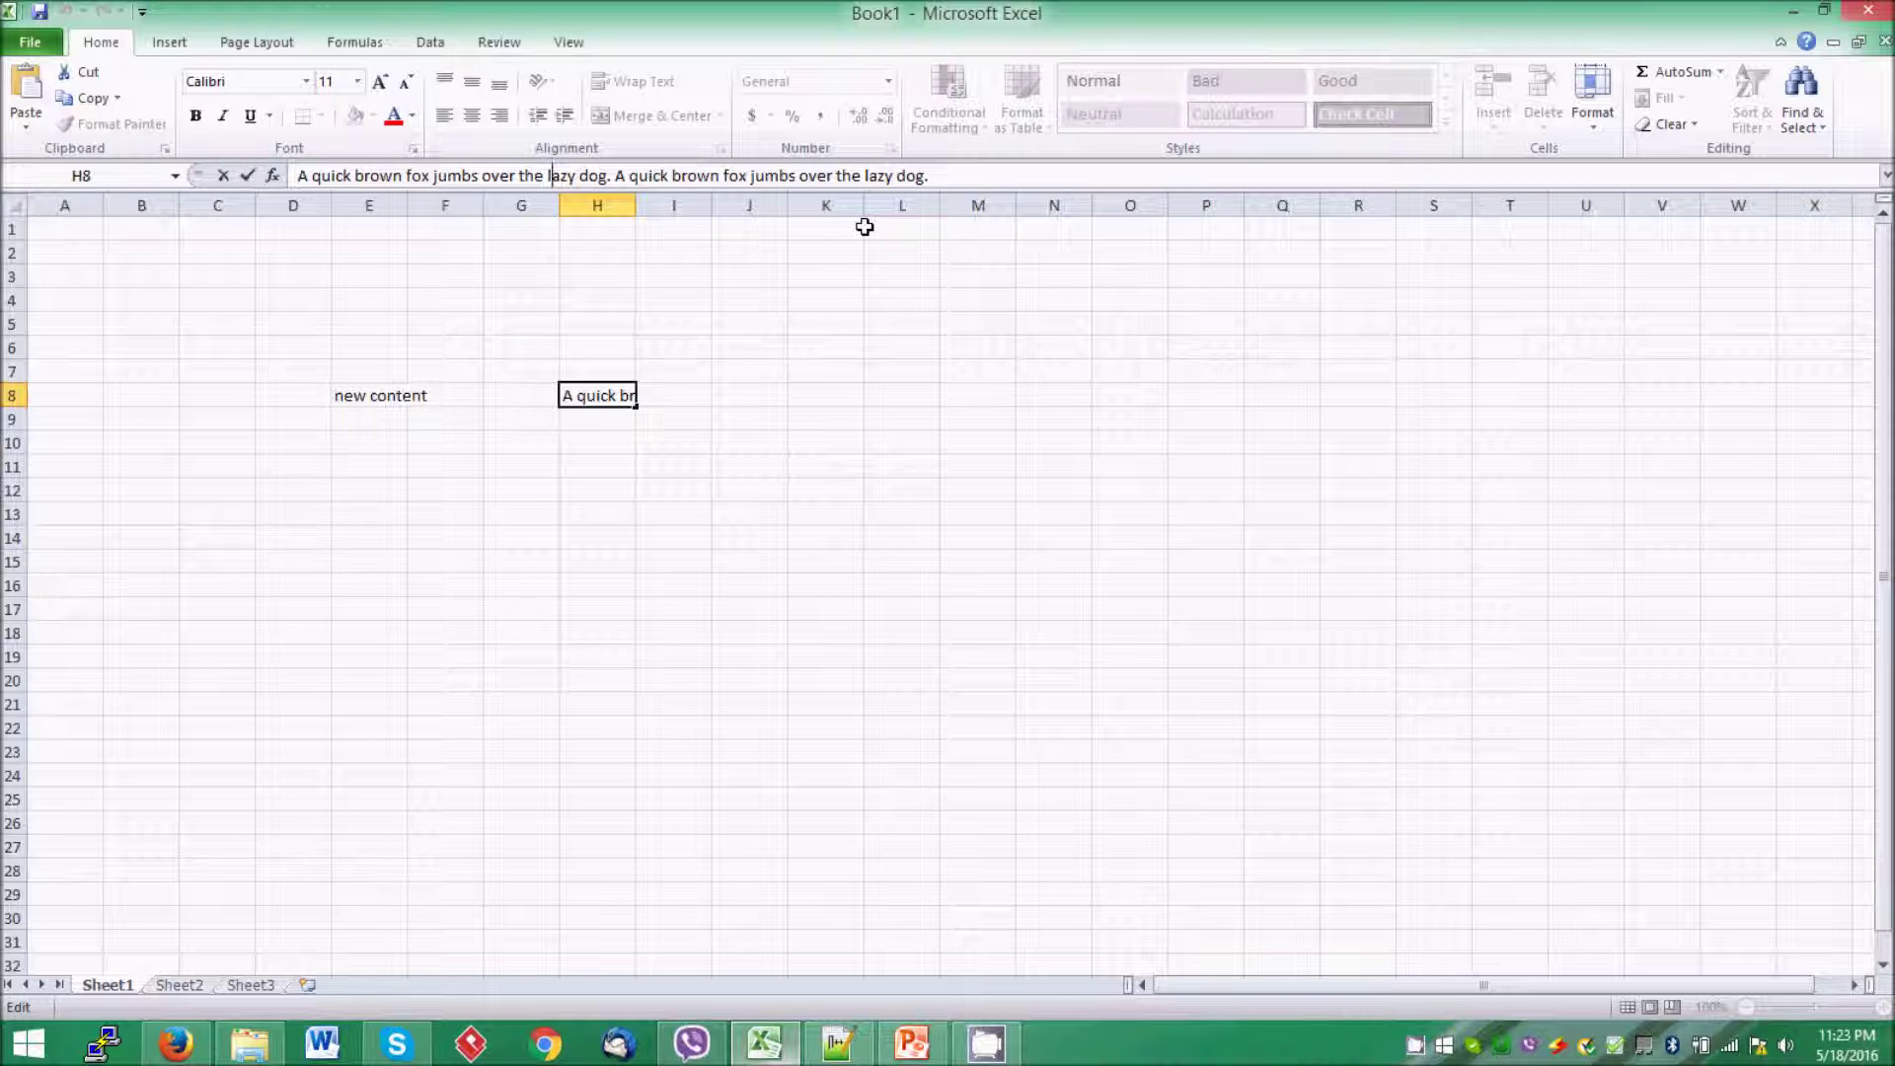
pyautogui.press('Home')
pyautogui.press('Right')
pyautogui.press('Right')
pyautogui.press('Right')
pyautogui.press('Right')
pyautogui.press('Right')
pyautogui.press('Right')
pyautogui.press('Right')
pyautogui.press('Right')
pyautogui.press('Right')
pyautogui.press('Right')
pyautogui.press('Right')
pyautogui.press('Right')
pyautogui.press('Right')
pyautogui.press('Right')
pyautogui.press('Right')
pyautogui.press('Right')
pyautogui.press('Right')
pyautogui.press('Right')
pyautogui.press('Right')
pyautogui.press('Right')
pyautogui.press('Left')
pyautogui.press('Left')
pyautogui.press('Left')
pyautogui.press('Left')
pyautogui.press('BackSpace')
pyautogui.write('p')
# Correct the second "jumbs" to "jumps" in cell H8 and commit the edit
pyautogui.press('Right')
pyautogui.press('Right')
pyautogui.press('Right')
pyautogui.press('Right')
pyautogui.press('Right')
pyautogui.press('Right')
pyautogui.press('Right')
pyautogui.press('Right')
pyautogui.press('Right')
pyautogui.press('Right')
pyautogui.press('Right')
pyautogui.press('Right')
pyautogui.press('Right')
pyautogui.press('Right')
pyautogui.press('Right')
pyautogui.press('Right')
pyautogui.press('Right')
pyautogui.press('Right')
pyautogui.press('Right')
pyautogui.press('Right')
pyautogui.press('Left')
pyautogui.press('Left')
pyautogui.press('Left')
pyautogui.press('Left')
pyautogui.press('Left')
pyautogui.press('Left')
pyautogui.press('Left')
pyautogui.press('Left')
pyautogui.press('Left')
pyautogui.press('Left')
pyautogui.press('Left')
pyautogui.press('BackSpace')
pyautogui.write('p')
pyautogui.press('Return')
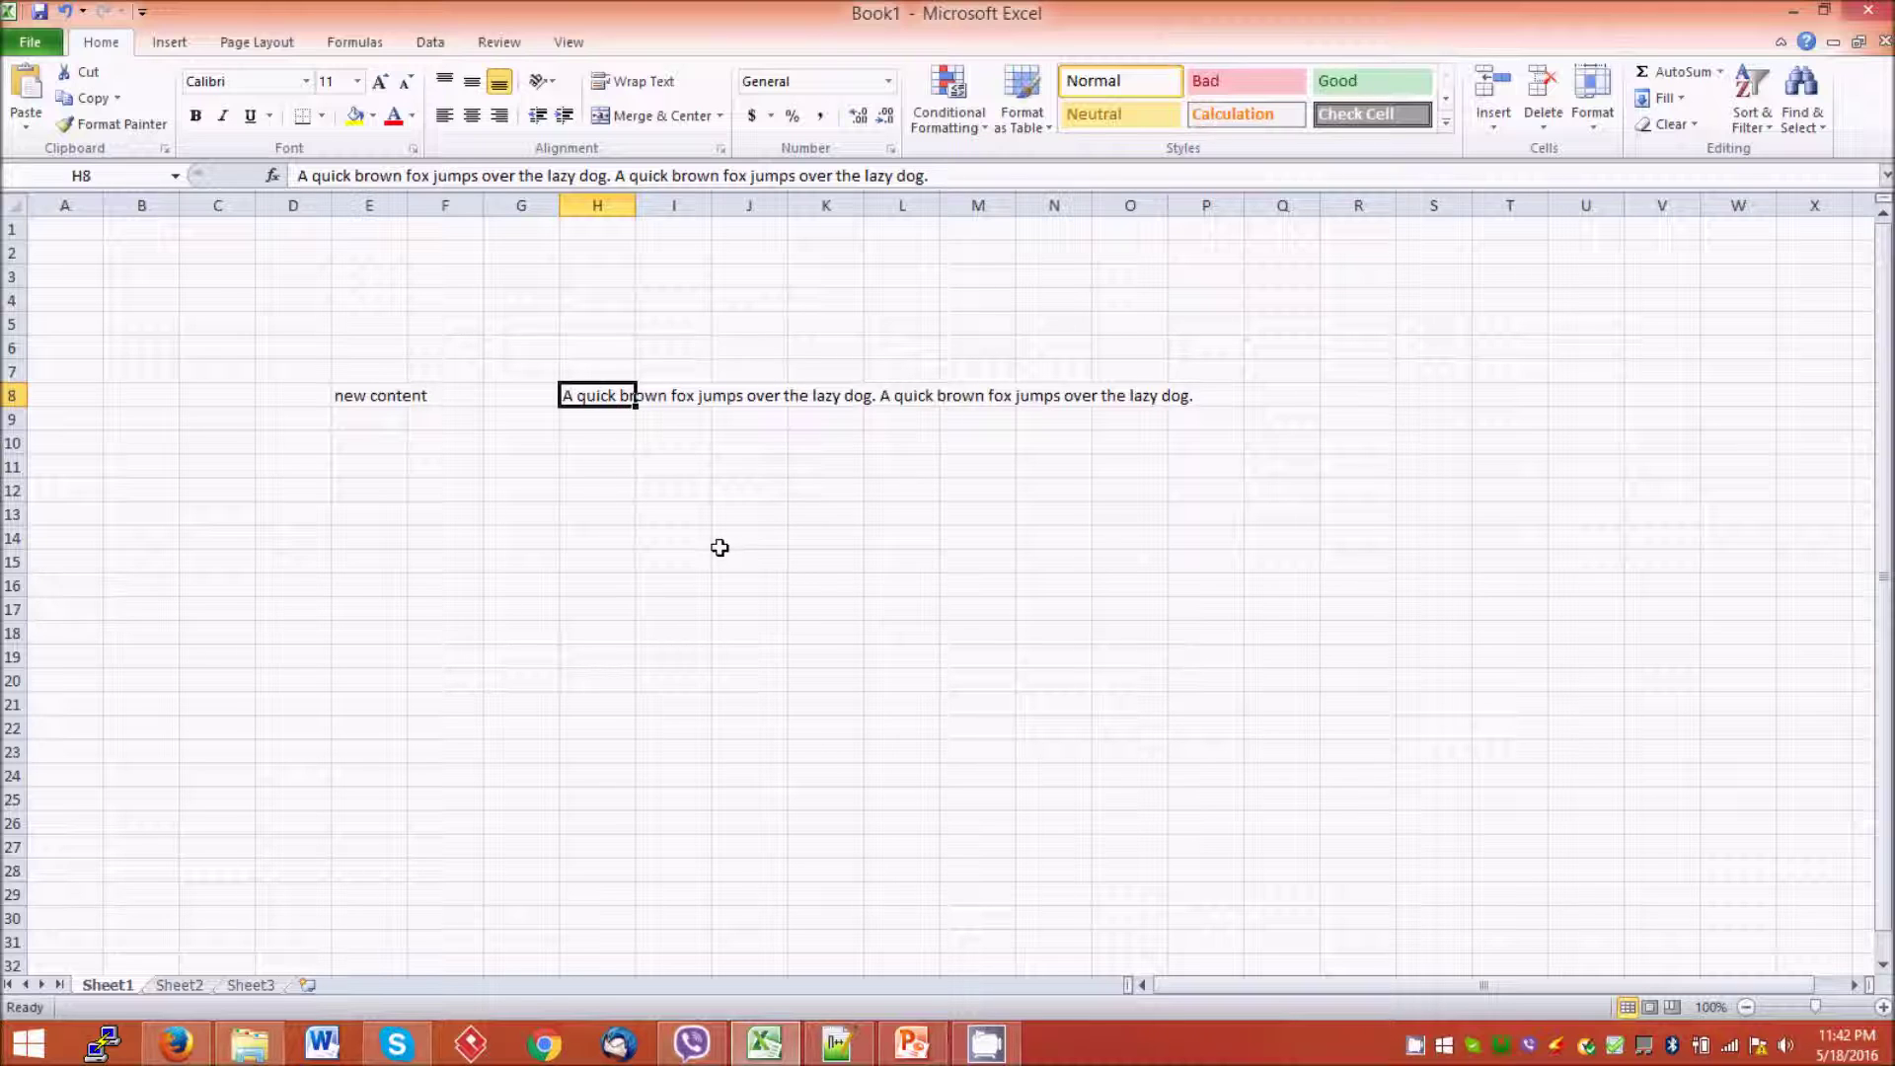
# Insert "very very very" before the last "lazy dog" in cell H8
pyautogui.press('F2')
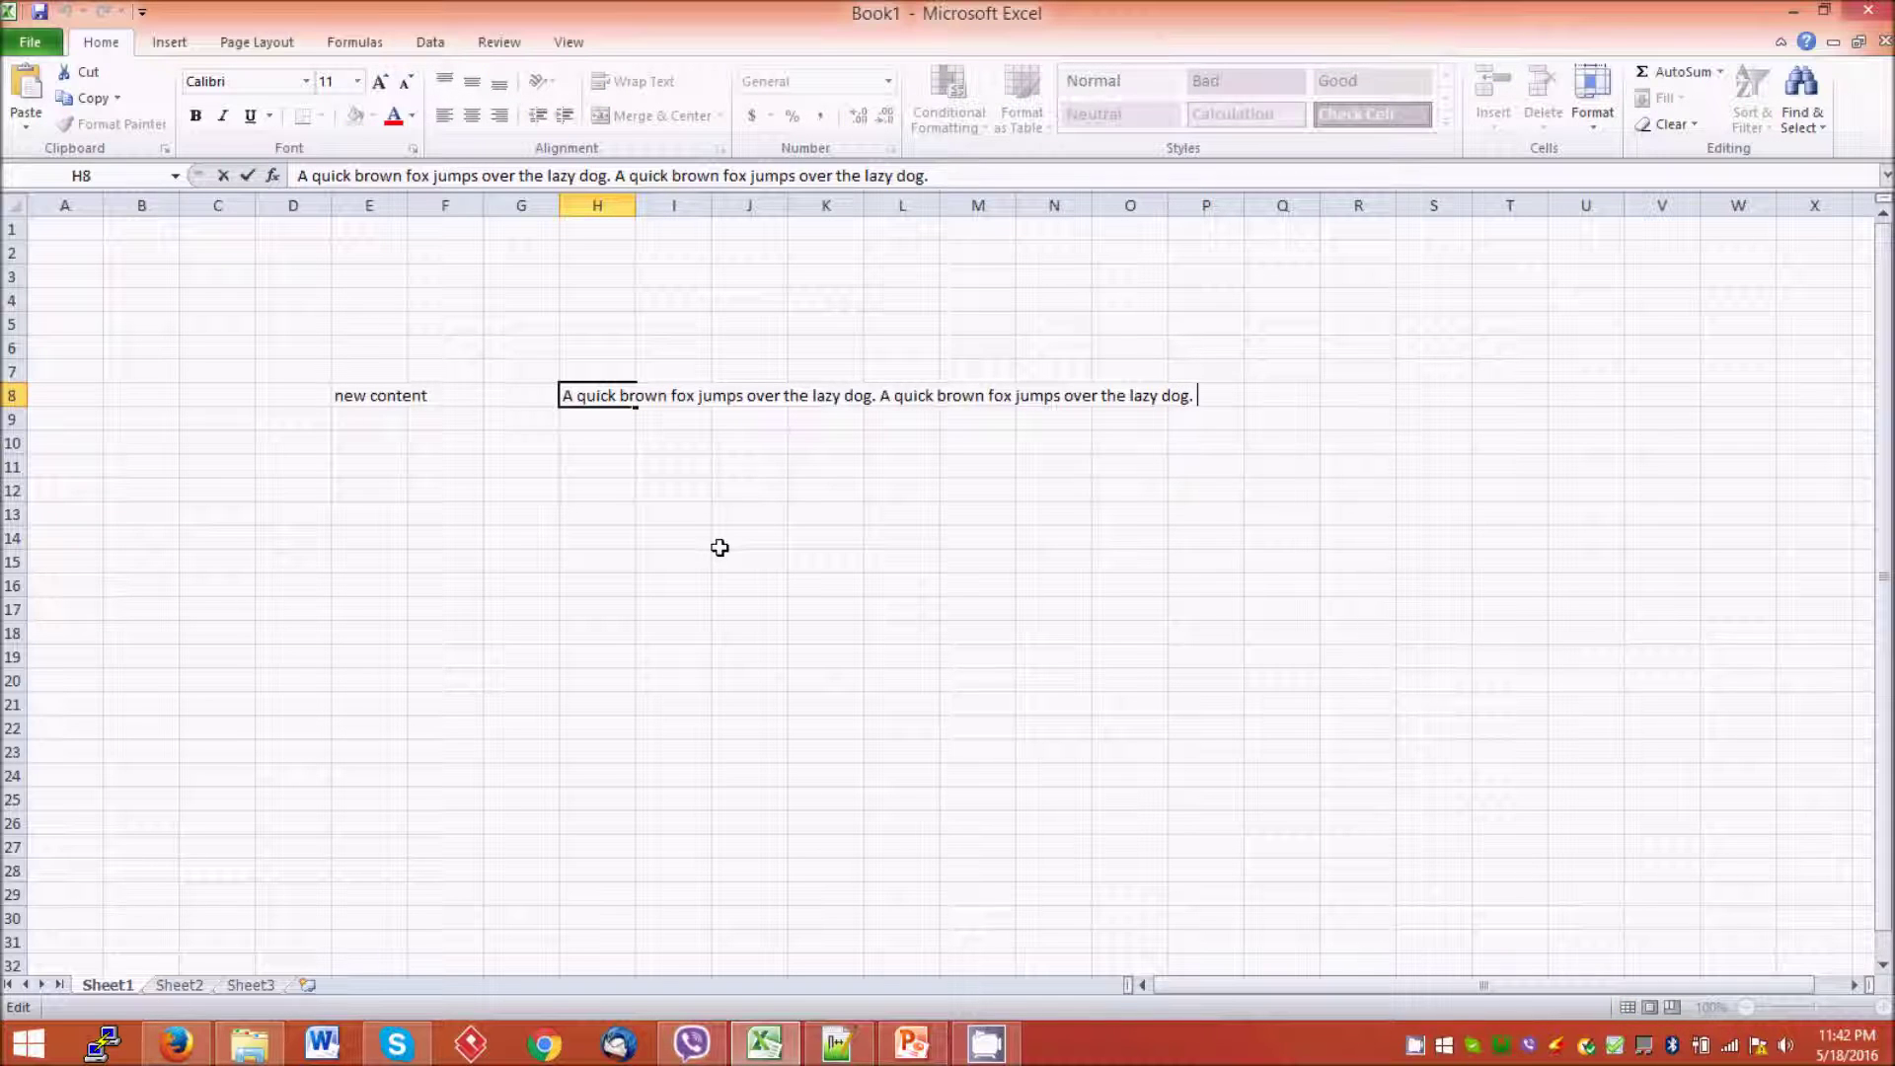
pyautogui.press('BackSpace')
pyautogui.press('Left')
pyautogui.press('Left')
pyautogui.press('Left')
pyautogui.press('Right')
pyautogui.press('Right')
pyautogui.press('Right')
pyautogui.press('Right')
pyautogui.press('Right')
pyautogui.press('Right')
pyautogui.press('Right')
pyautogui.press('Right')
pyautogui.press('Right')
pyautogui.write('very very very')
pyautogui.press('Return')
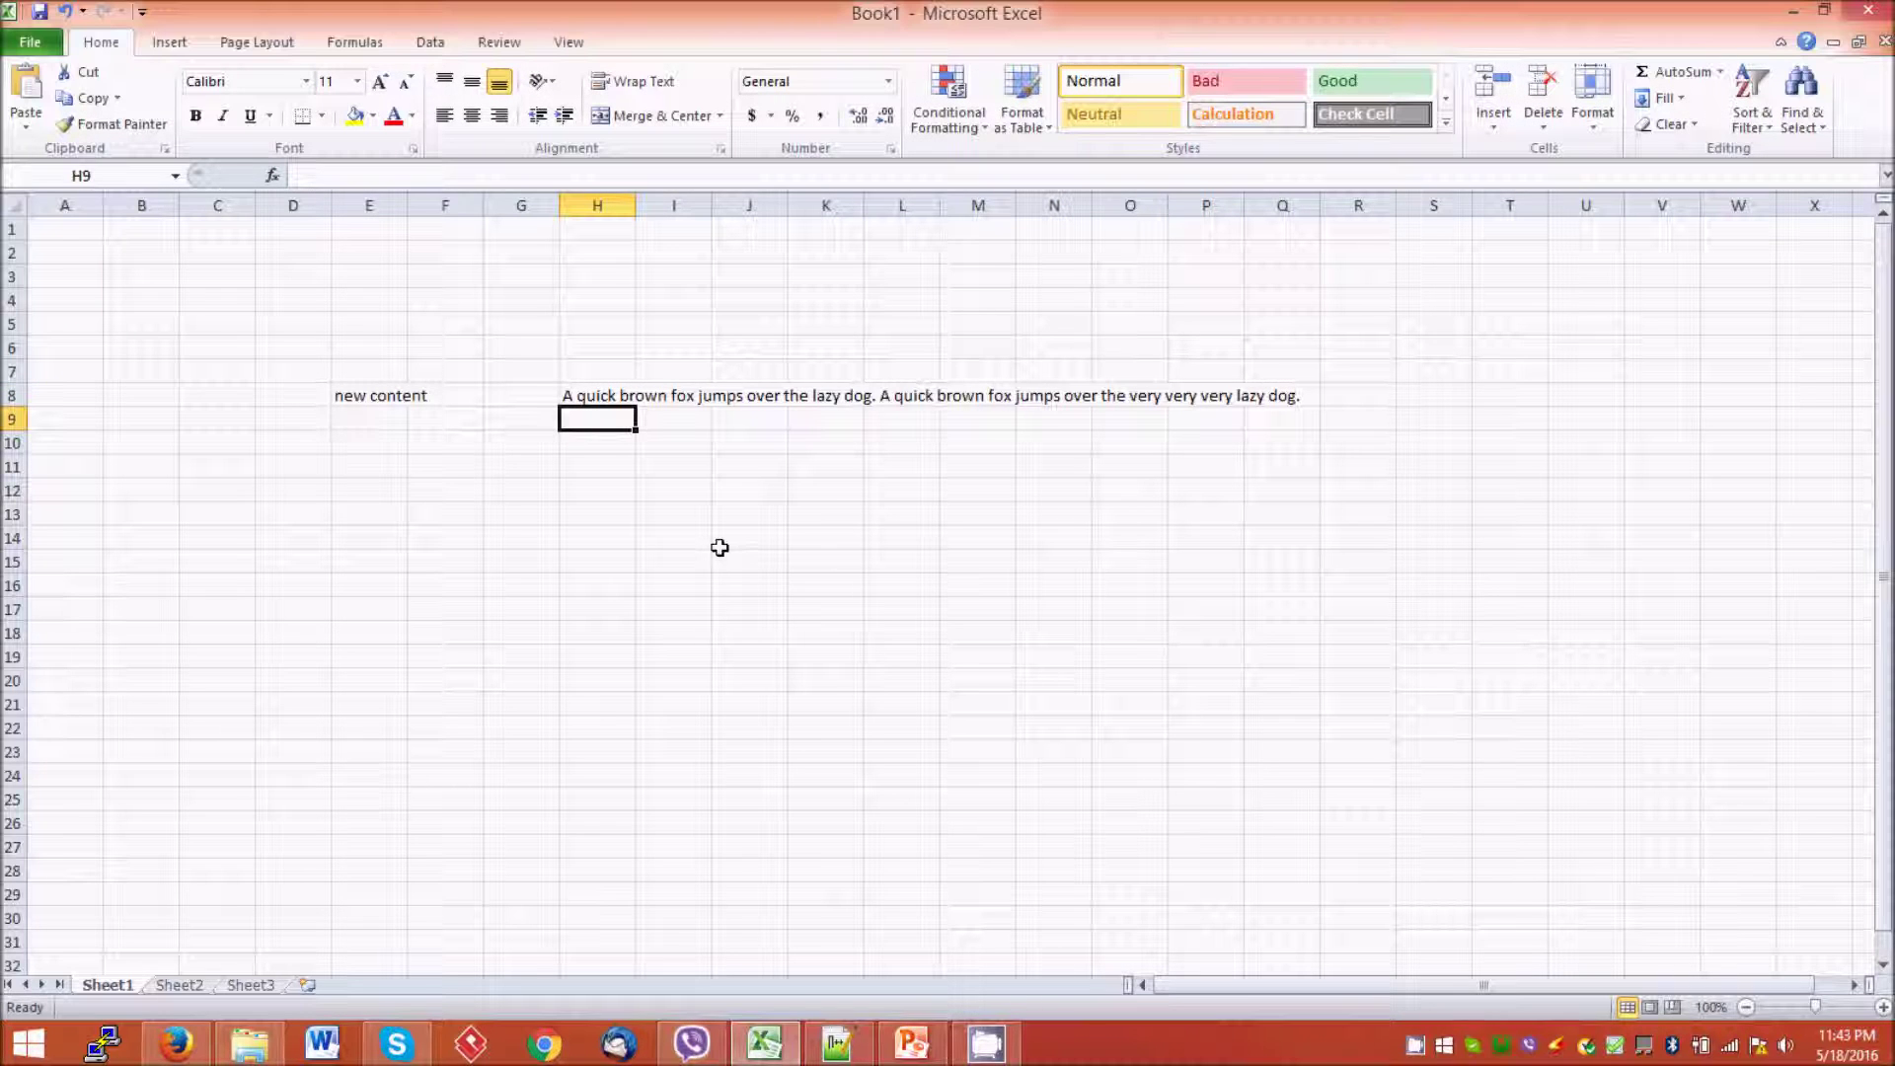
# Enter "new data inserted" in cell E10
pyautogui.press('Left')
pyautogui.press('Left')
pyautogui.press('Left')
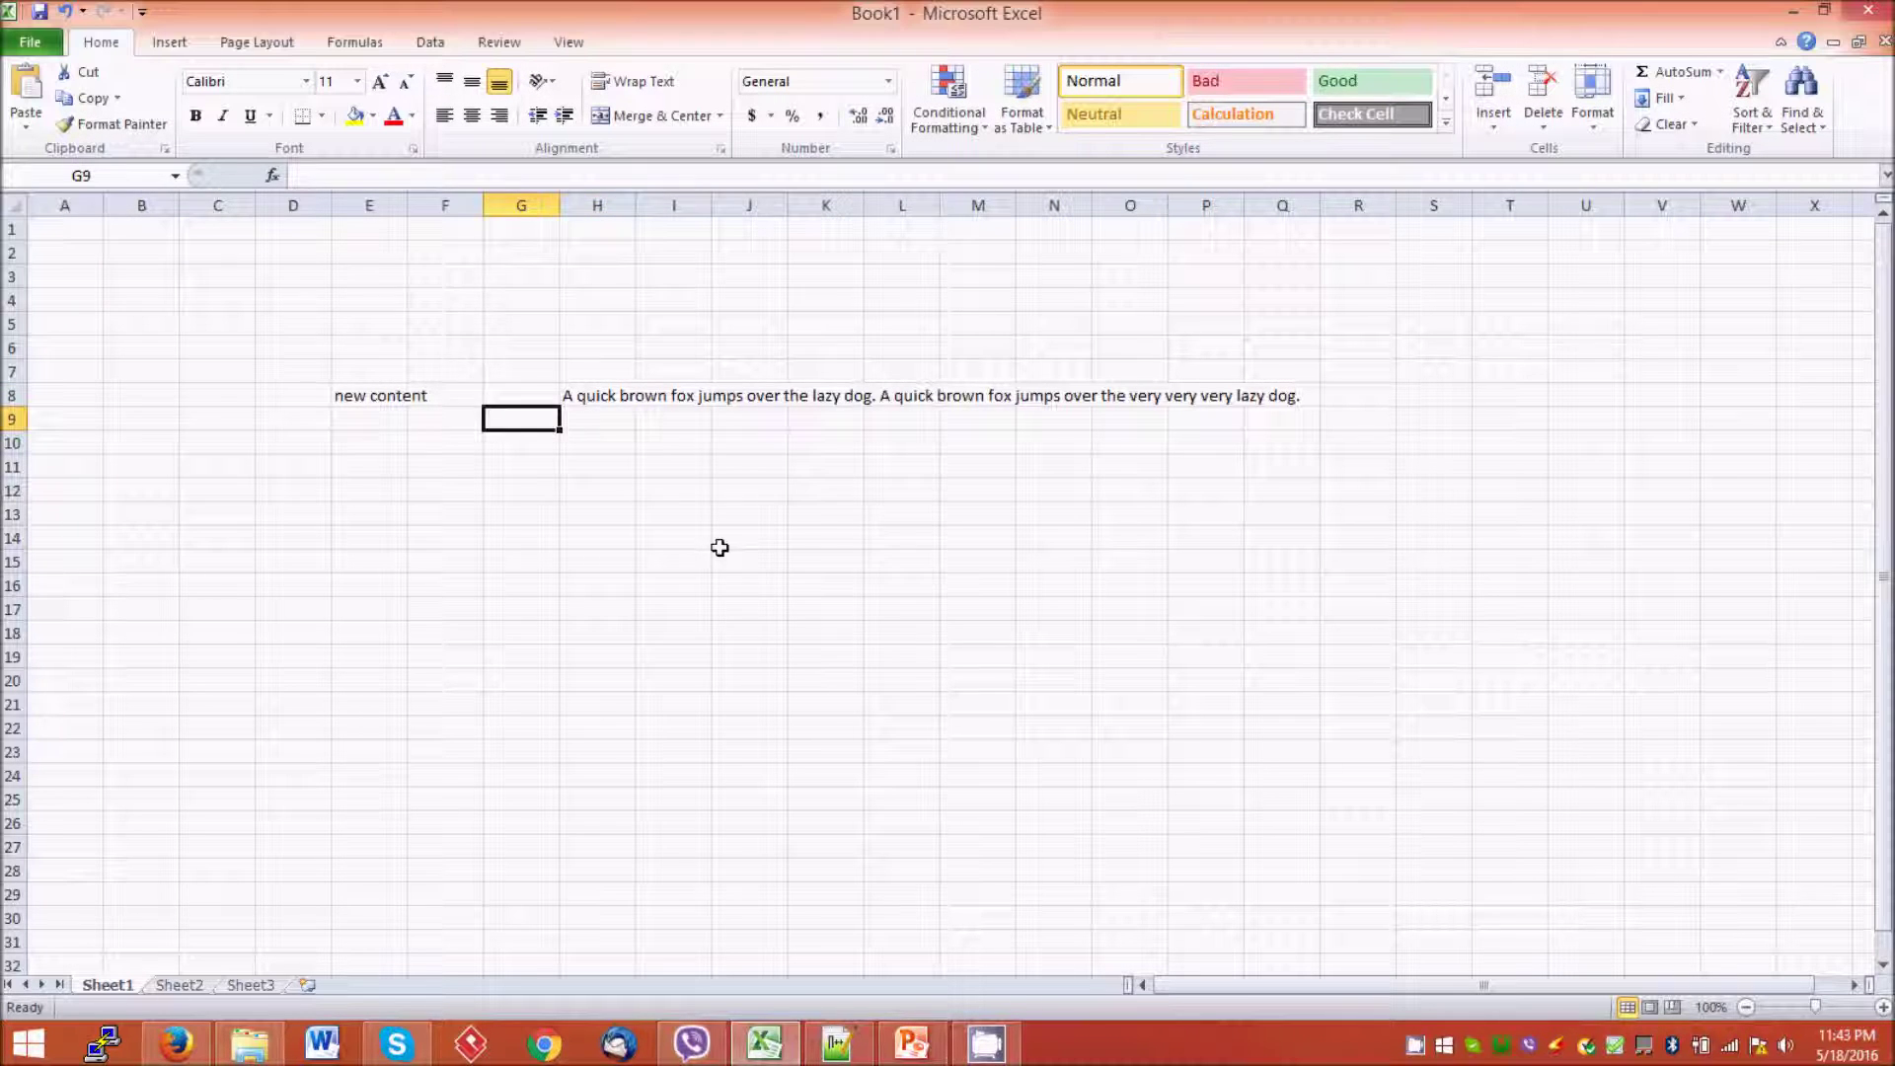
pyautogui.press('Down')
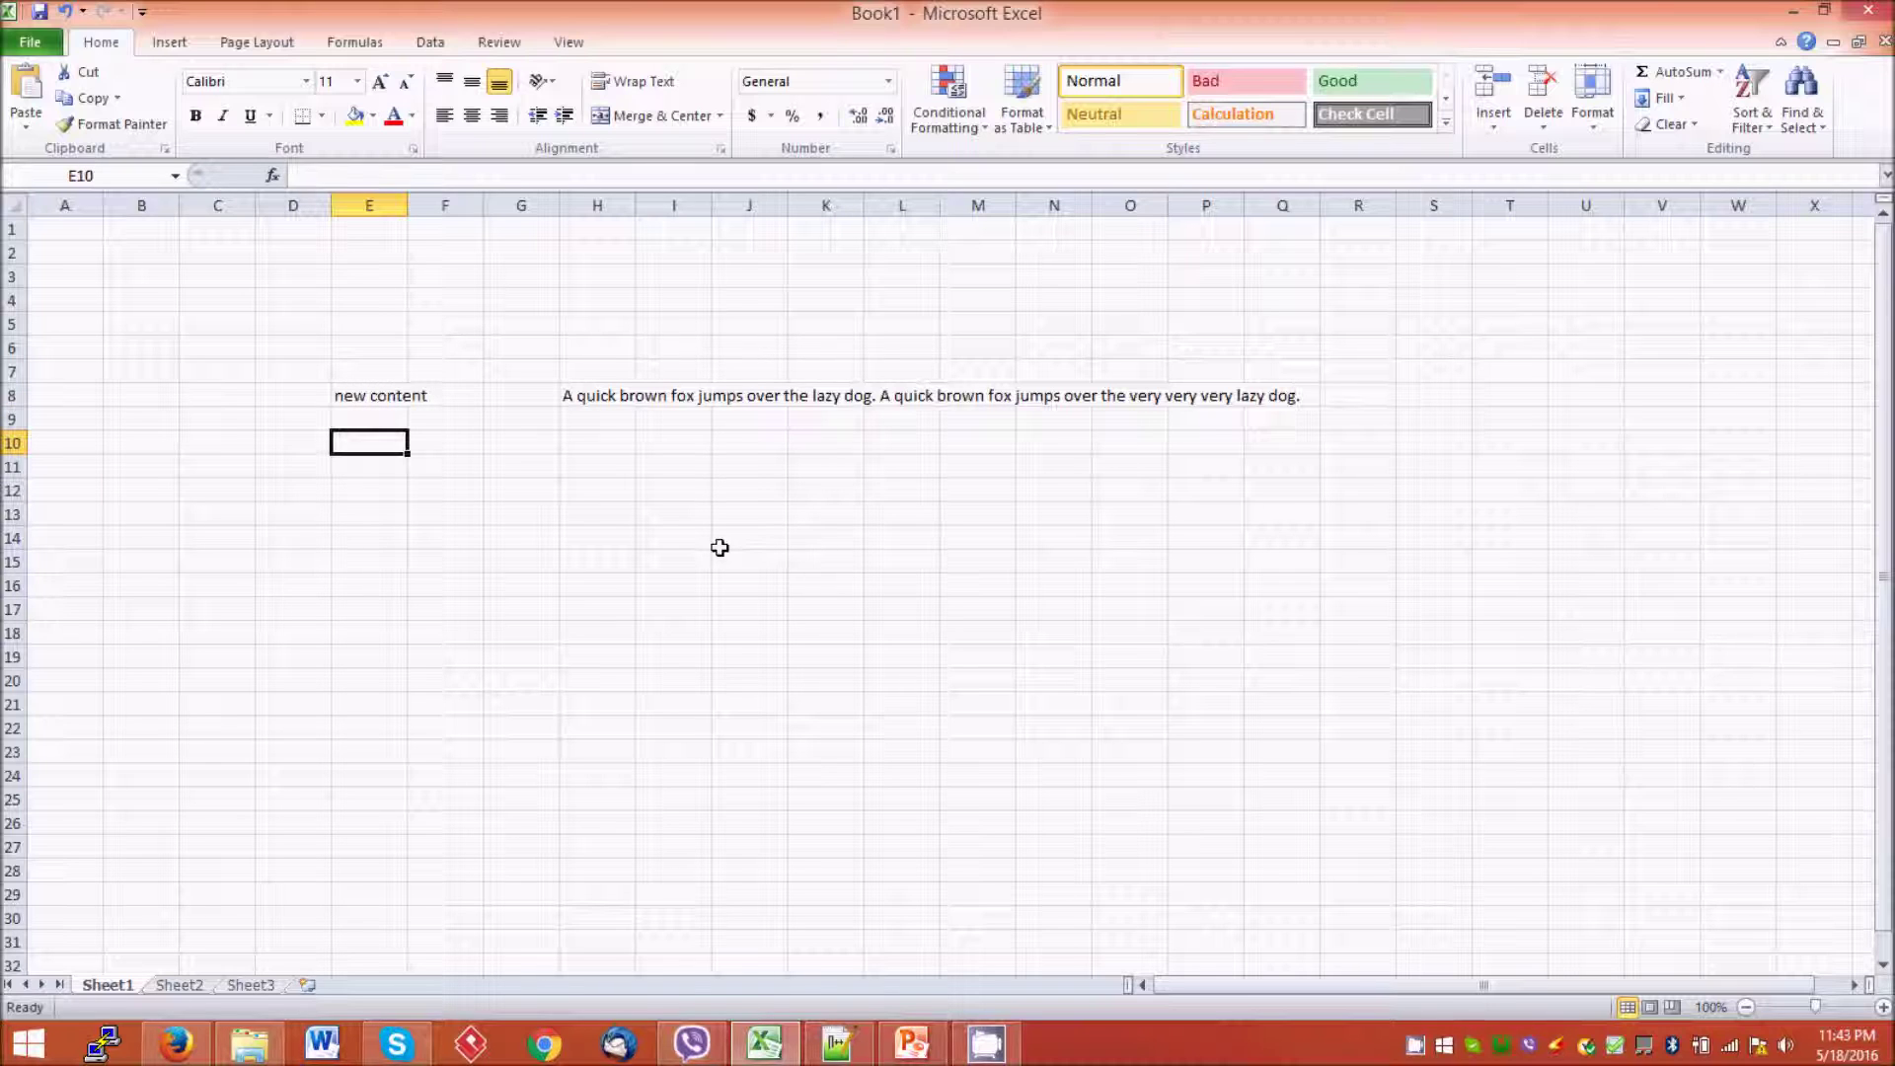
pyautogui.write('new d')
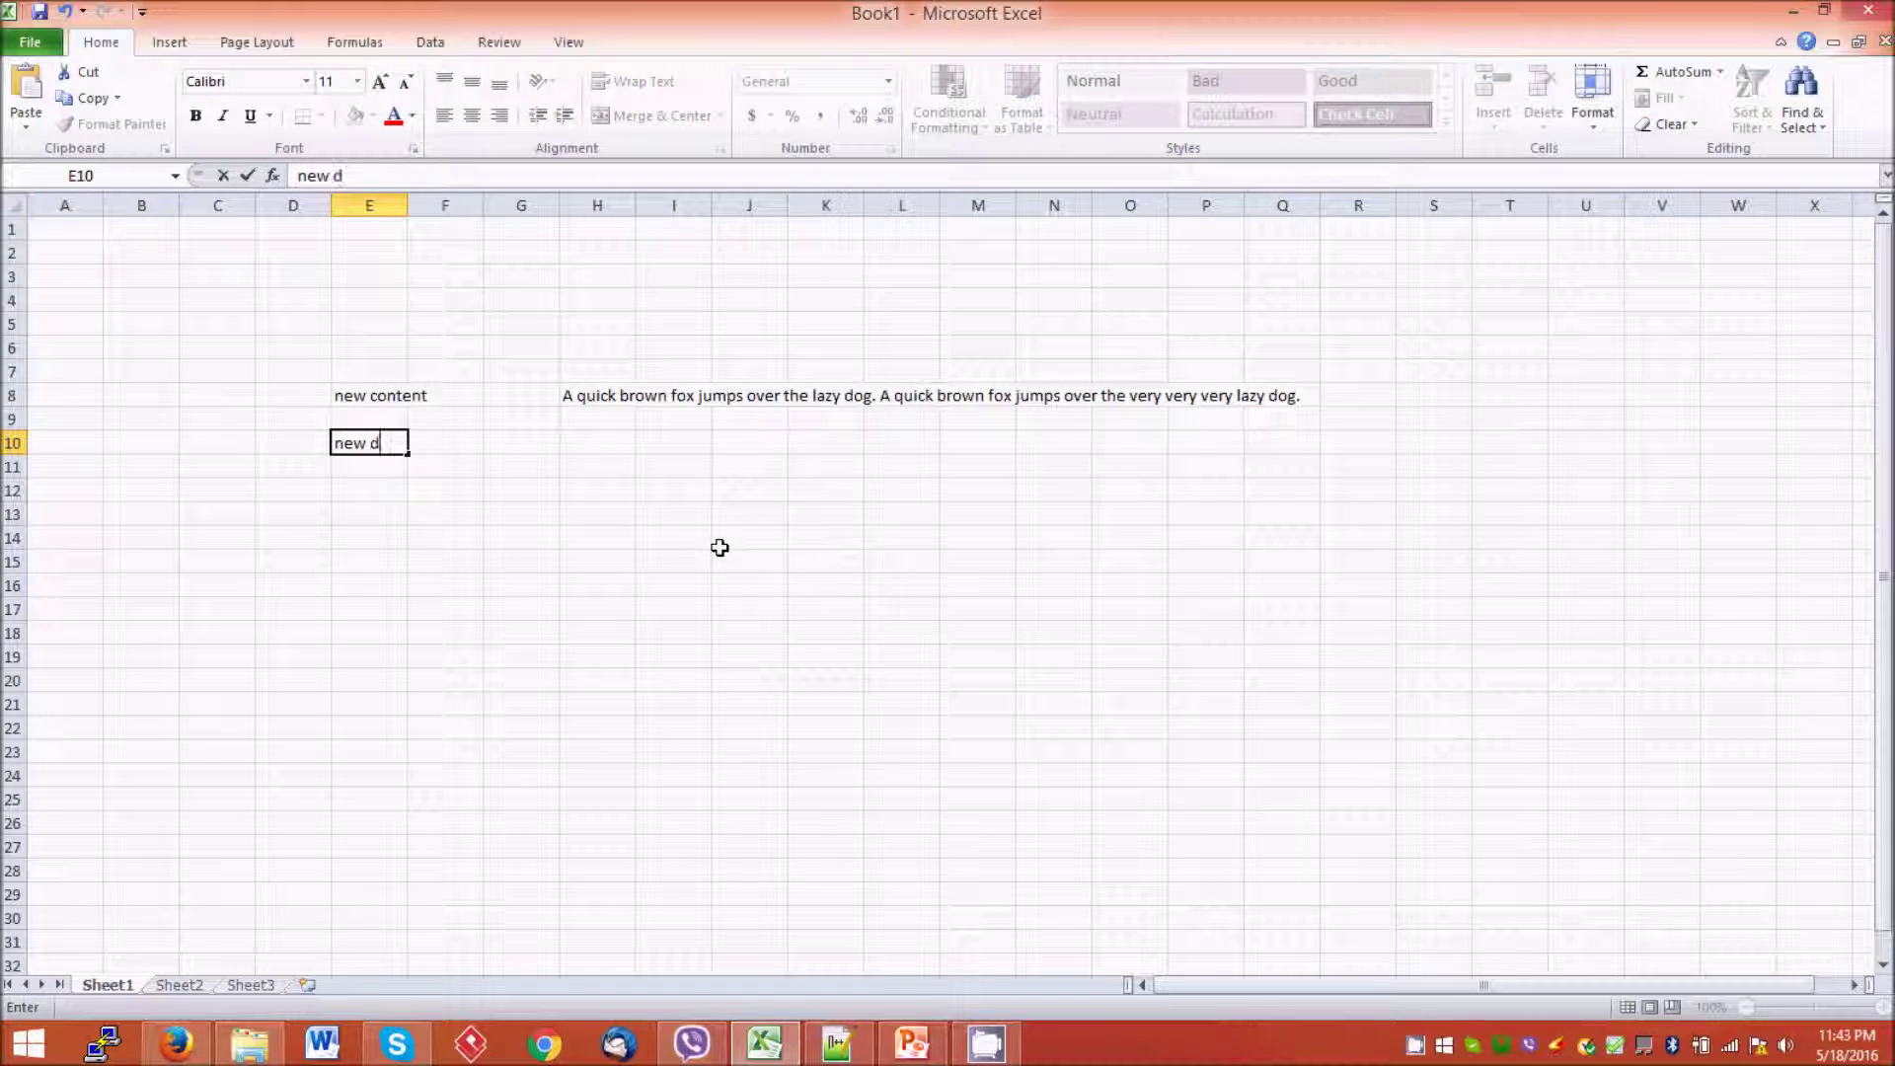
pyautogui.write('ata inserted')
pyautogui.press('Return')
# Enter "new content typed in the formula bar" in cell E12, using the formula bar
pyautogui.press('Down')
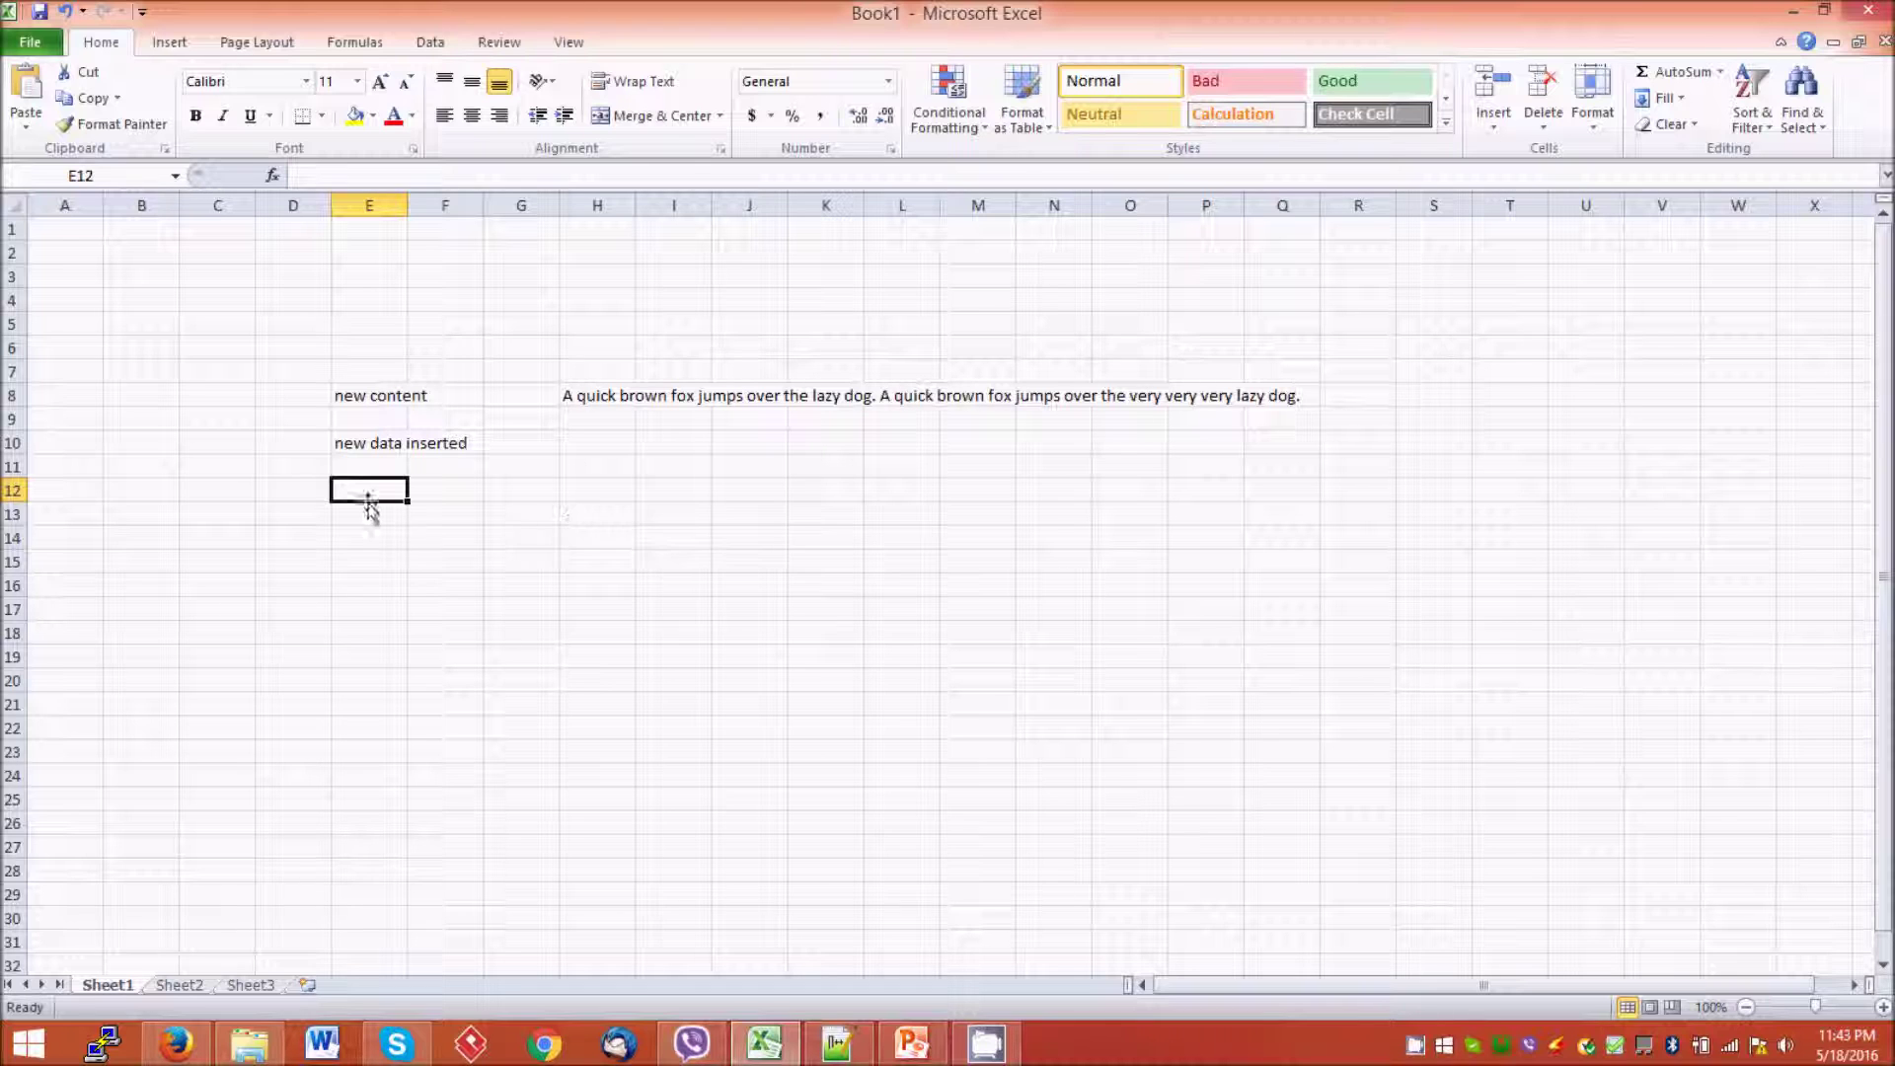
pyautogui.click(345, 177)
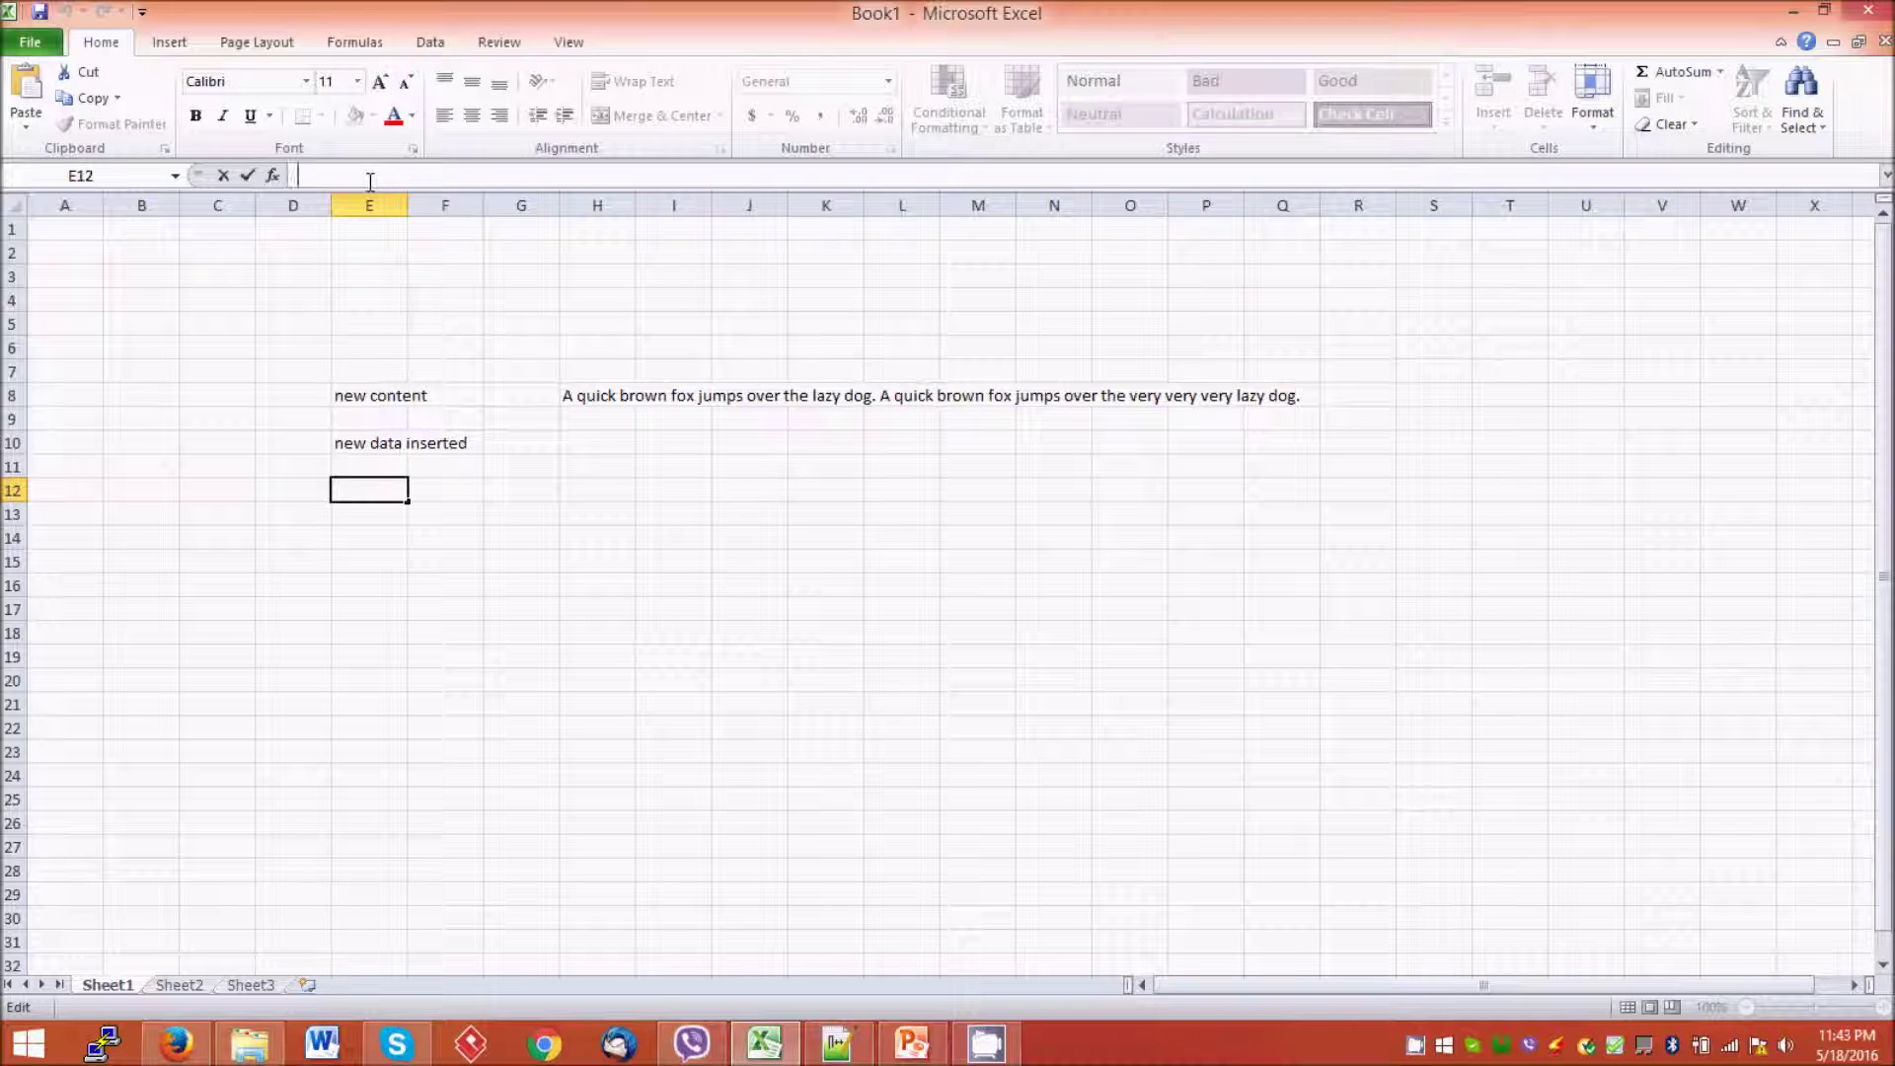
pyautogui.write('new content type')
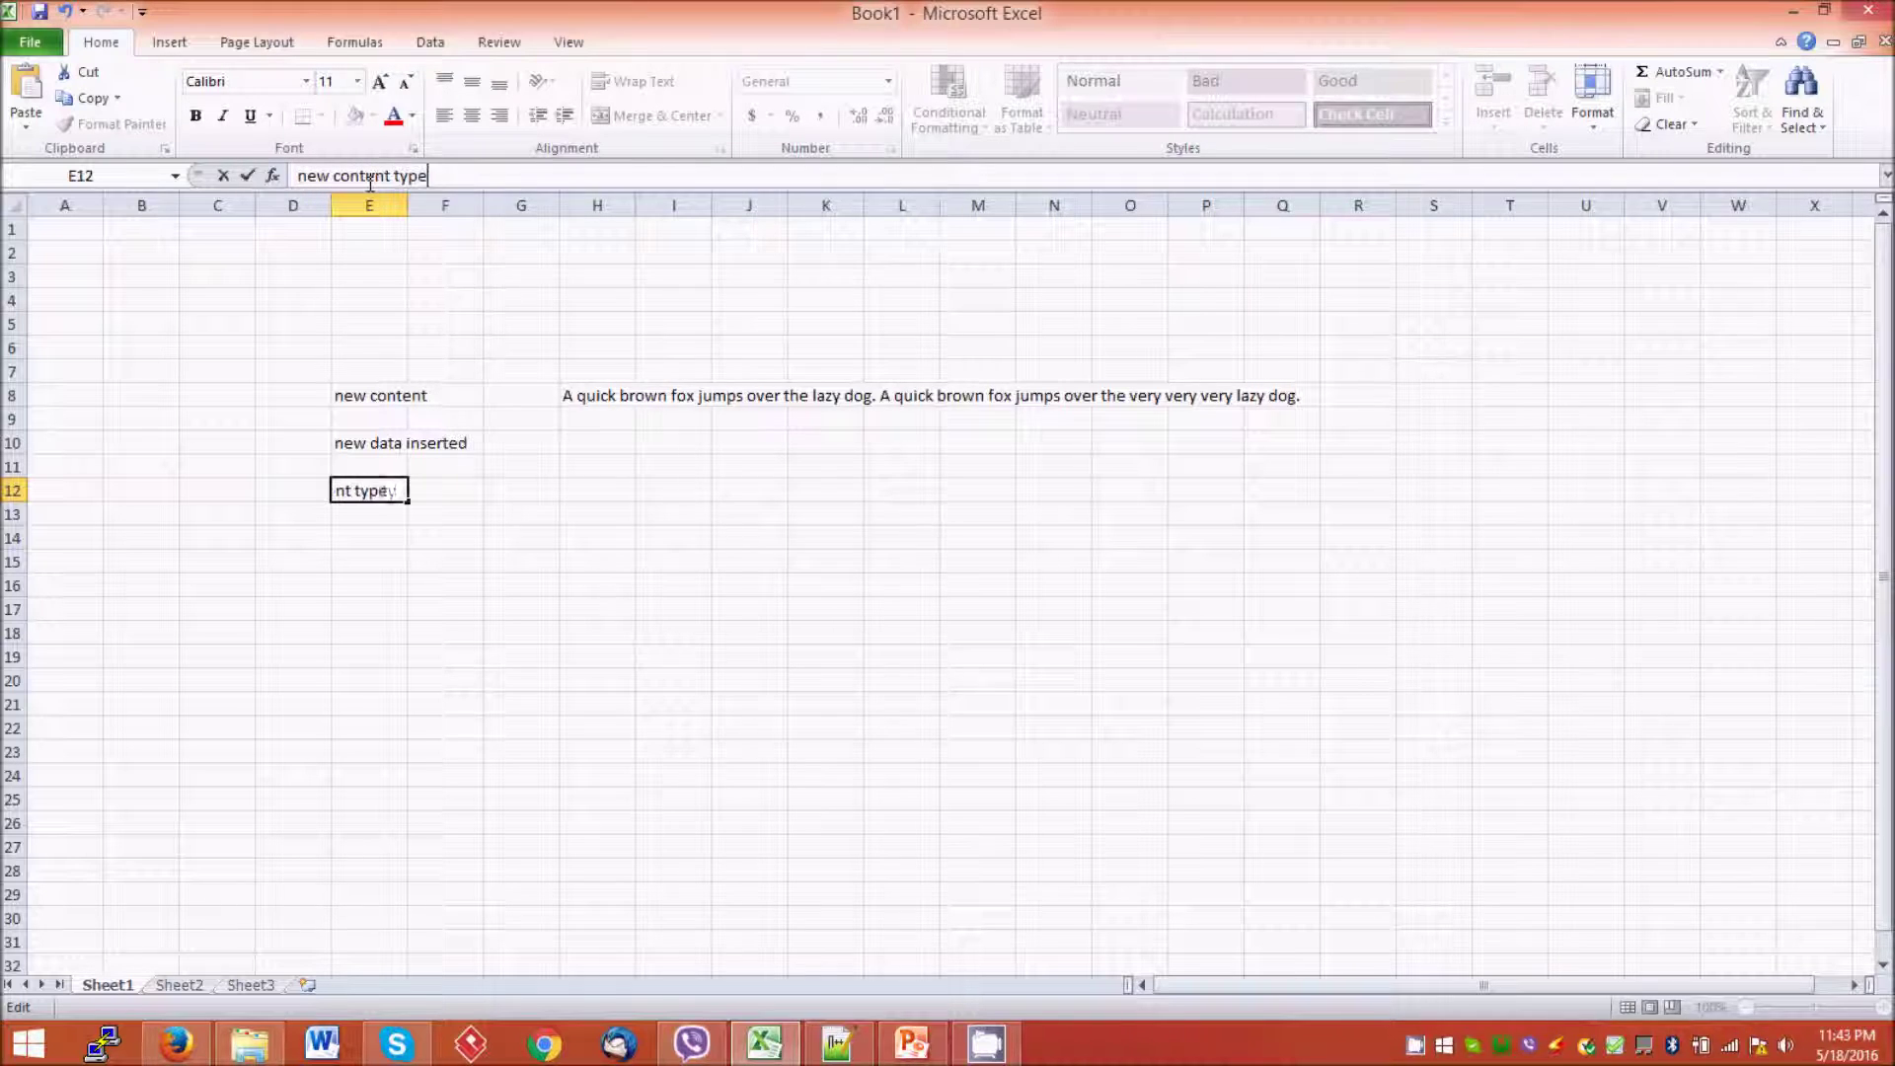
pyautogui.write('d in the formula bar')
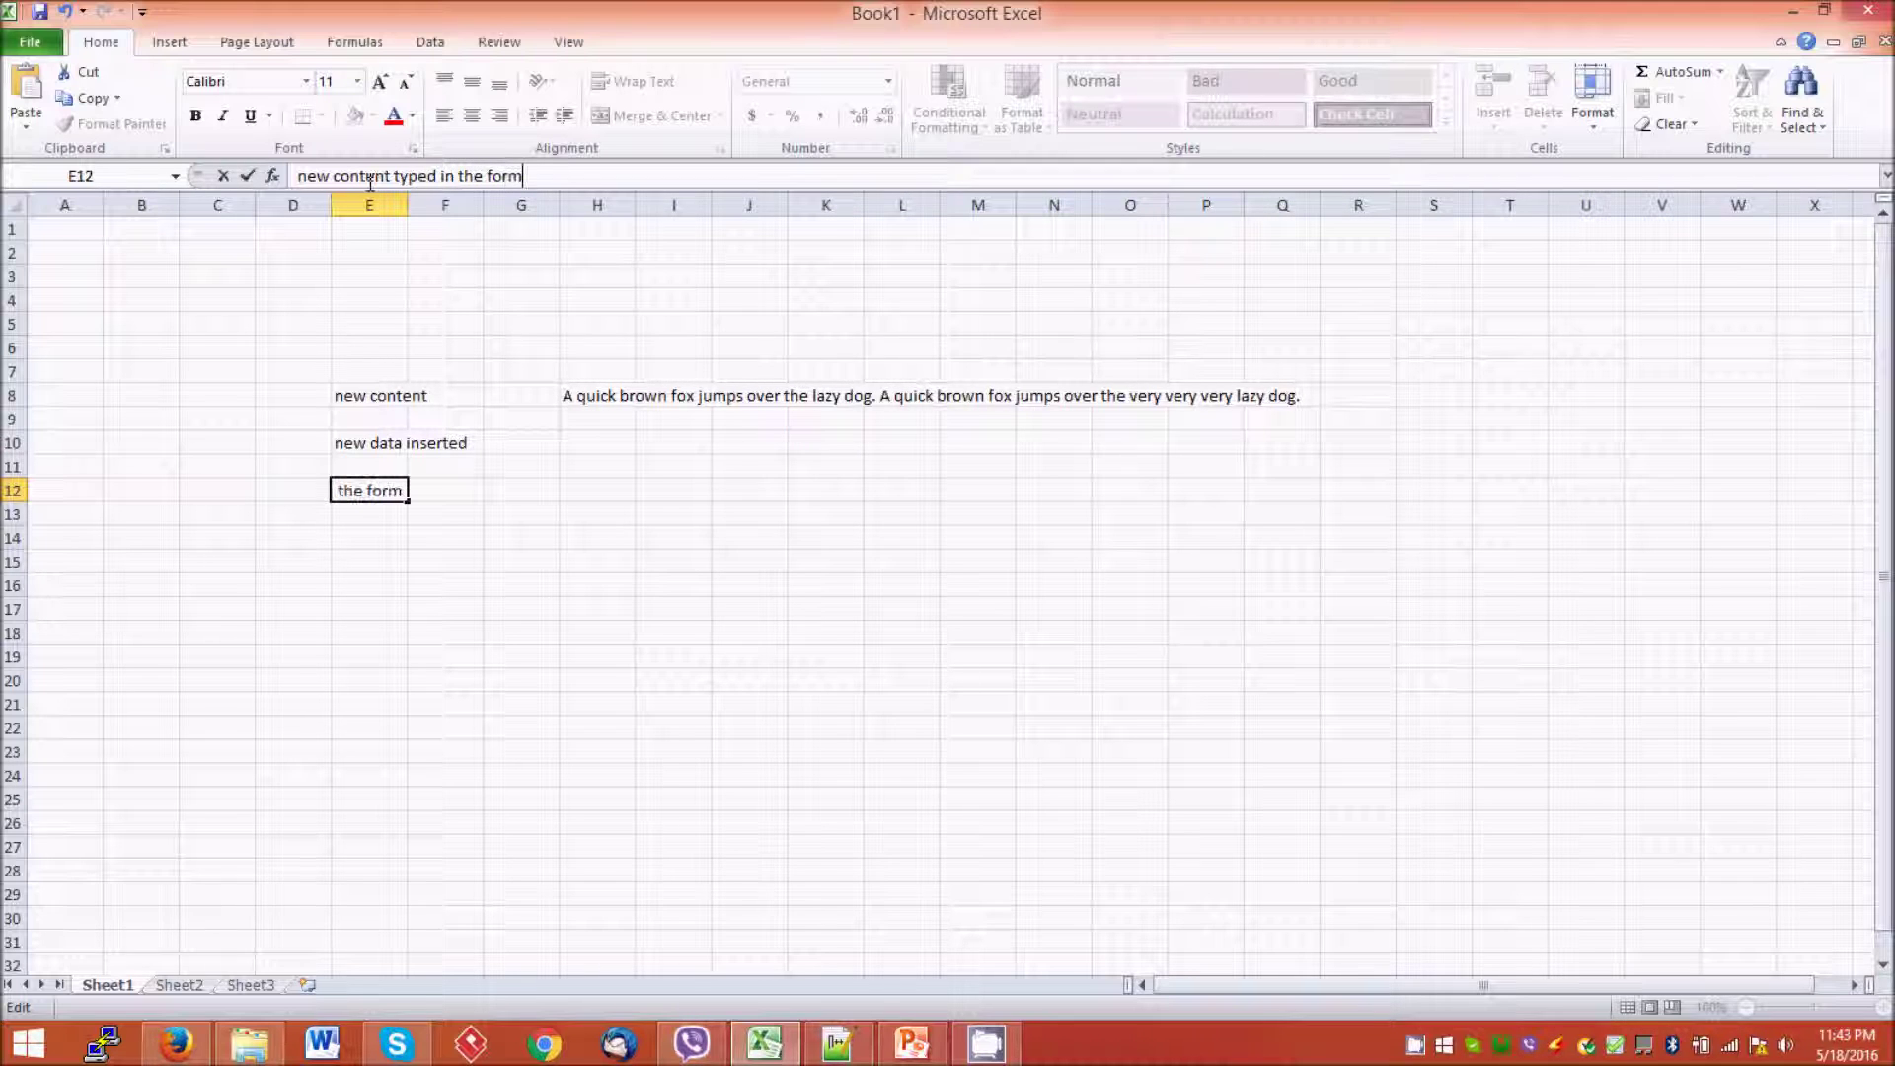
pyautogui.press('Return')
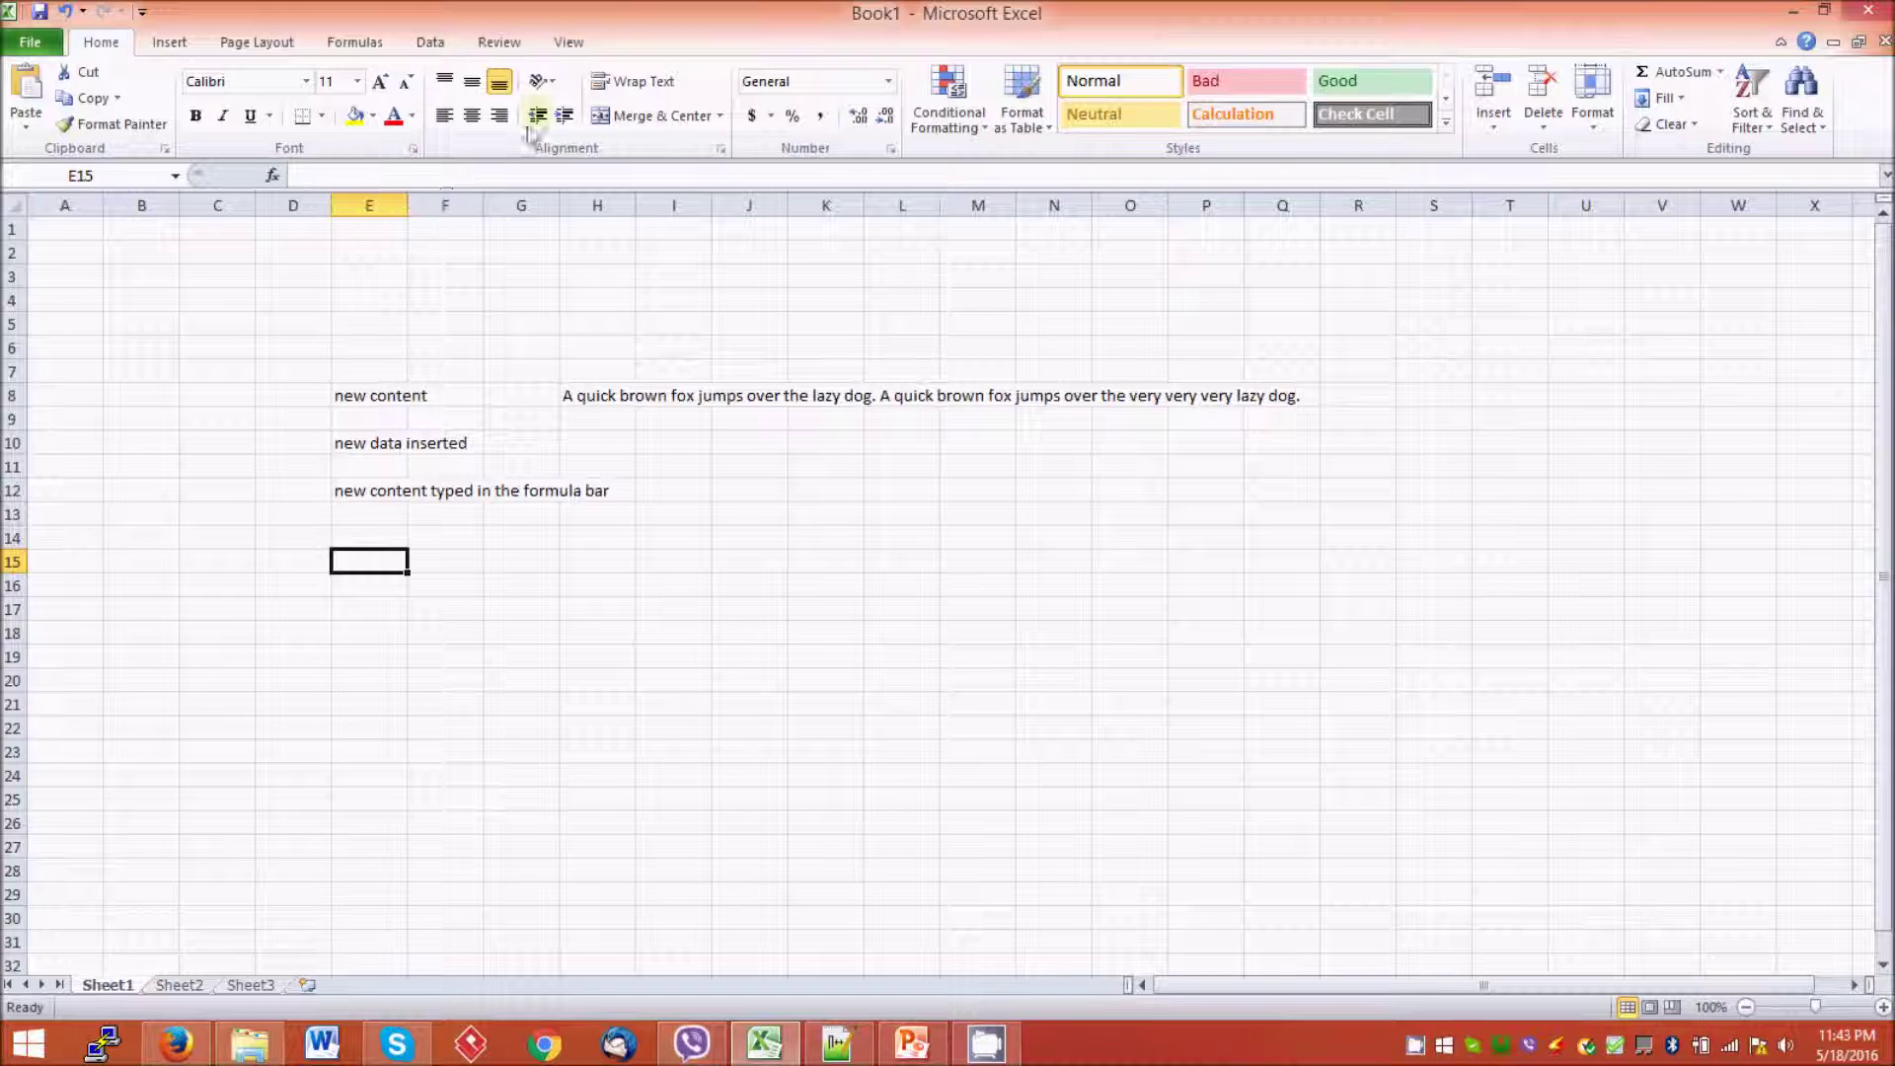
# Enter "f2 pressed and hit enter" in cell J19 using in-cell edit mode
pyautogui.click(768, 660)
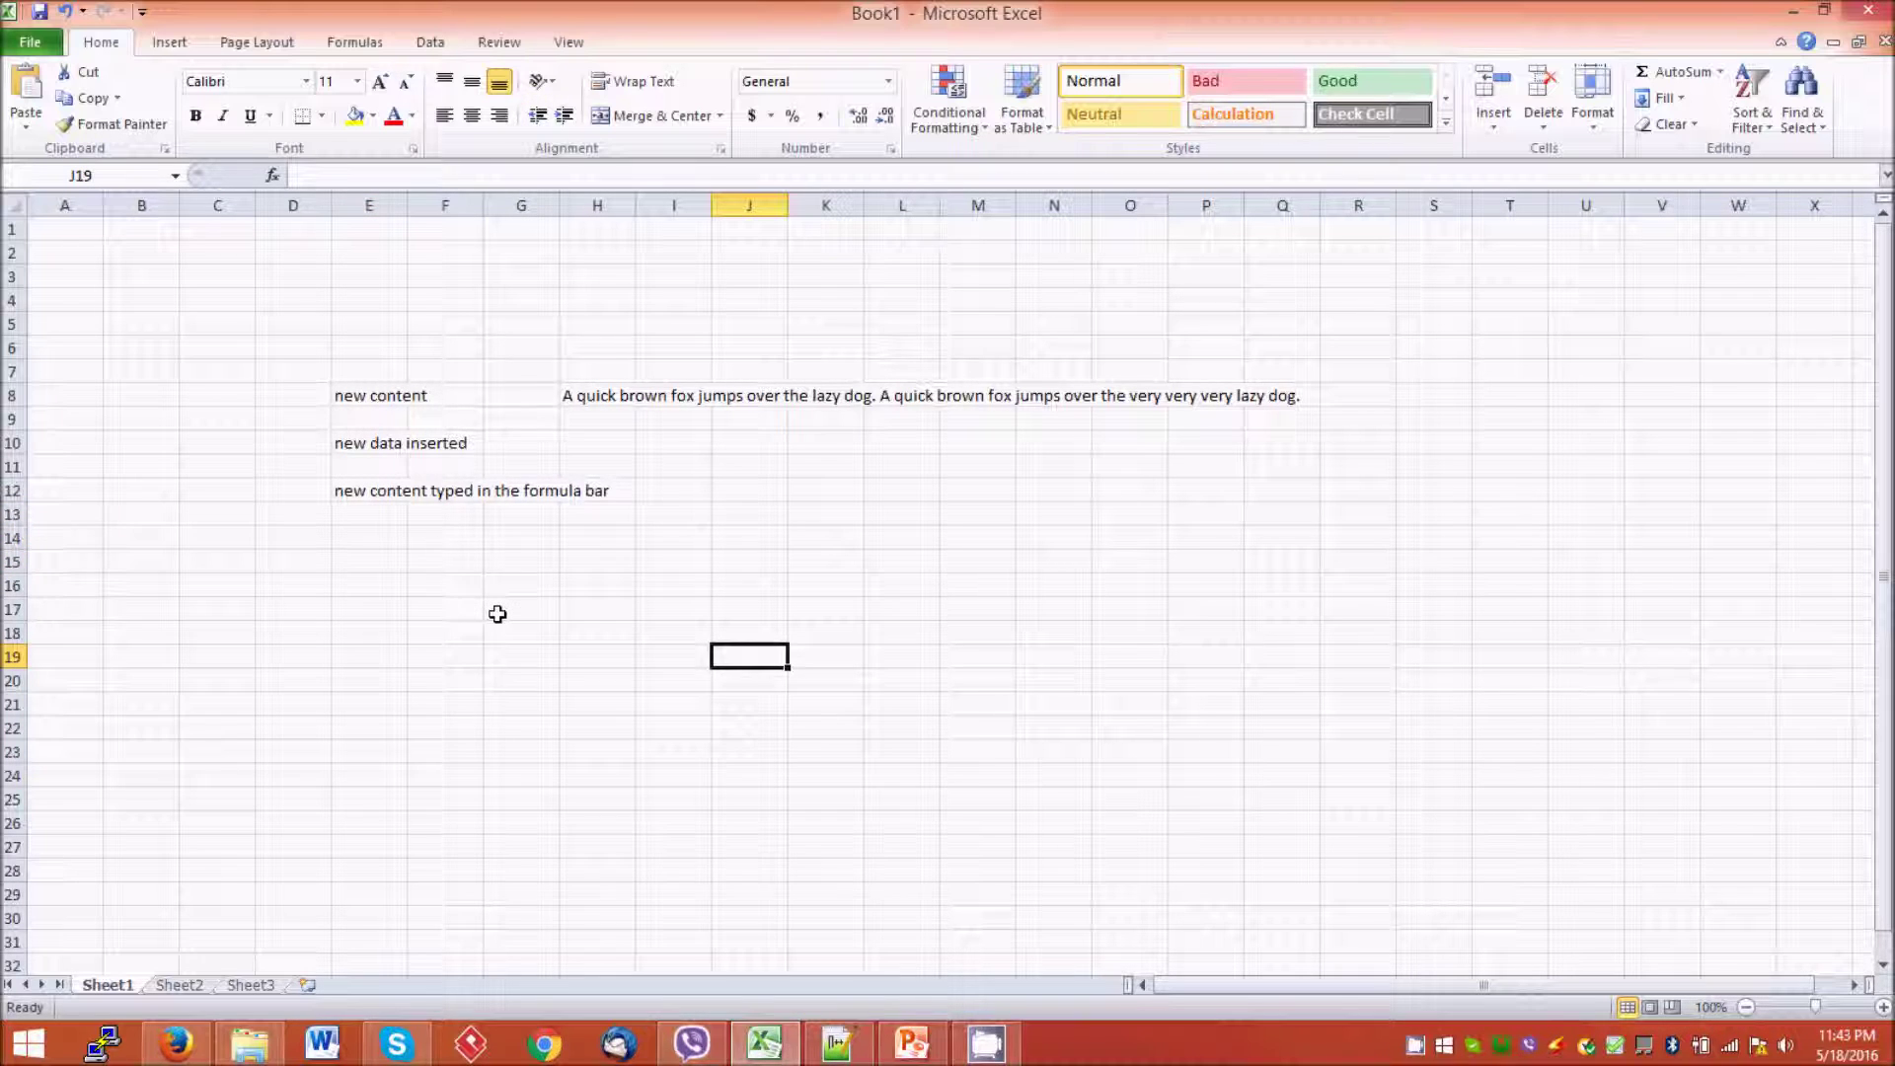
pyautogui.press('F2')
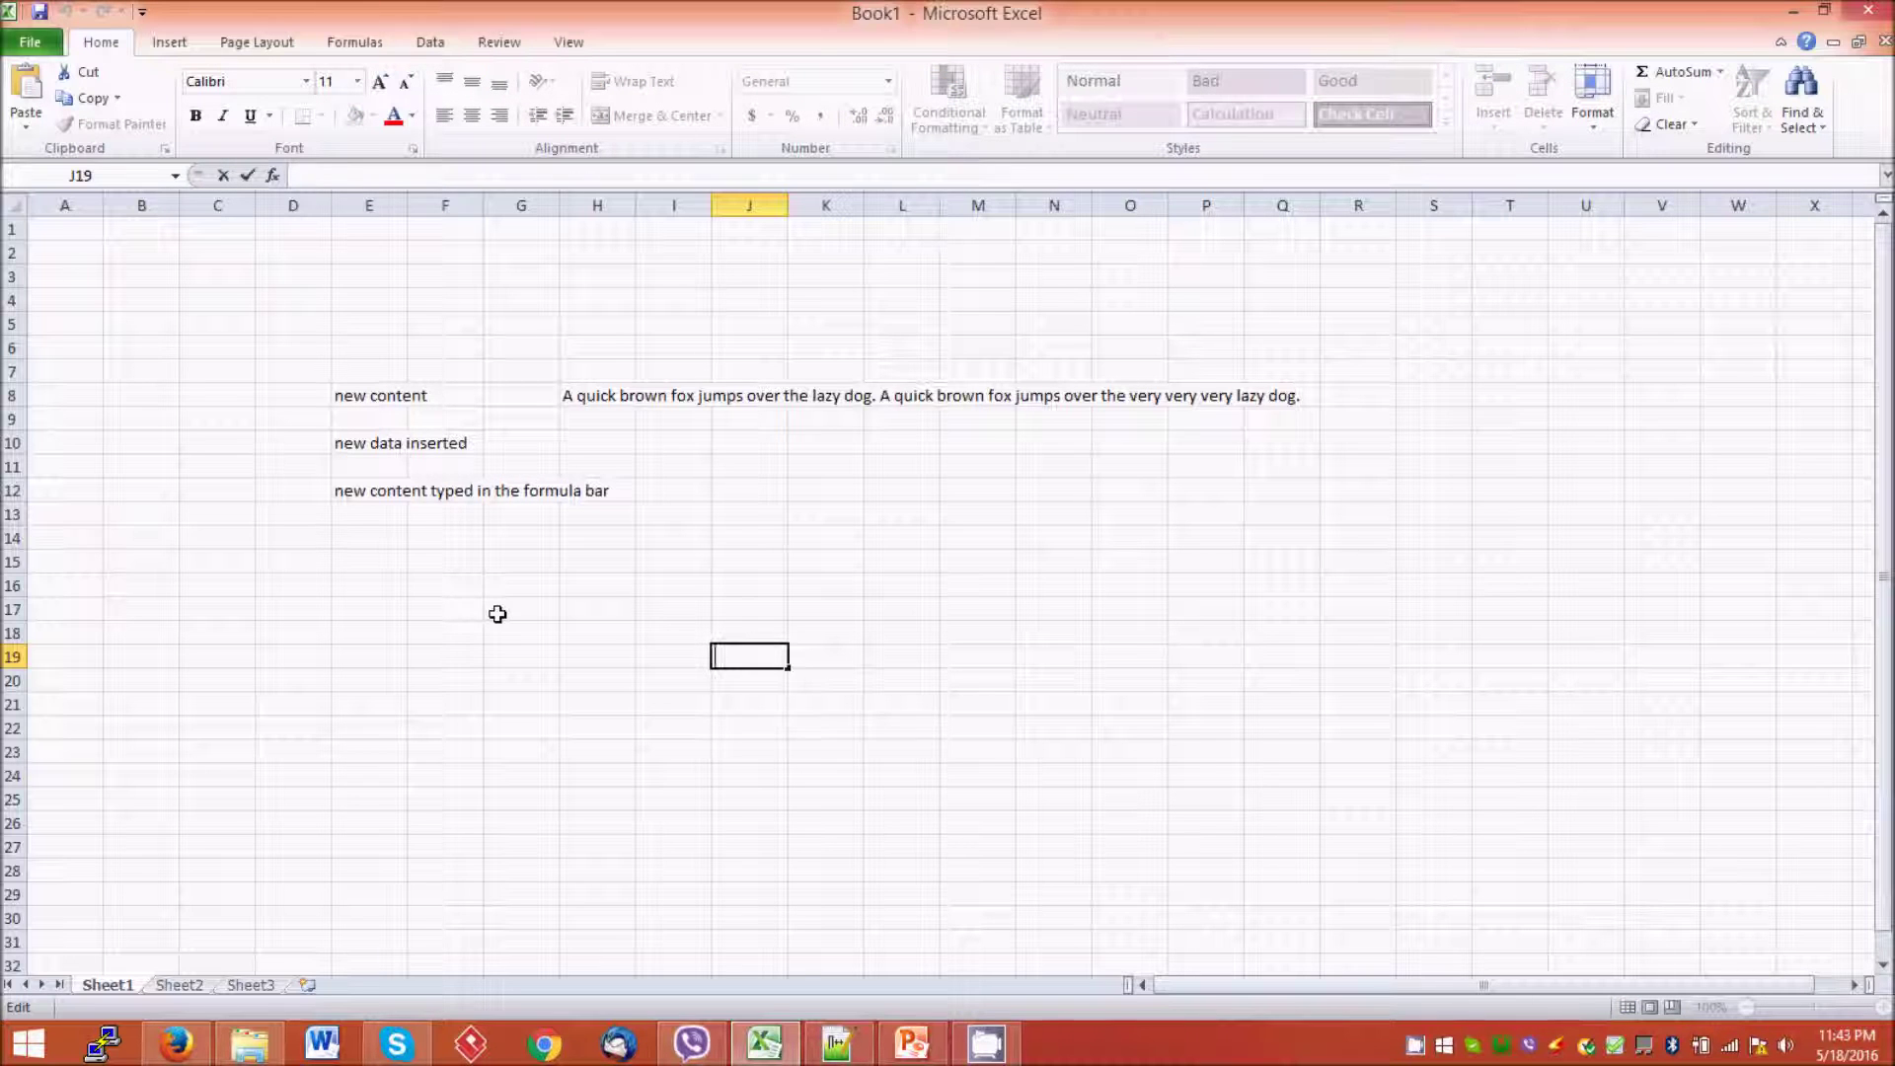
pyautogui.write('f2 pressed')
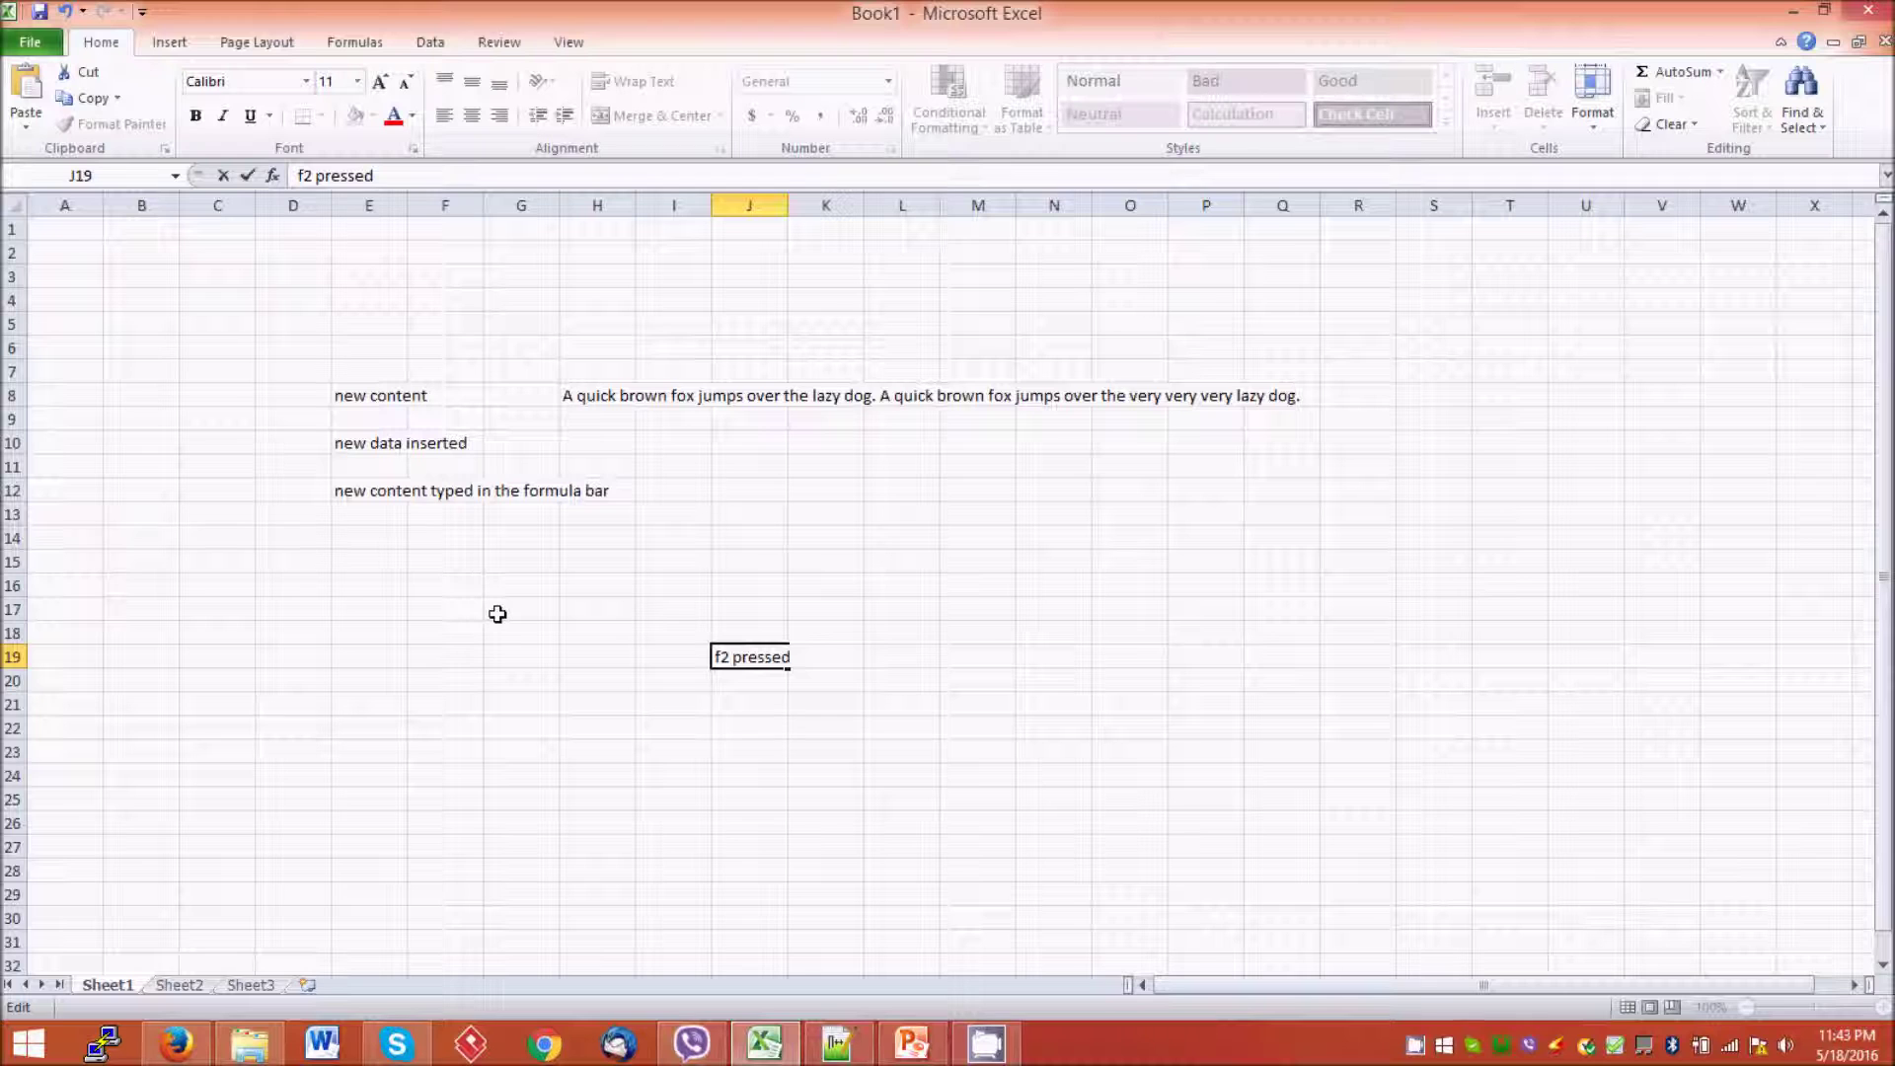
pyautogui.write(' and hit enter')
pyautogui.press('Return')
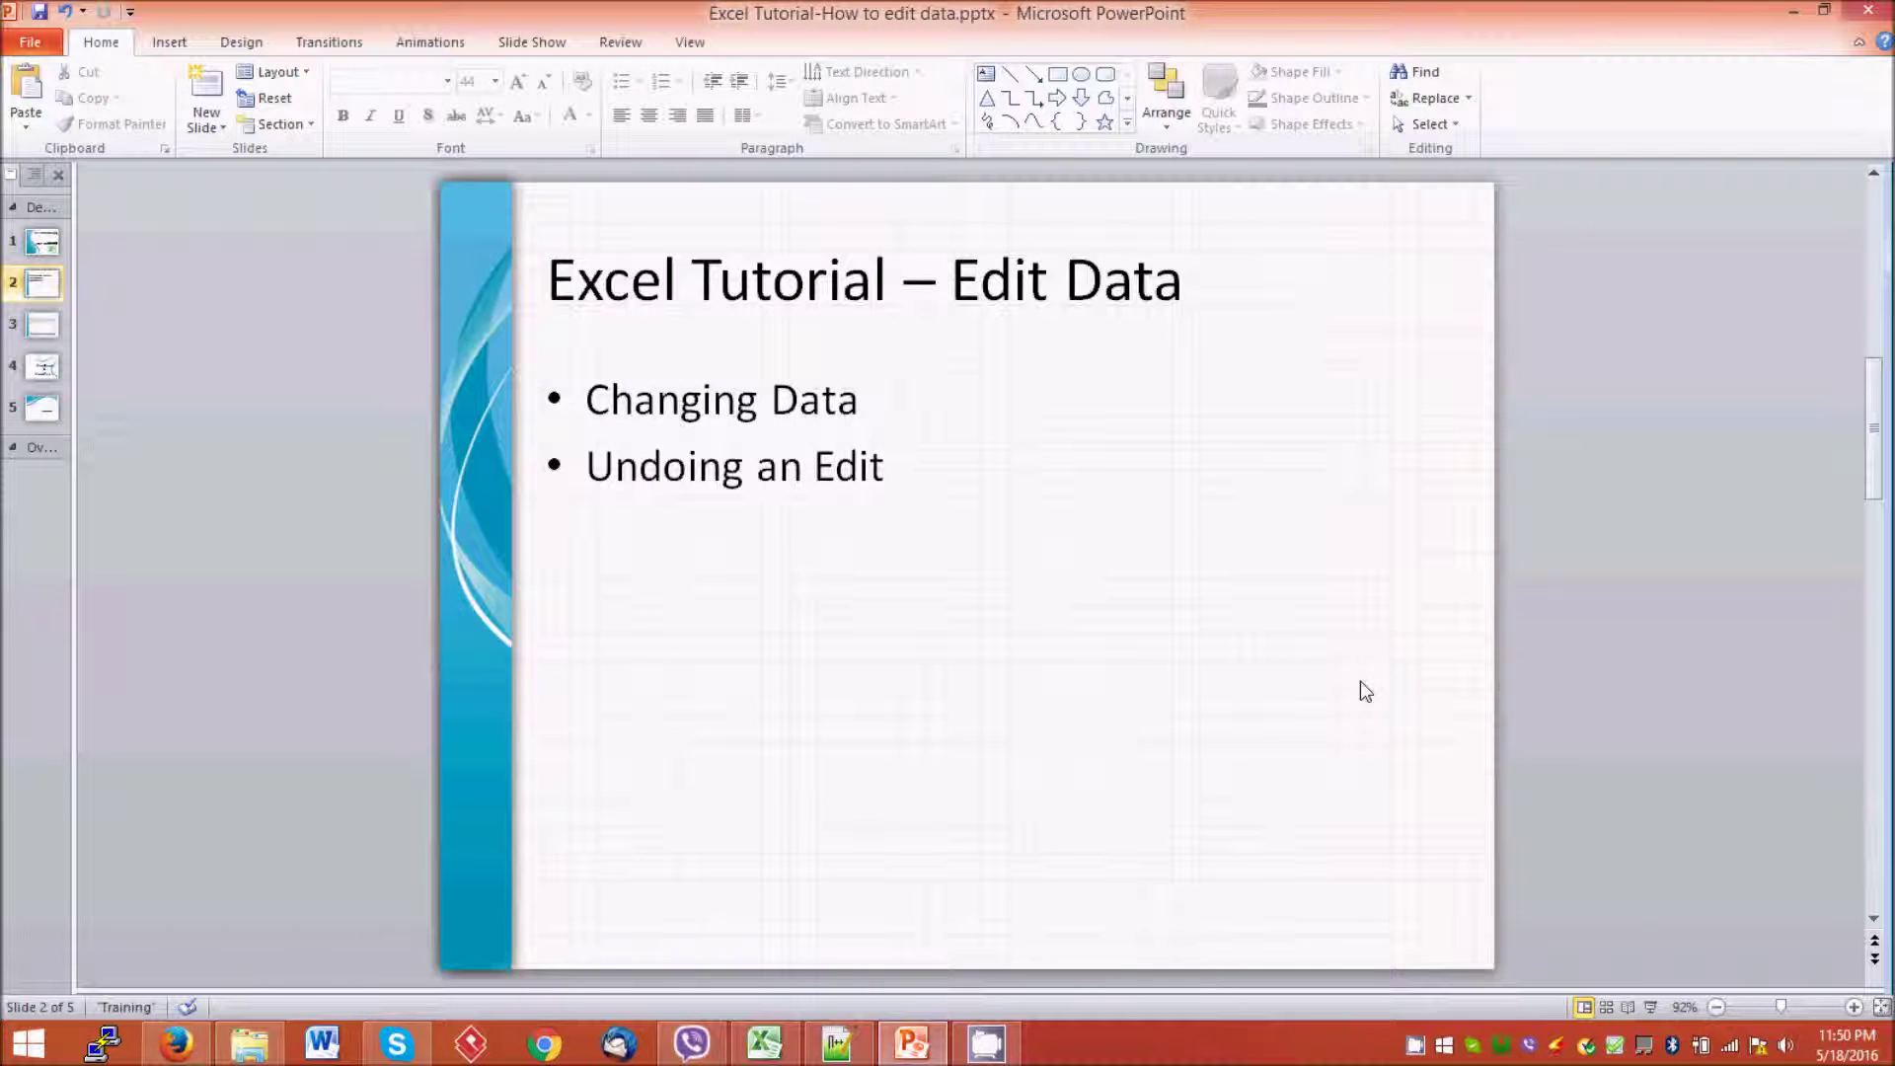
# Switch back to the Excel workbook and commit the pending entry 1 in cell J13
pyautogui.click(779, 1054)
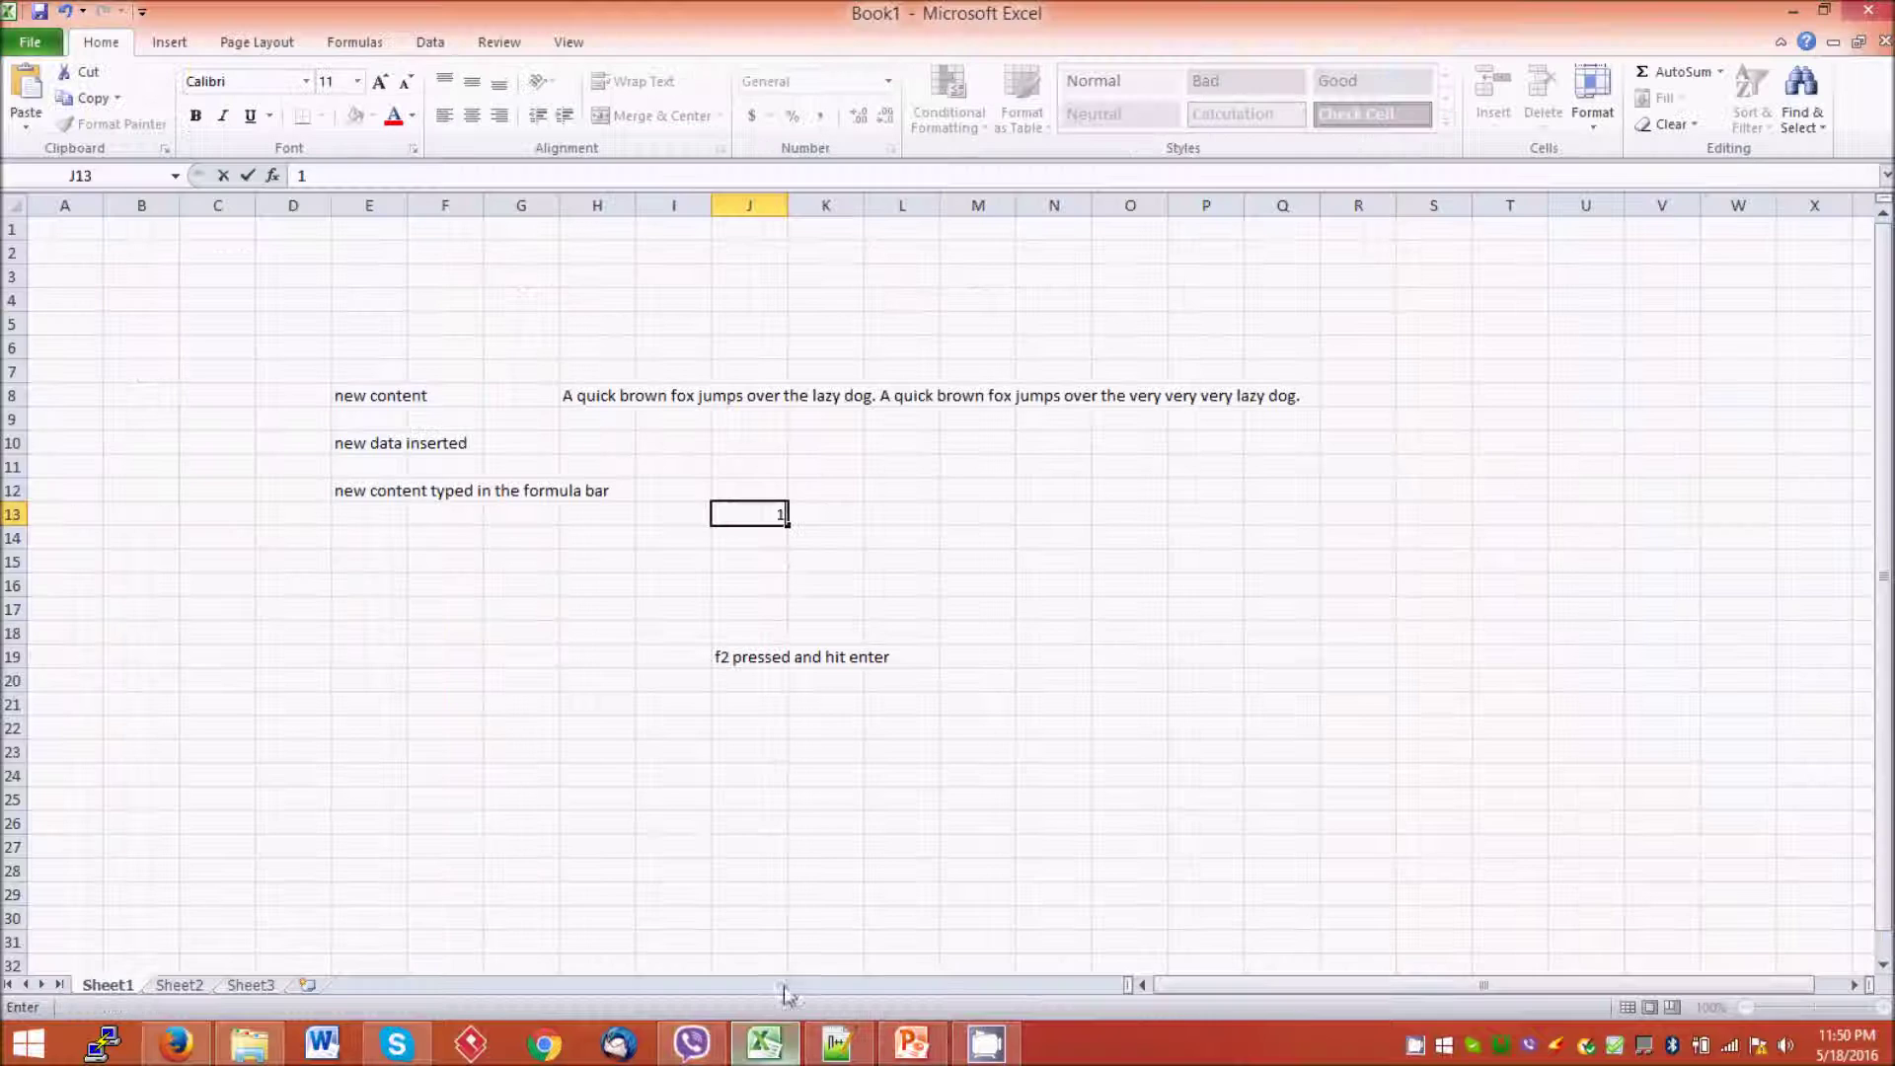
pyautogui.click(825, 517)
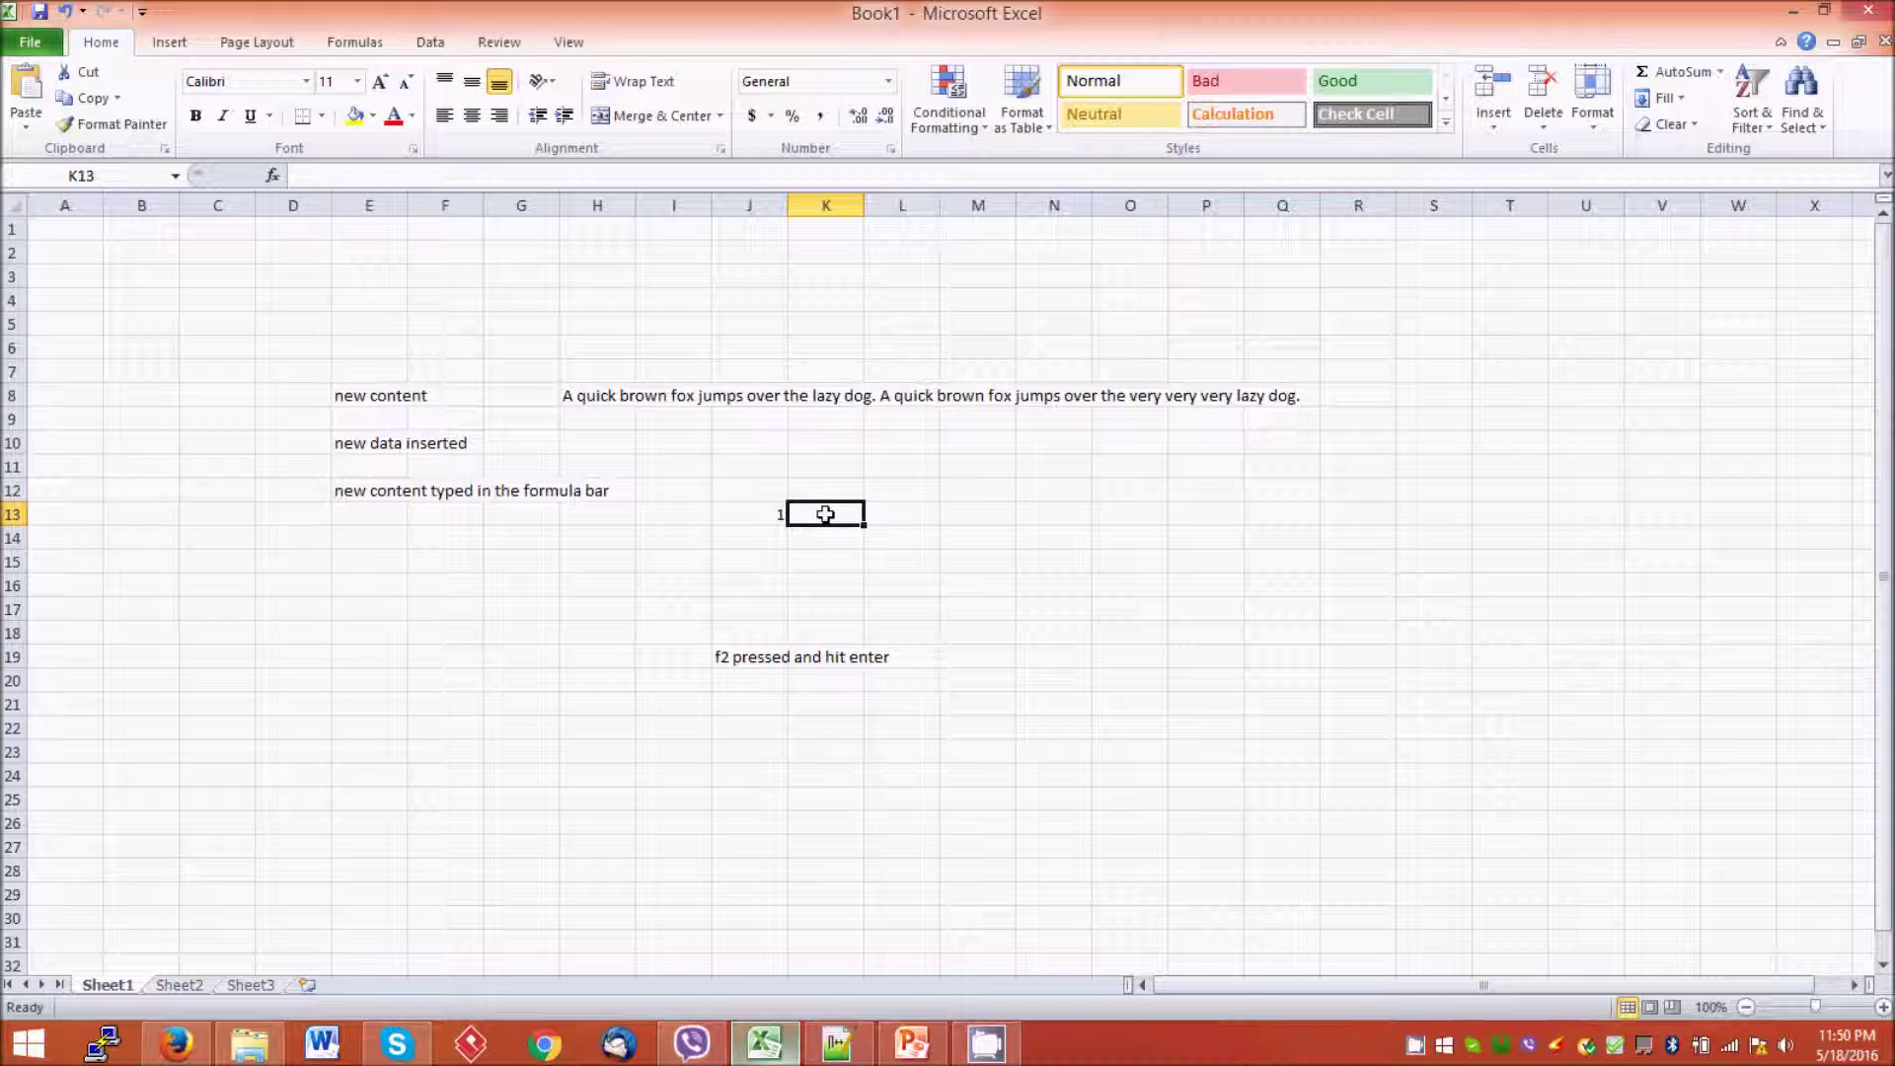
# Insert the word "something" before the first "quick" in cell H8
pyautogui.click(587, 398)
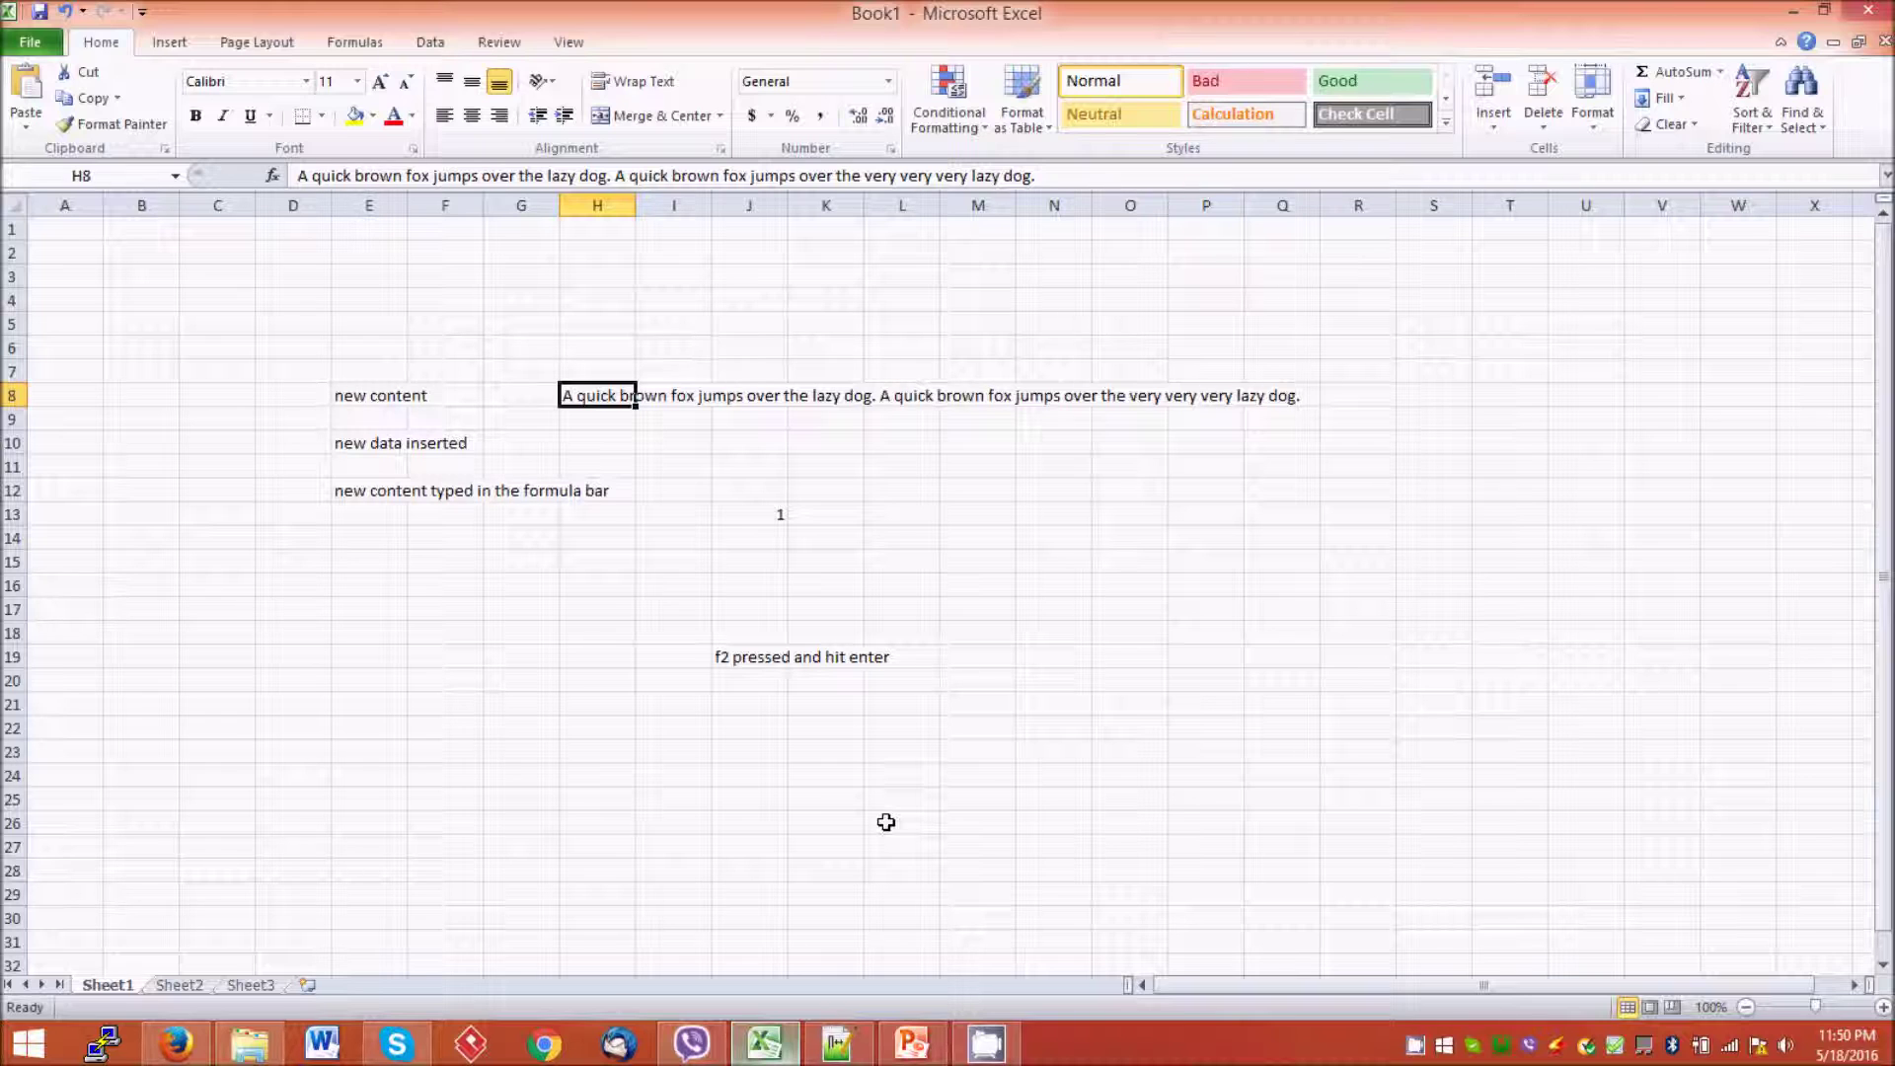
pyautogui.press('F2')
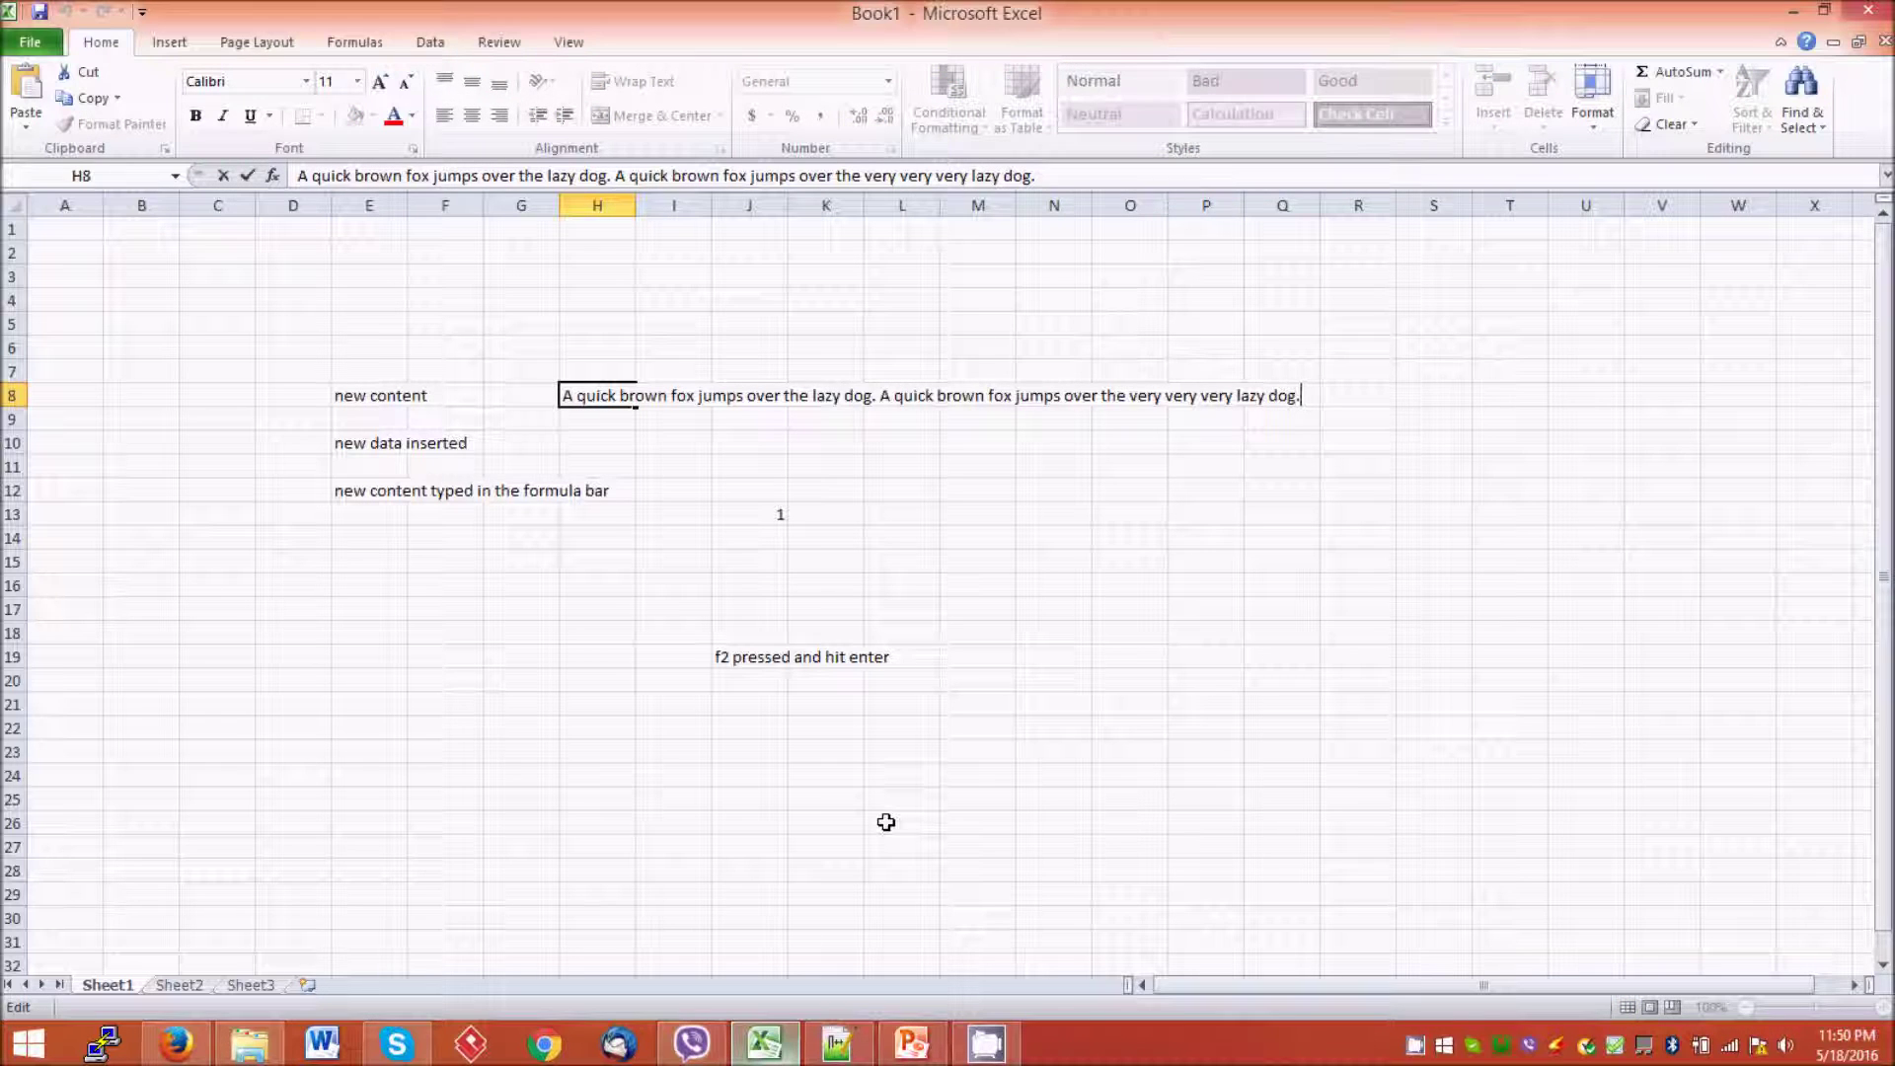
pyautogui.press('Home')
pyautogui.press('Right')
pyautogui.press('Right')
pyautogui.write('something')
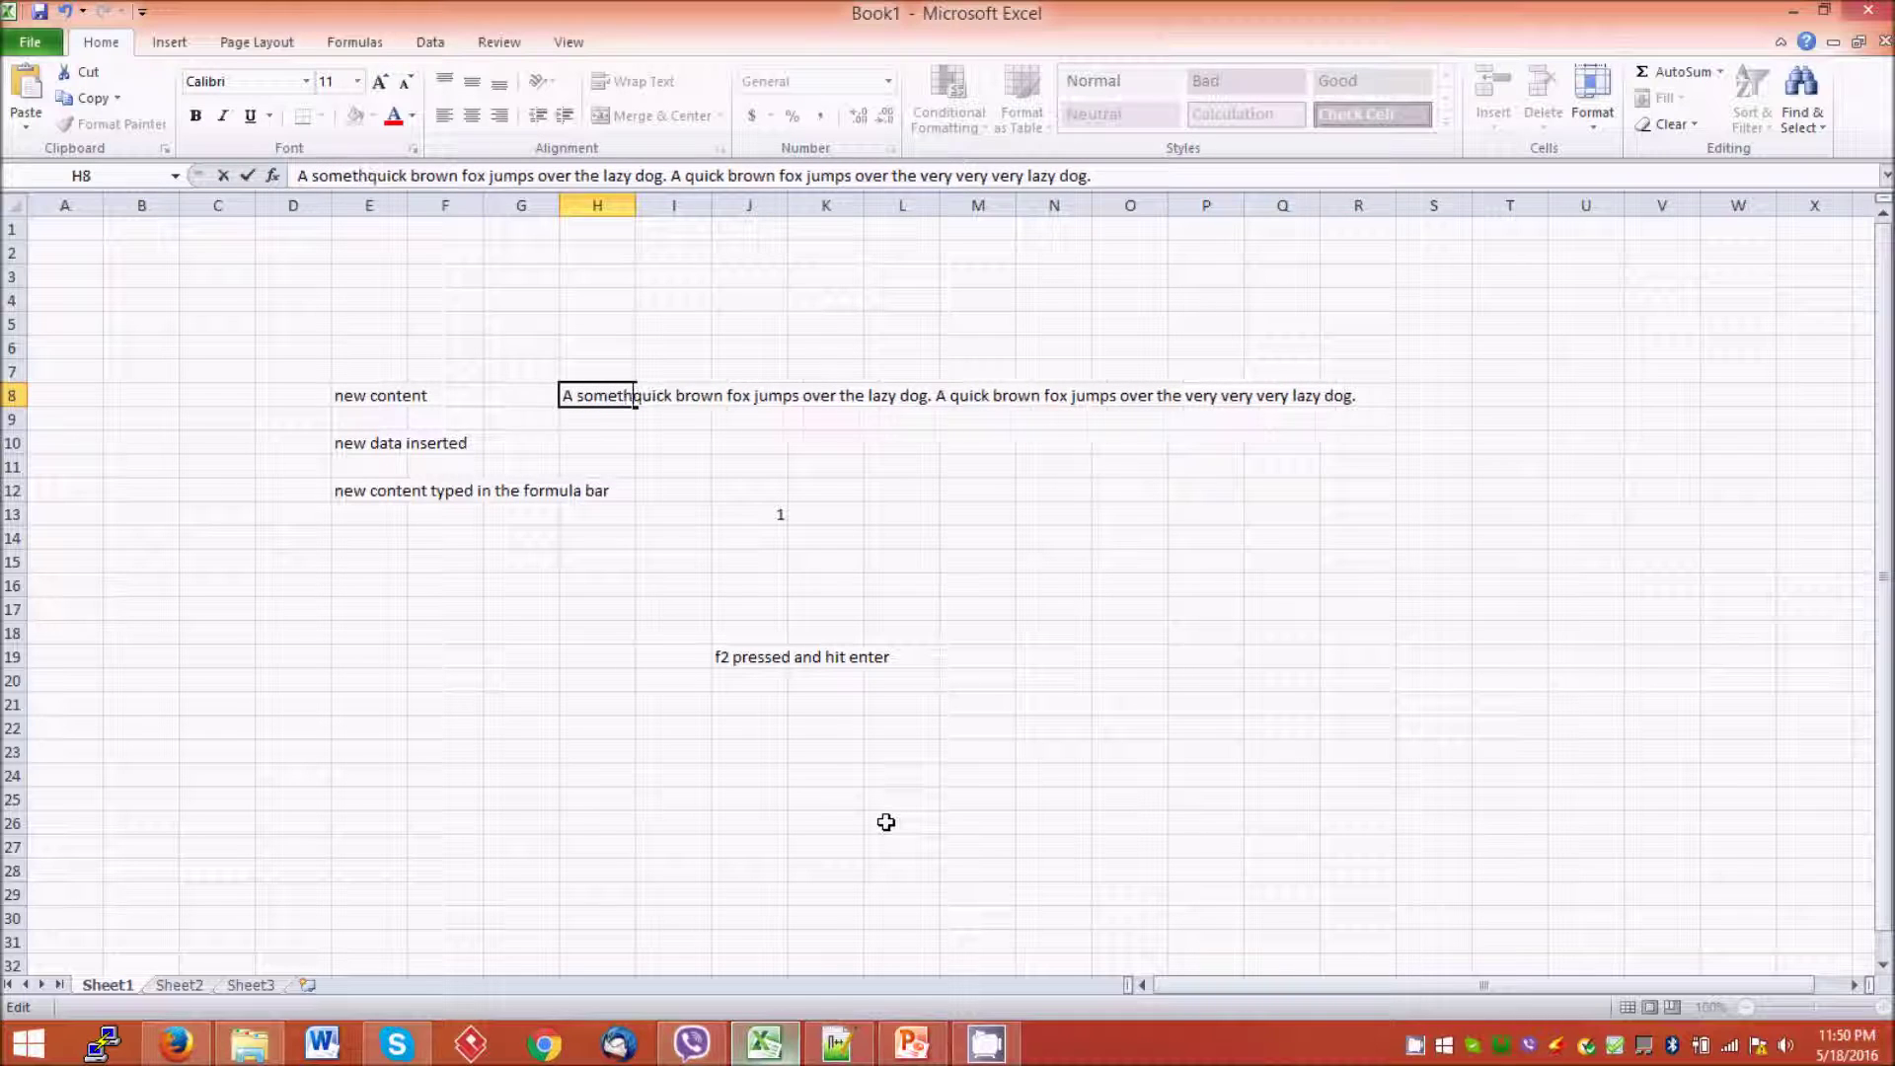
pyautogui.press('Return')
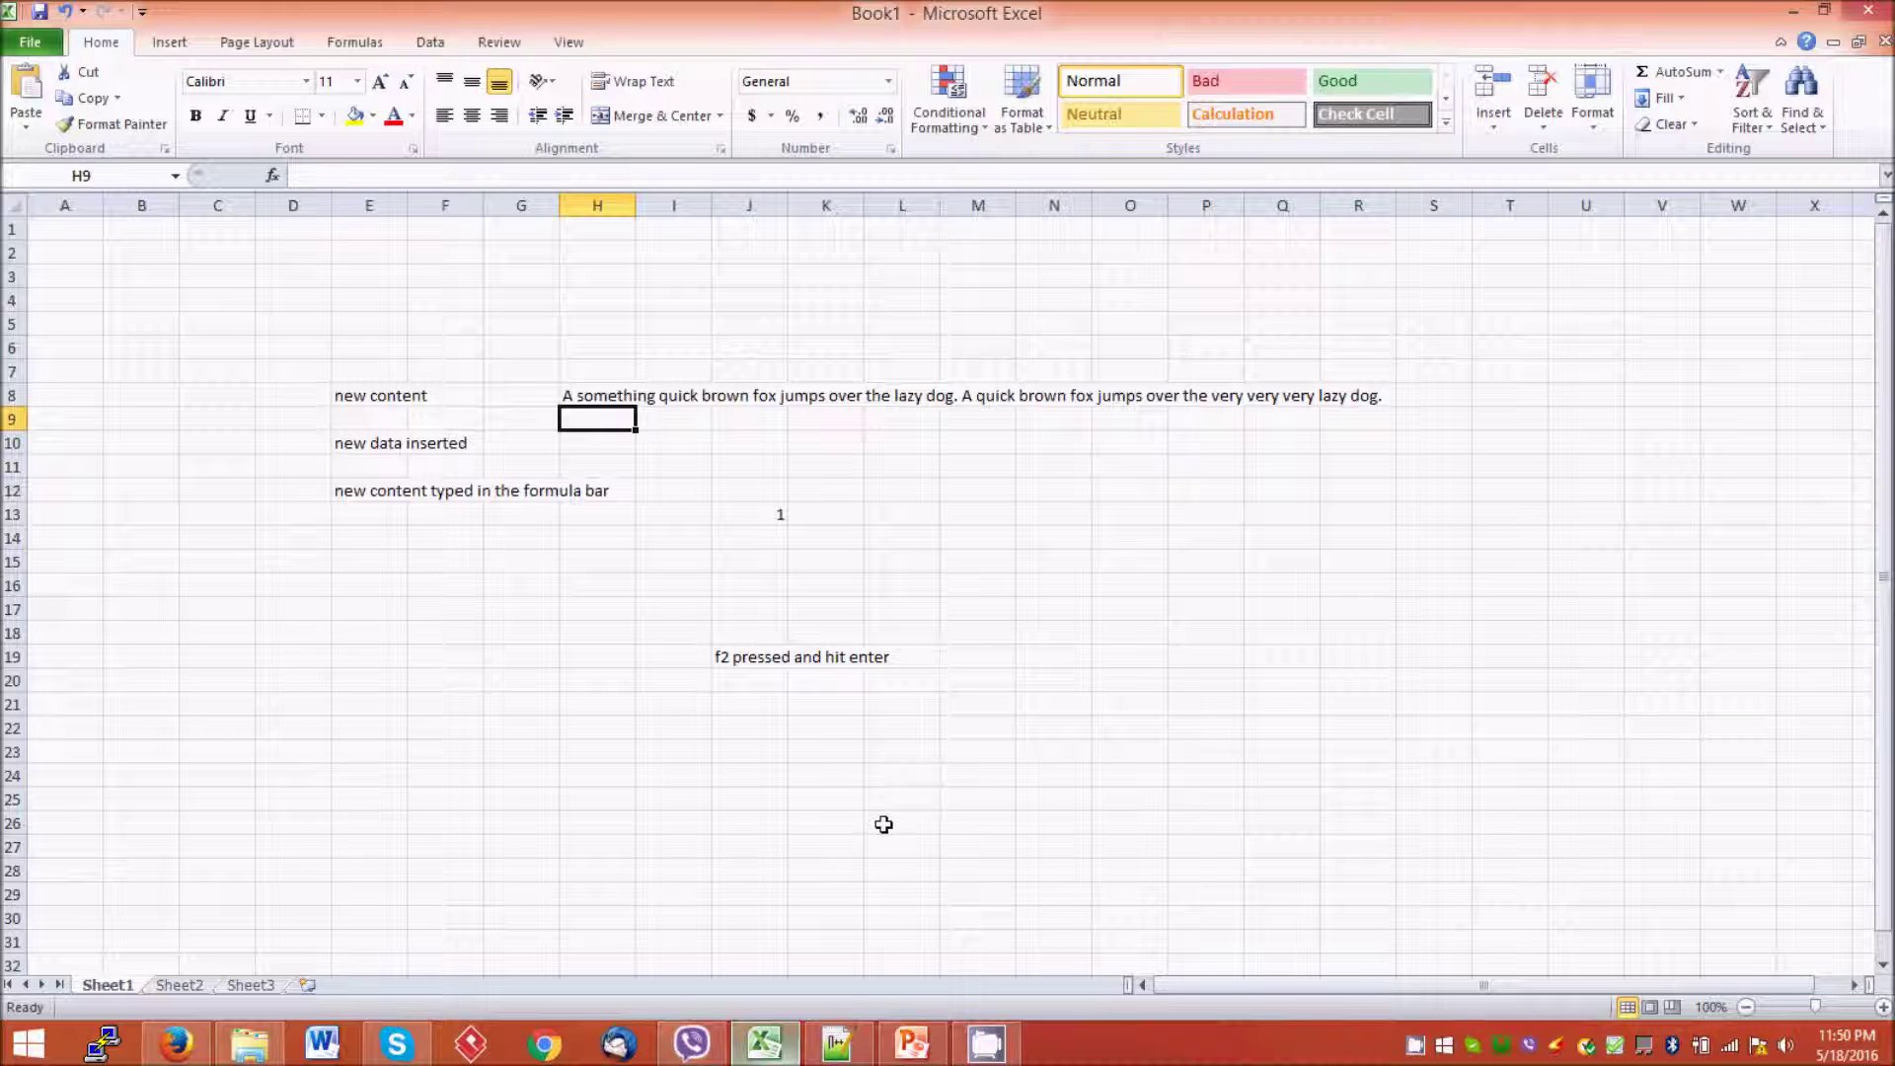
# Undo the last edit to cell H8 and select cell J13
pyautogui.click(64, 13)
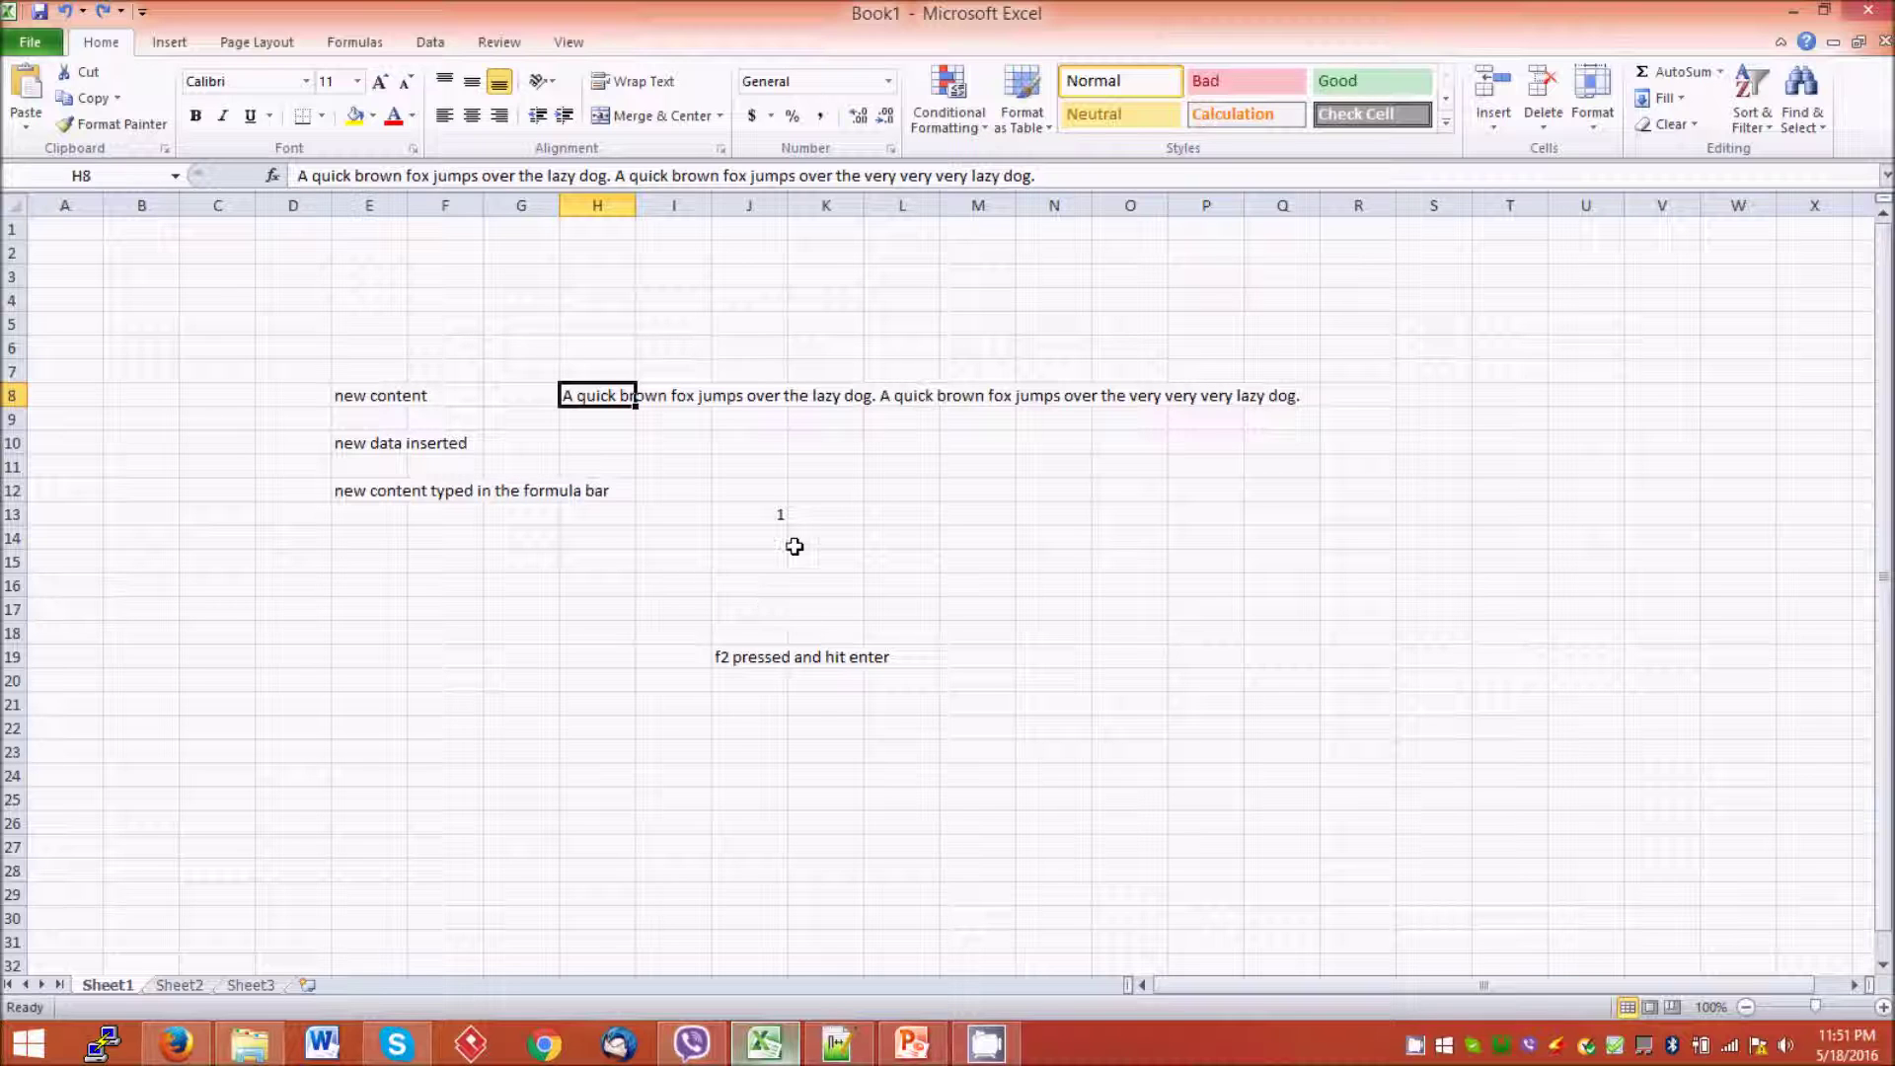
pyautogui.click(816, 510)
pyautogui.click(767, 516)
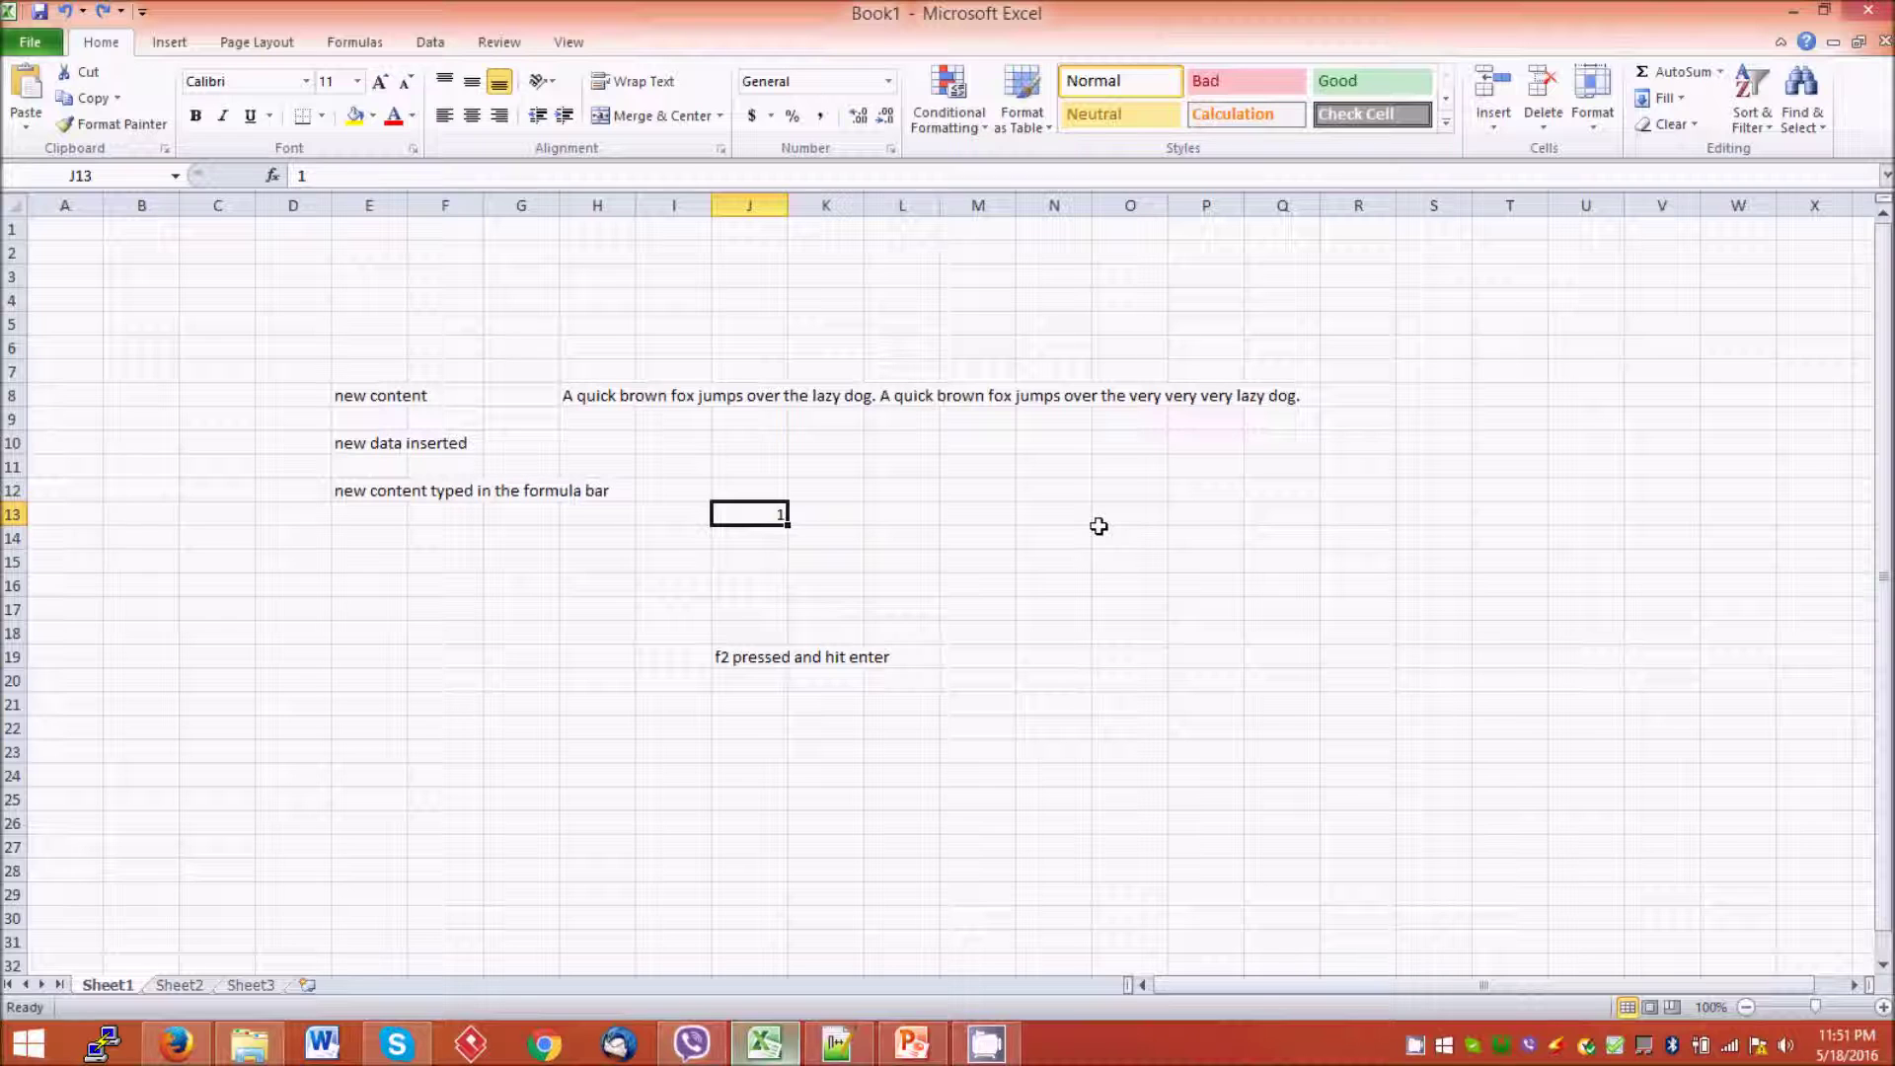
# Enter 2, 3 and 4 one after another in cell J13, each replacing the previous entry
pyautogui.write('2')
pyautogui.hotkey('ctrl', 'Return')
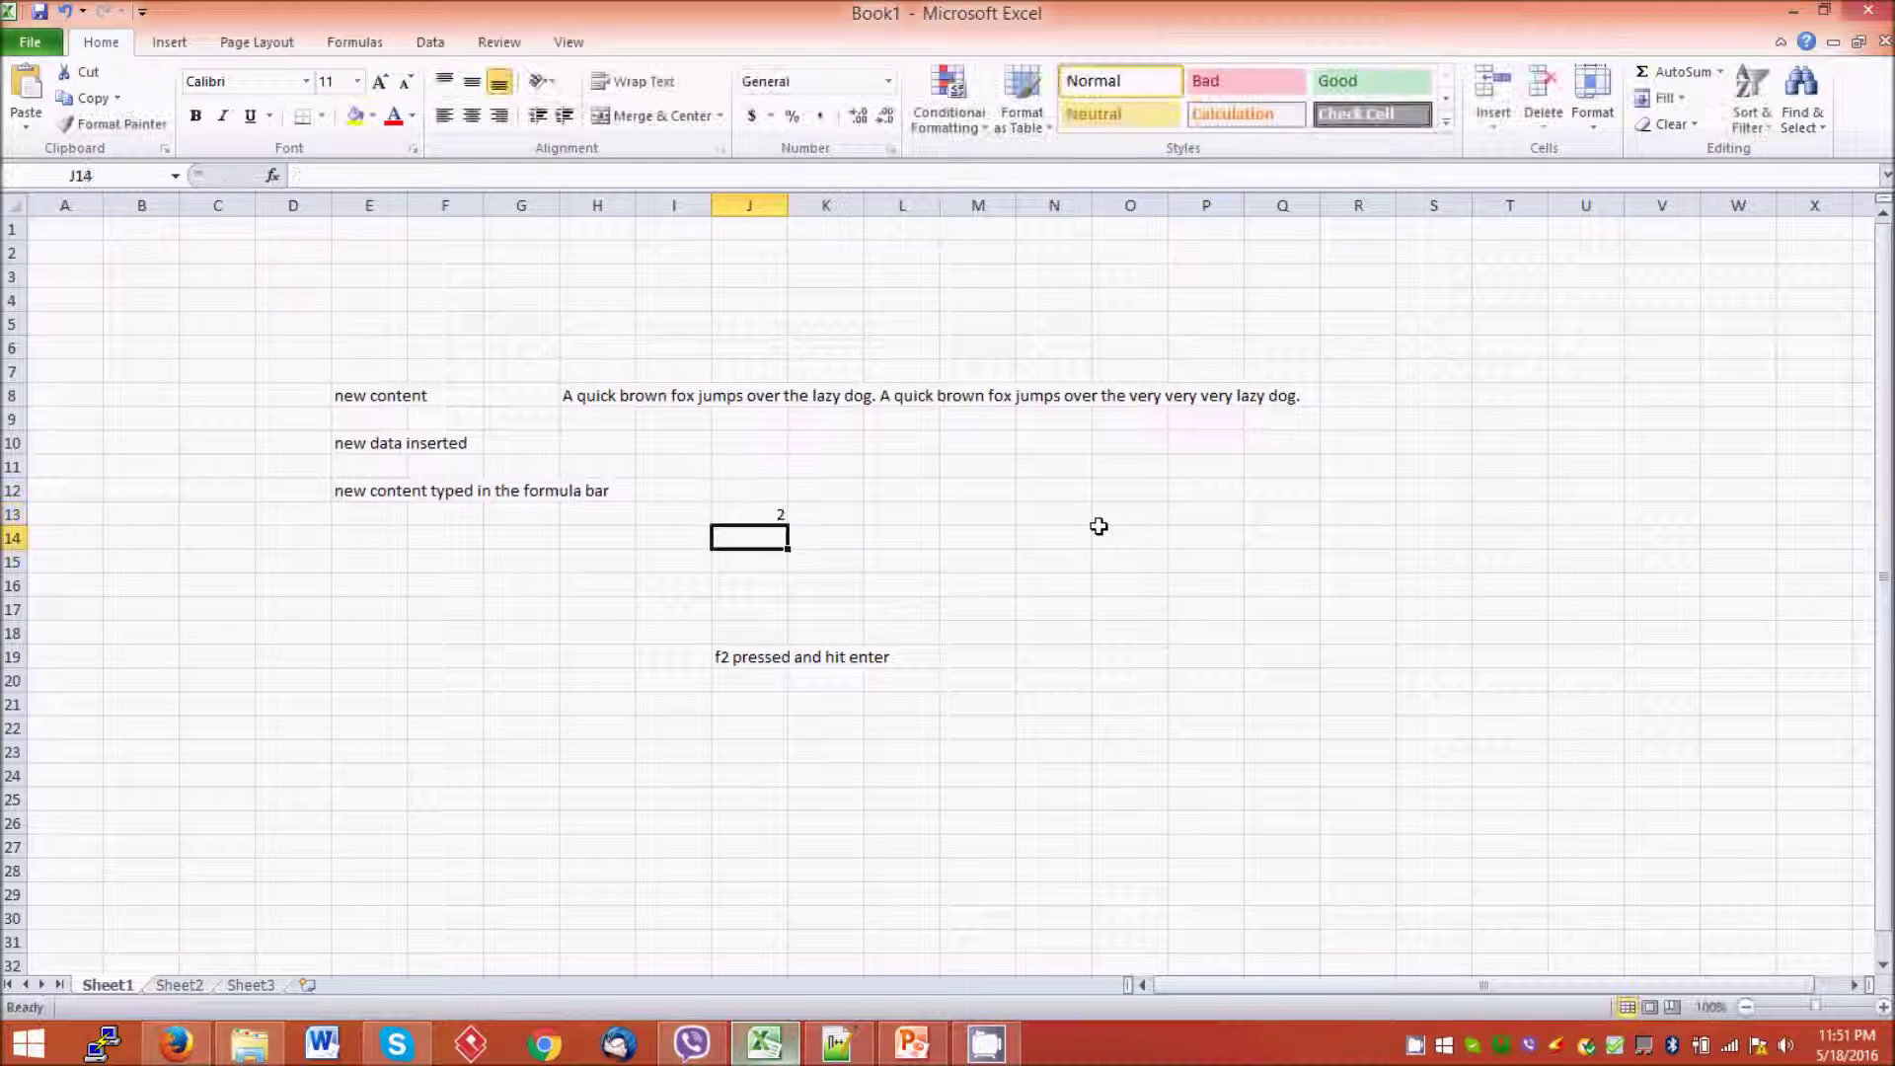
pyautogui.write('3')
pyautogui.hotkey('ctrl', 'Return')
pyautogui.write('4')
pyautogui.press('Return')
# Undo the last three entries in cell J13 at once from the undo history
pyautogui.click(85, 13)
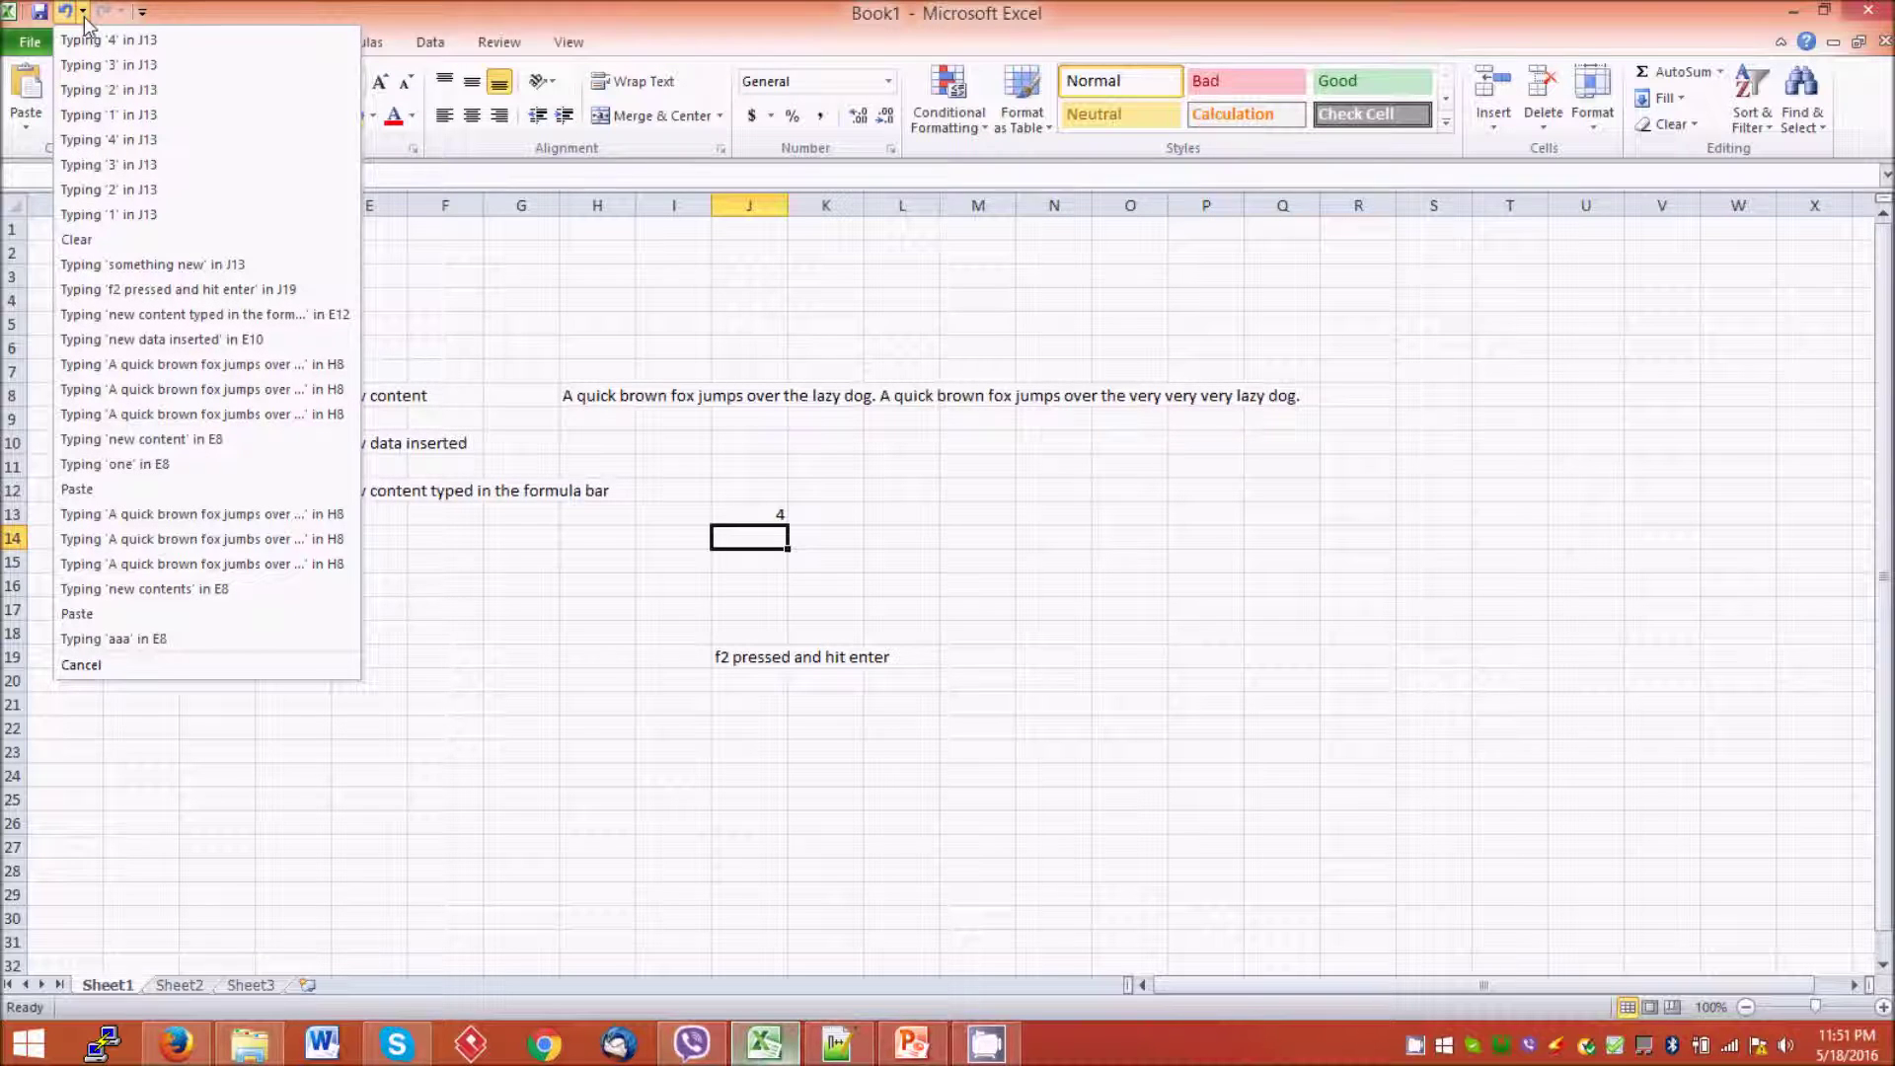
pyautogui.click(101, 91)
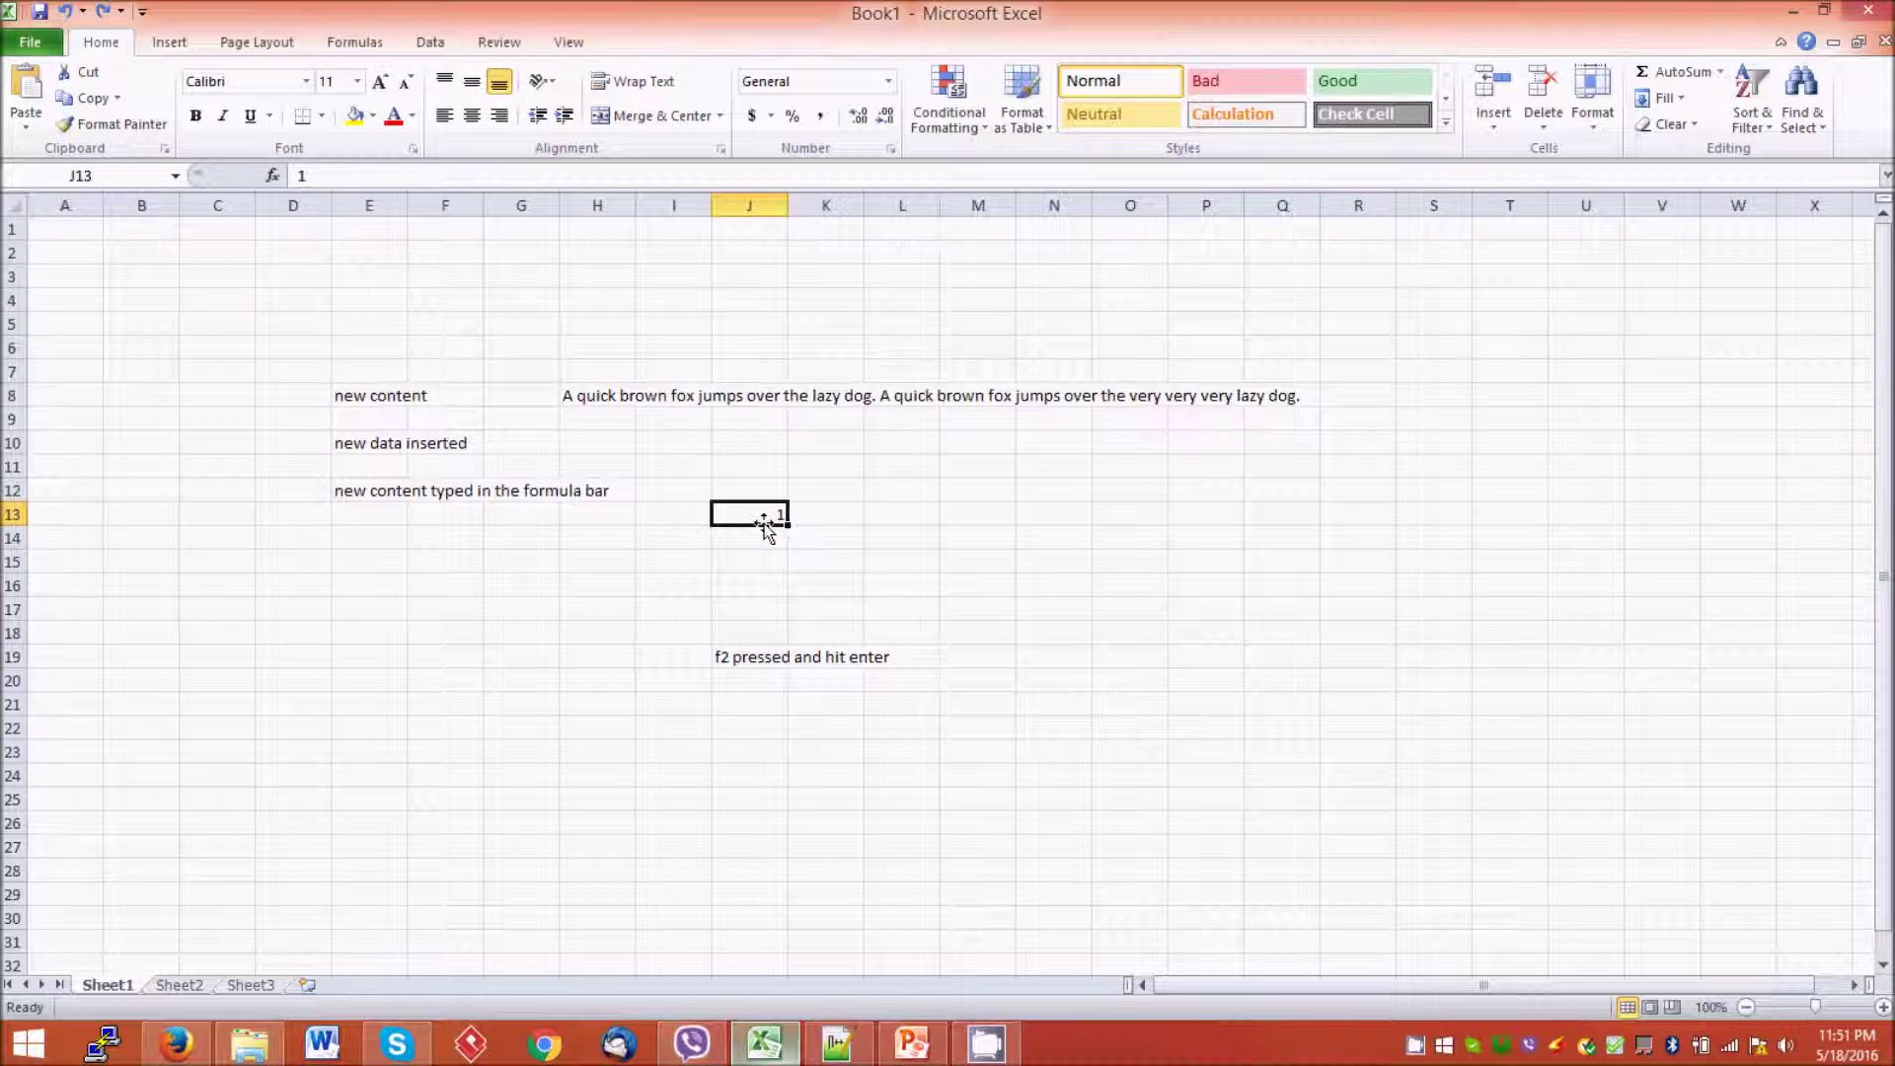
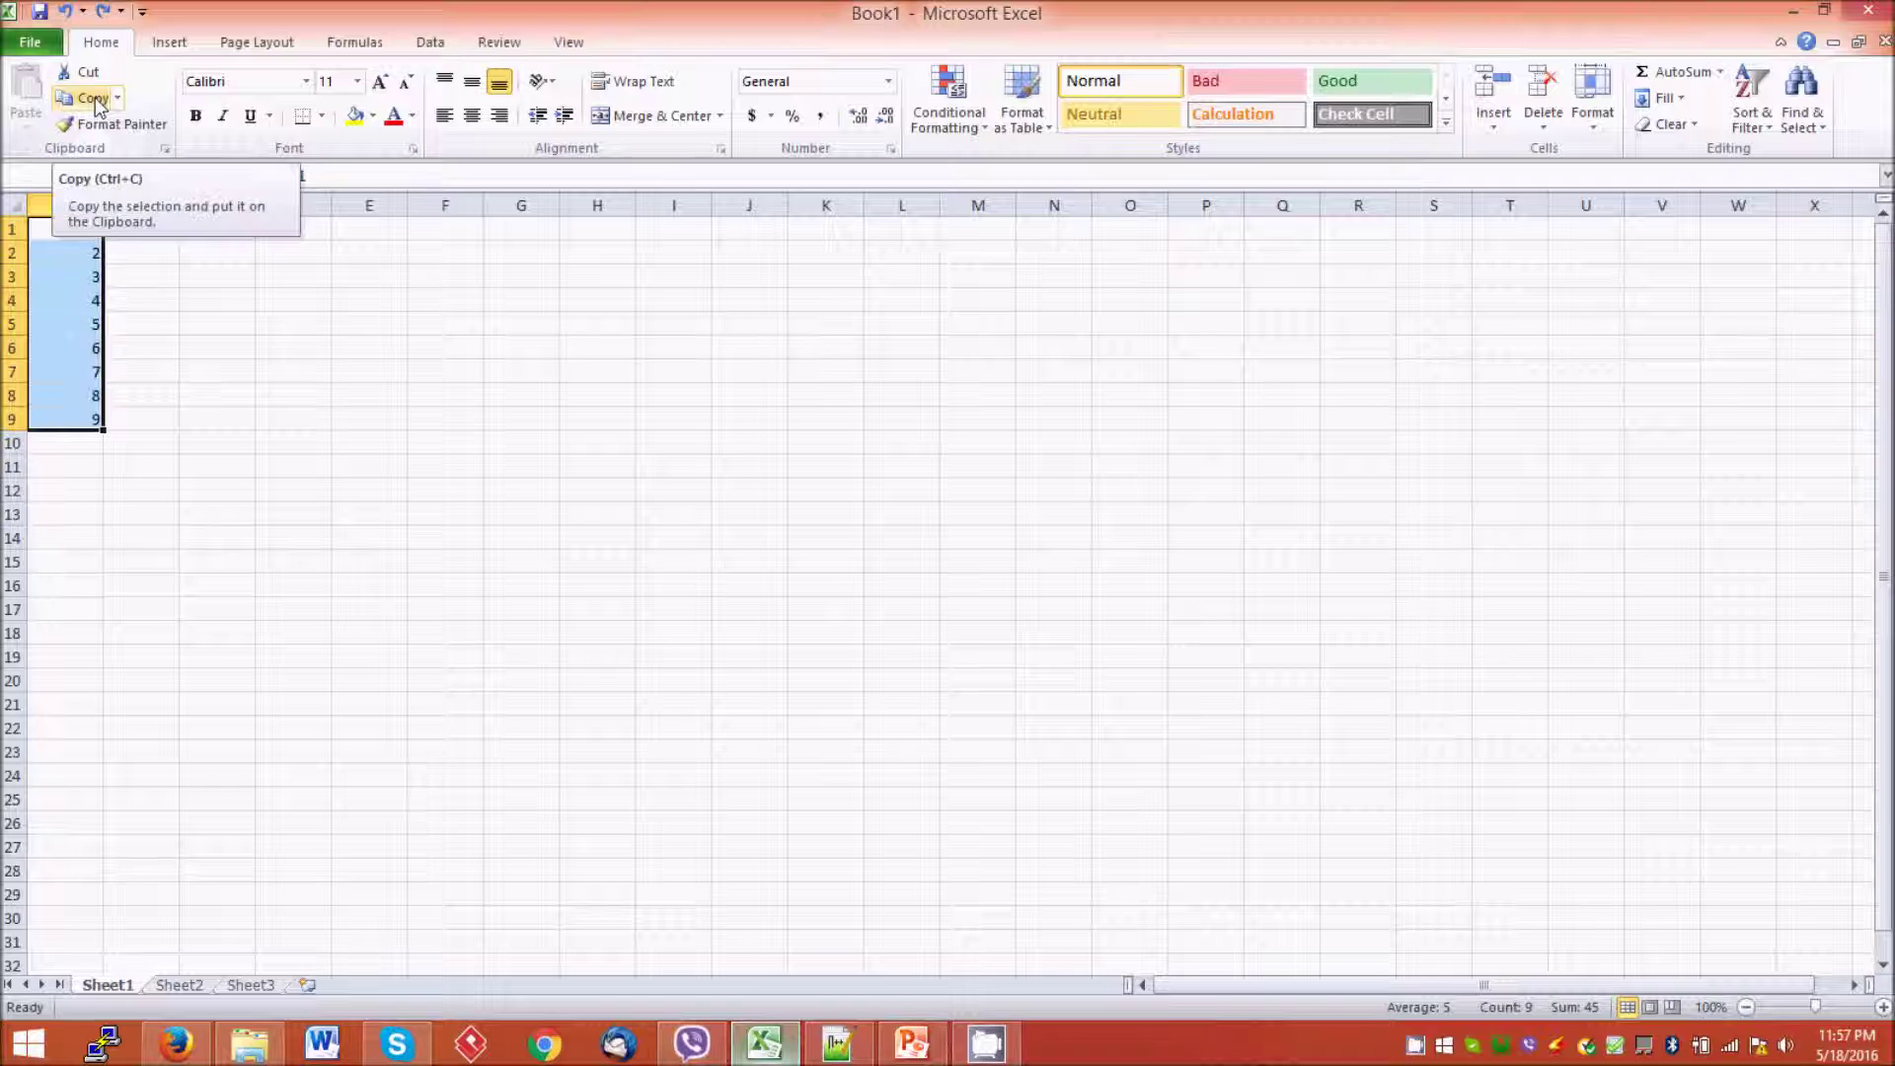
# Copy the numbers in A1:A9 and paste them into columns D and G, starting at D2 and G2
pyautogui.click(95, 97)
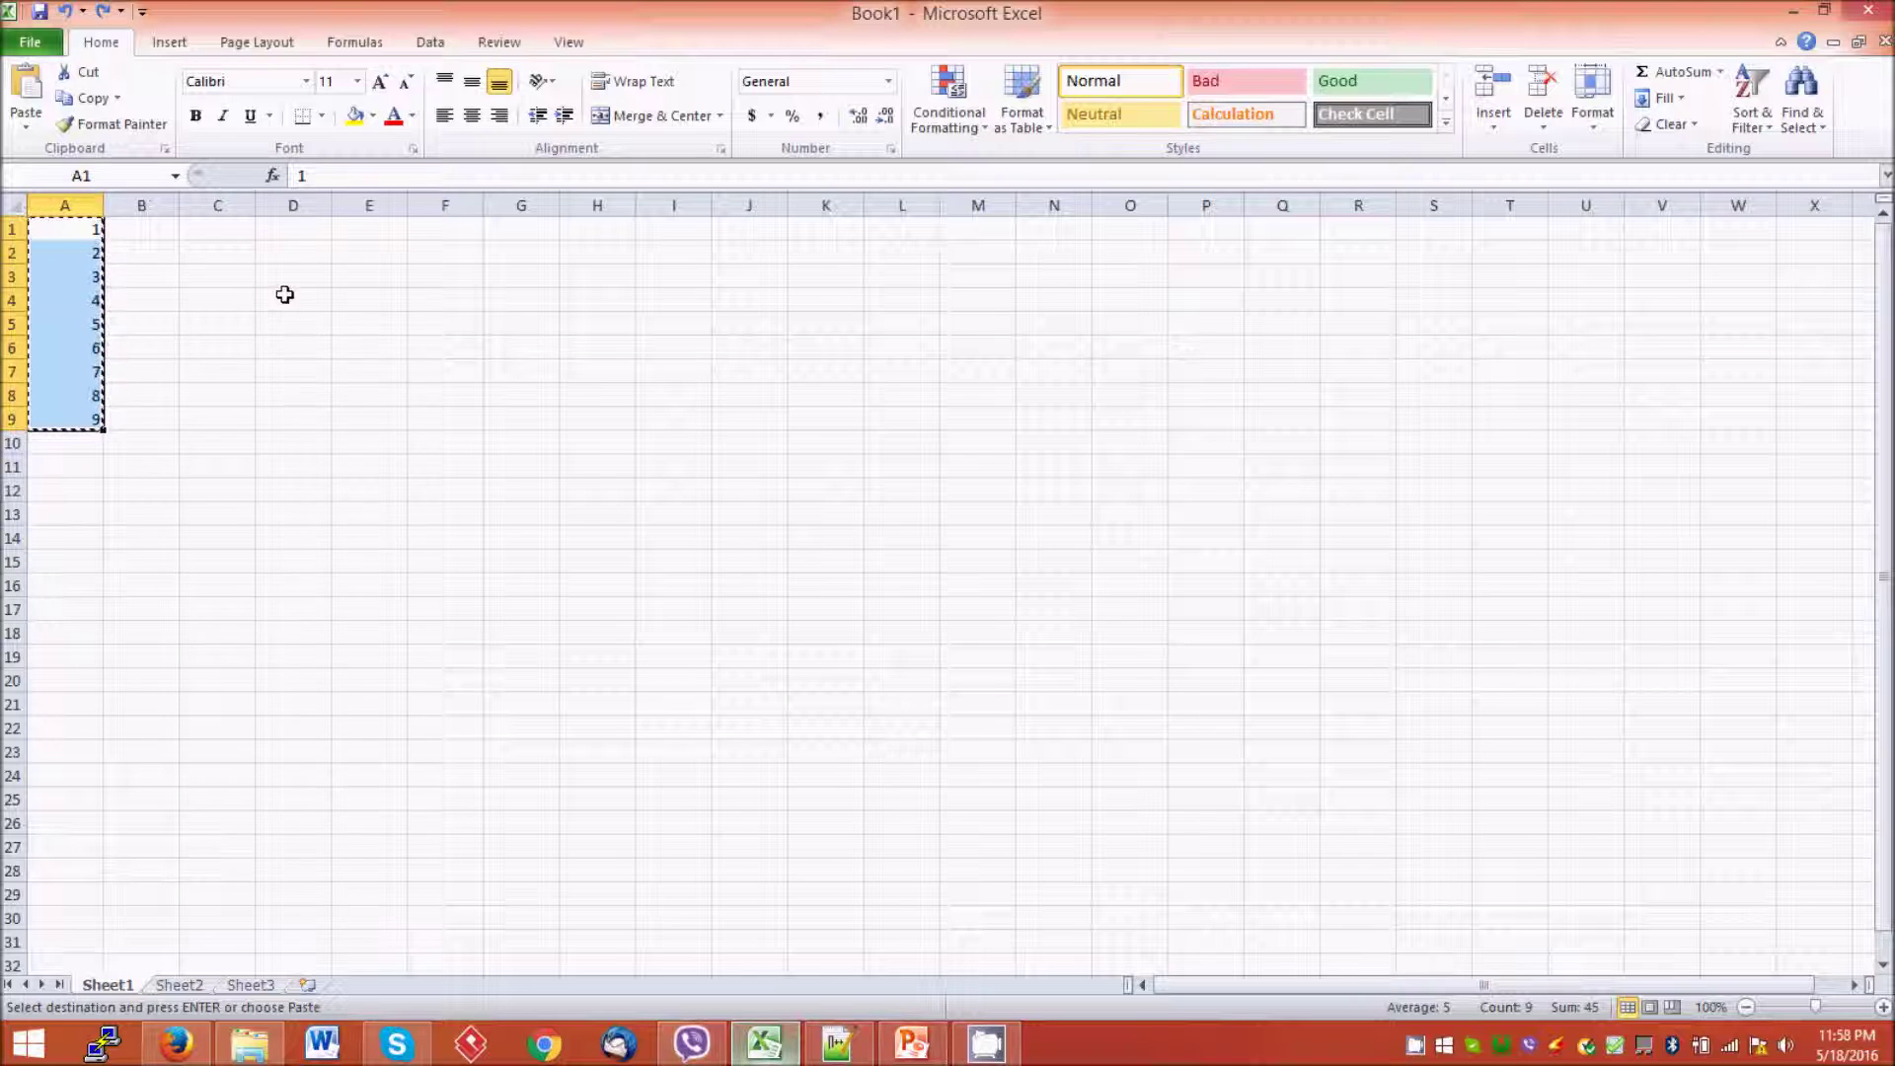
pyautogui.click(292, 254)
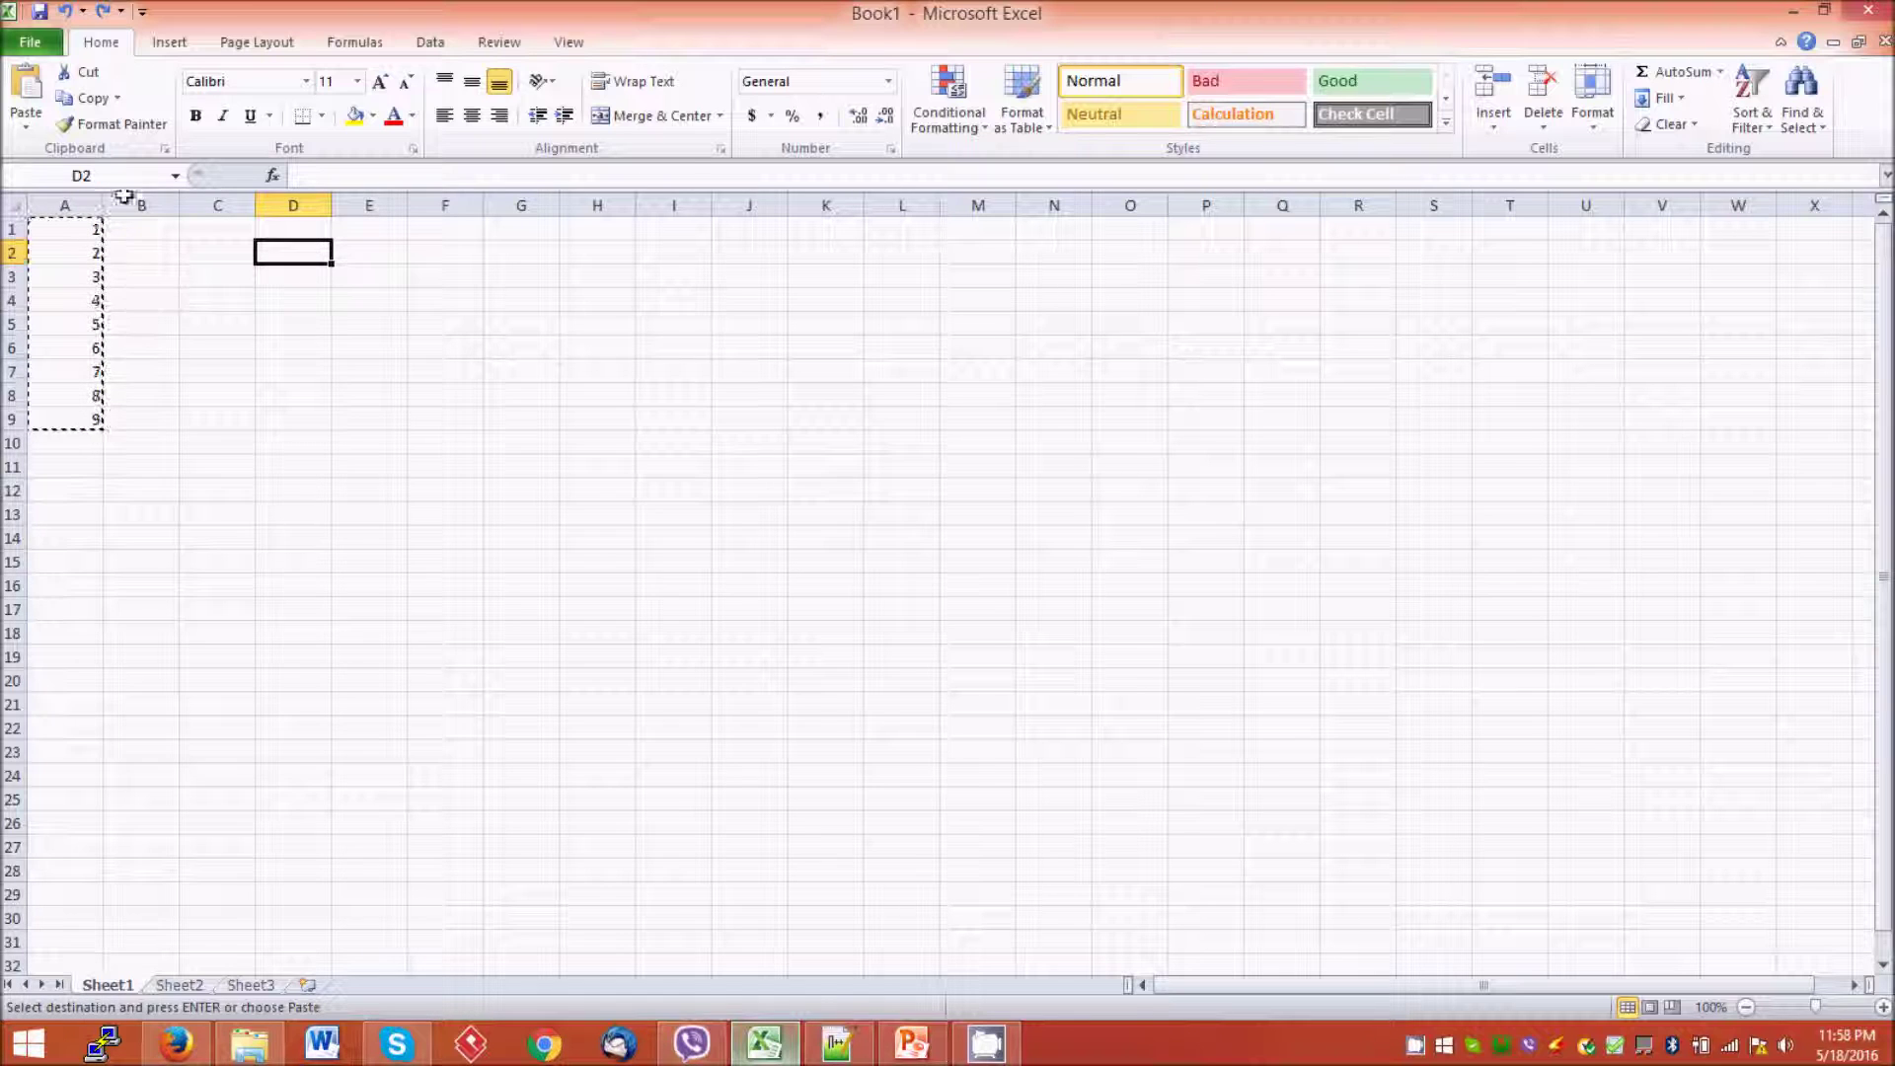
pyautogui.click(26, 96)
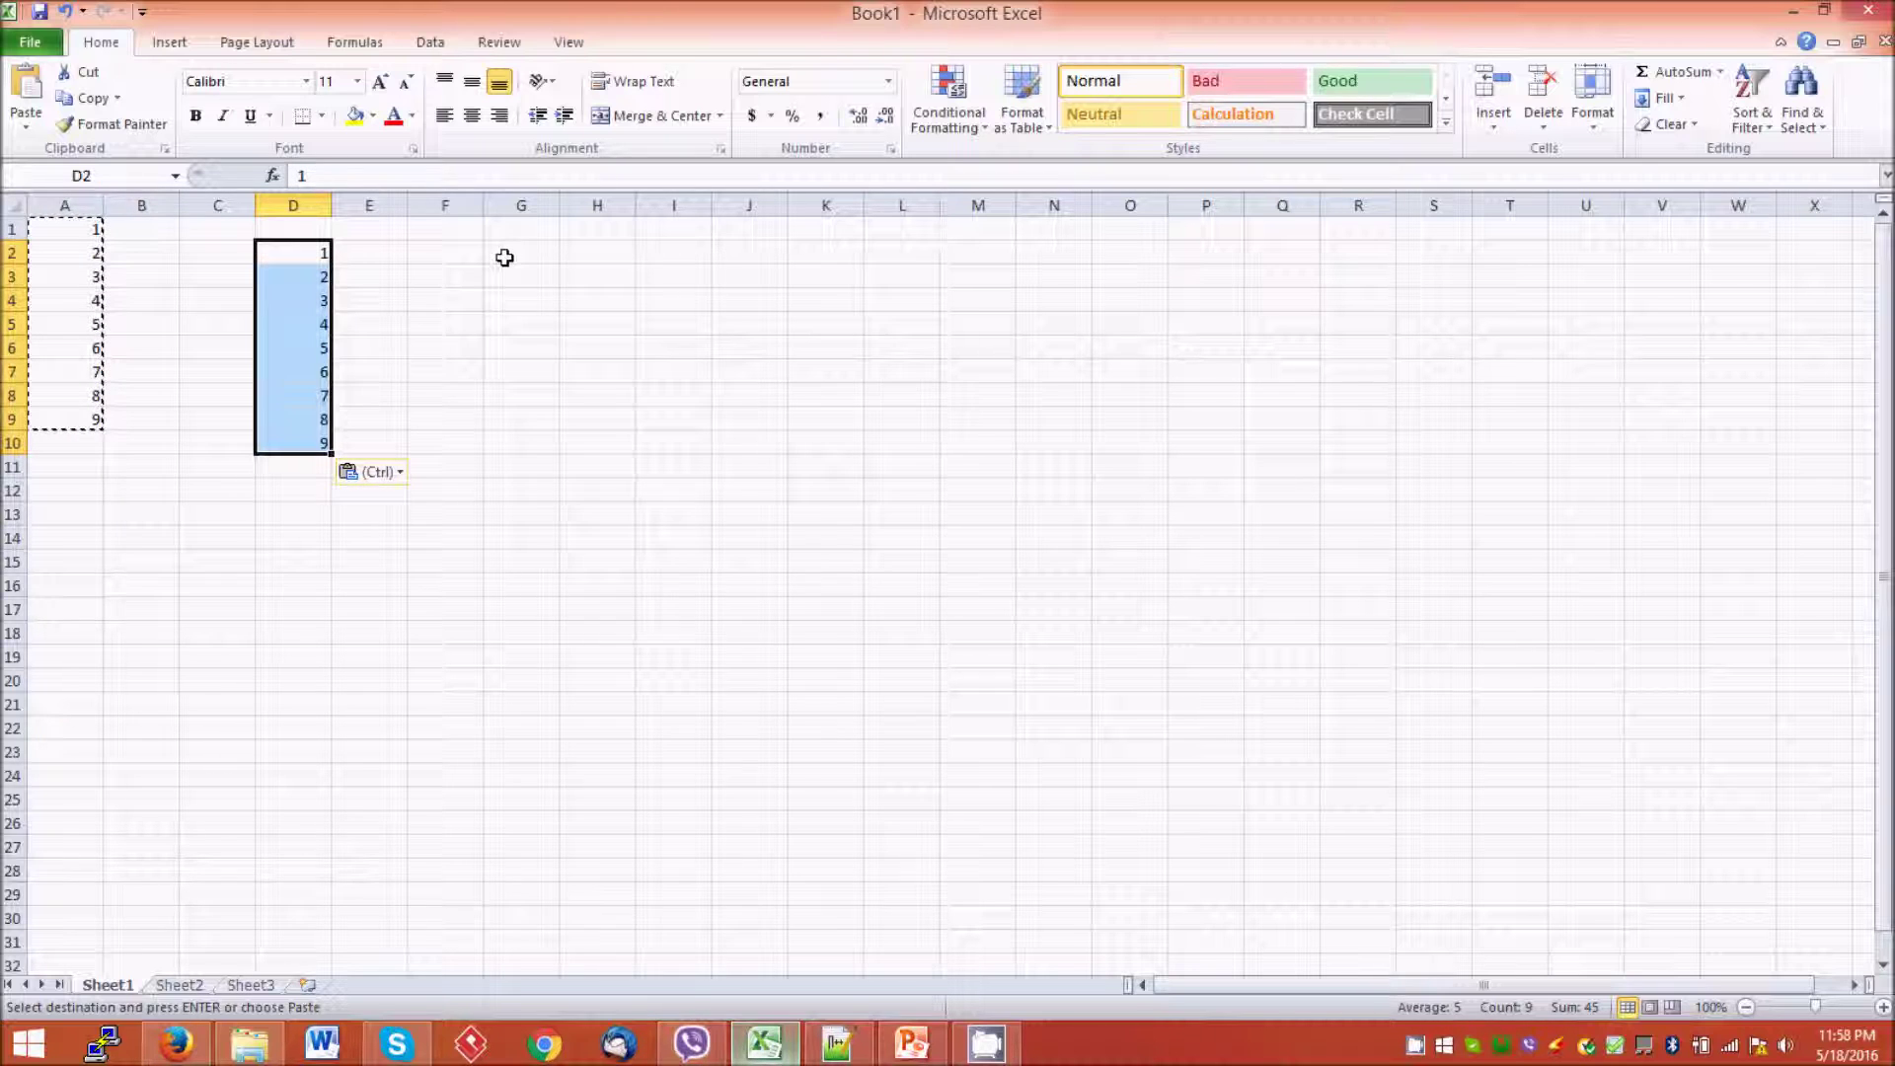
pyautogui.click(504, 256)
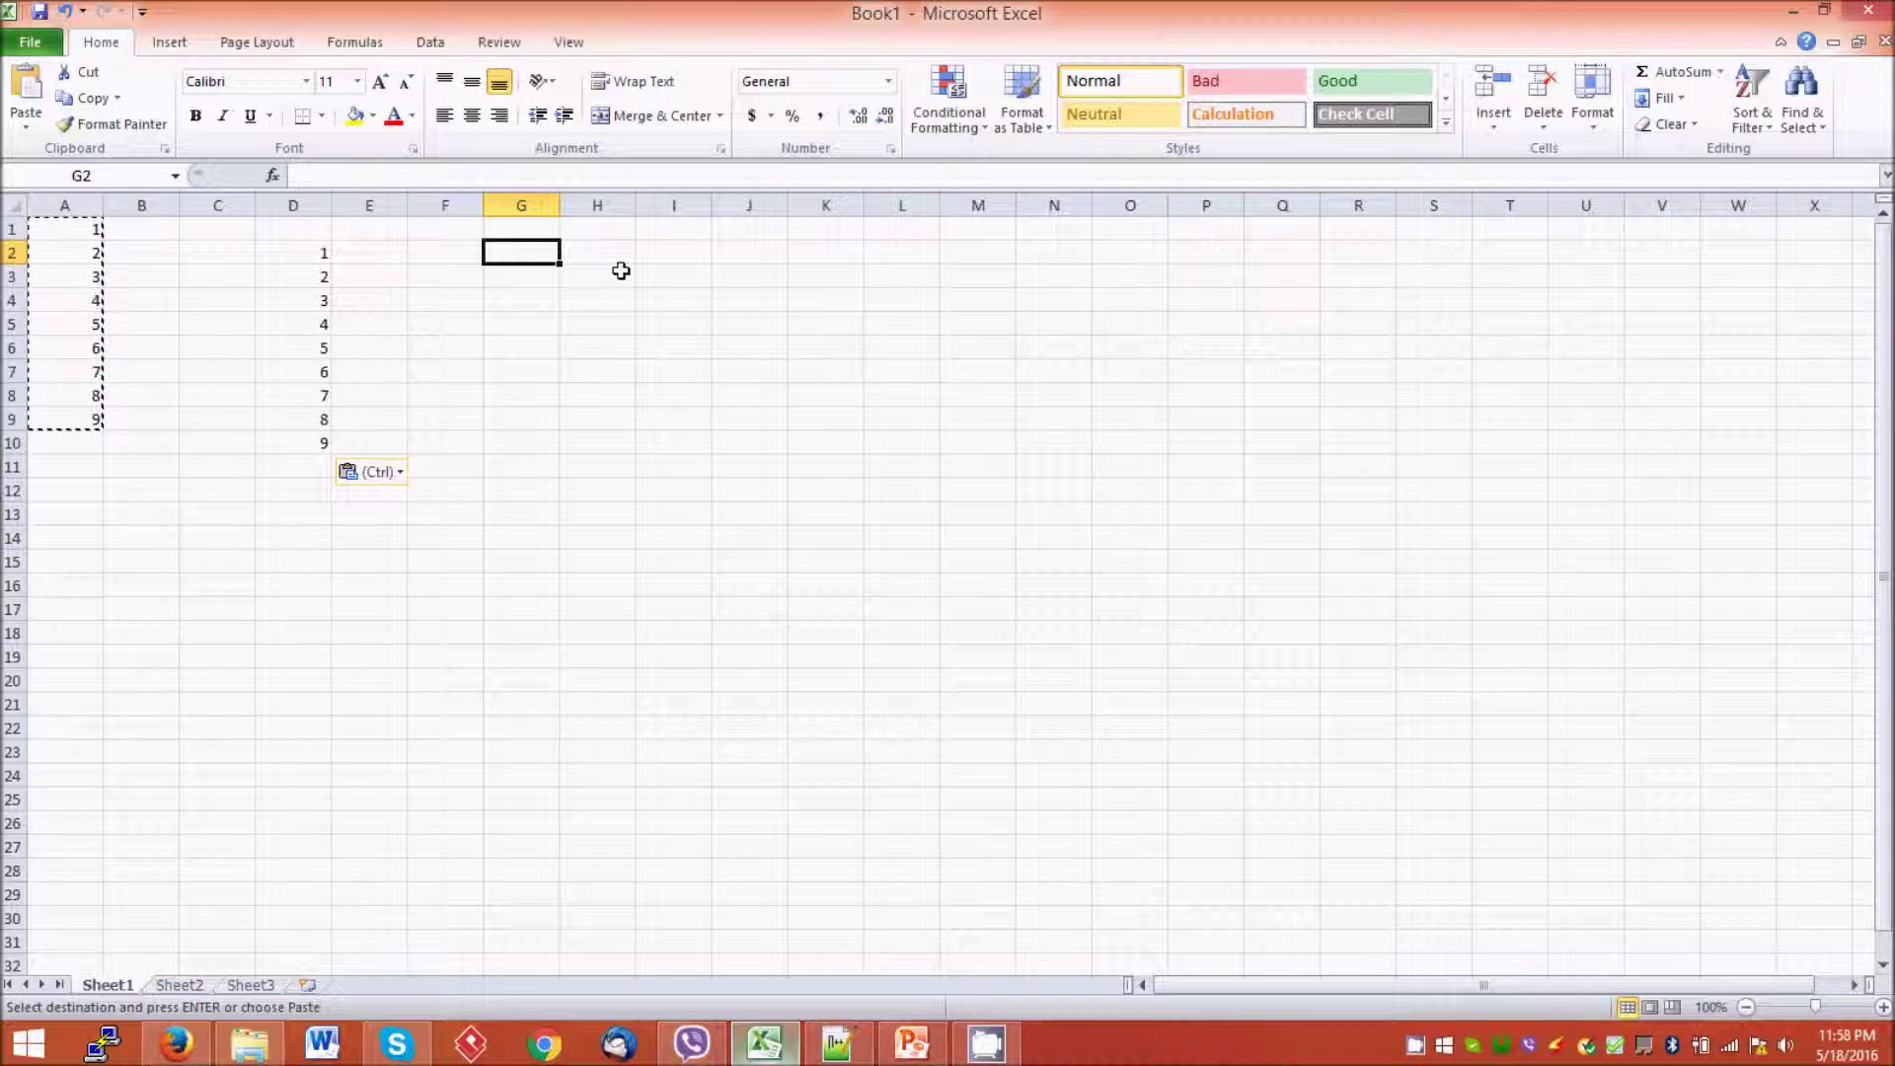
pyautogui.press('Return')
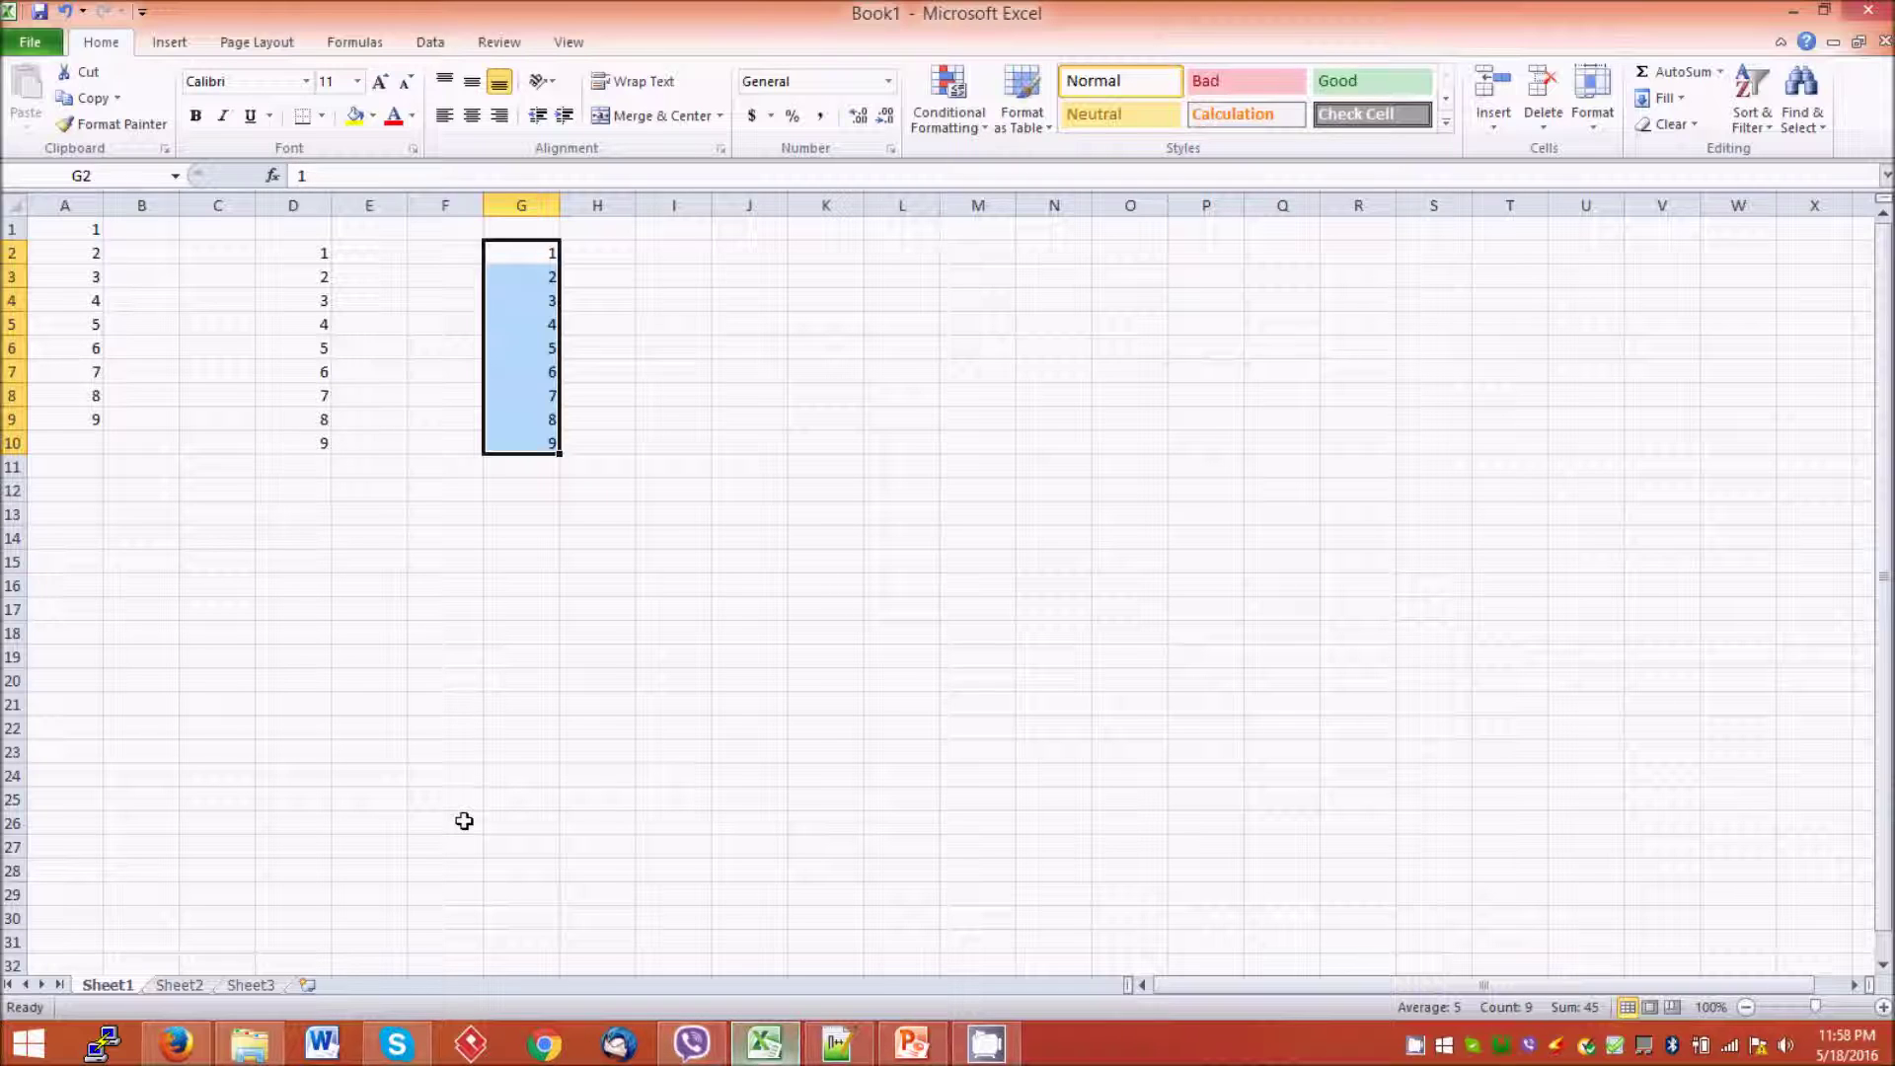
# Undo both pastes in columns D and G and clear the copy marquee around A1:A9
pyautogui.hotkey('ctrl', 'z')
pyautogui.hotkey('ctrl', 'z')
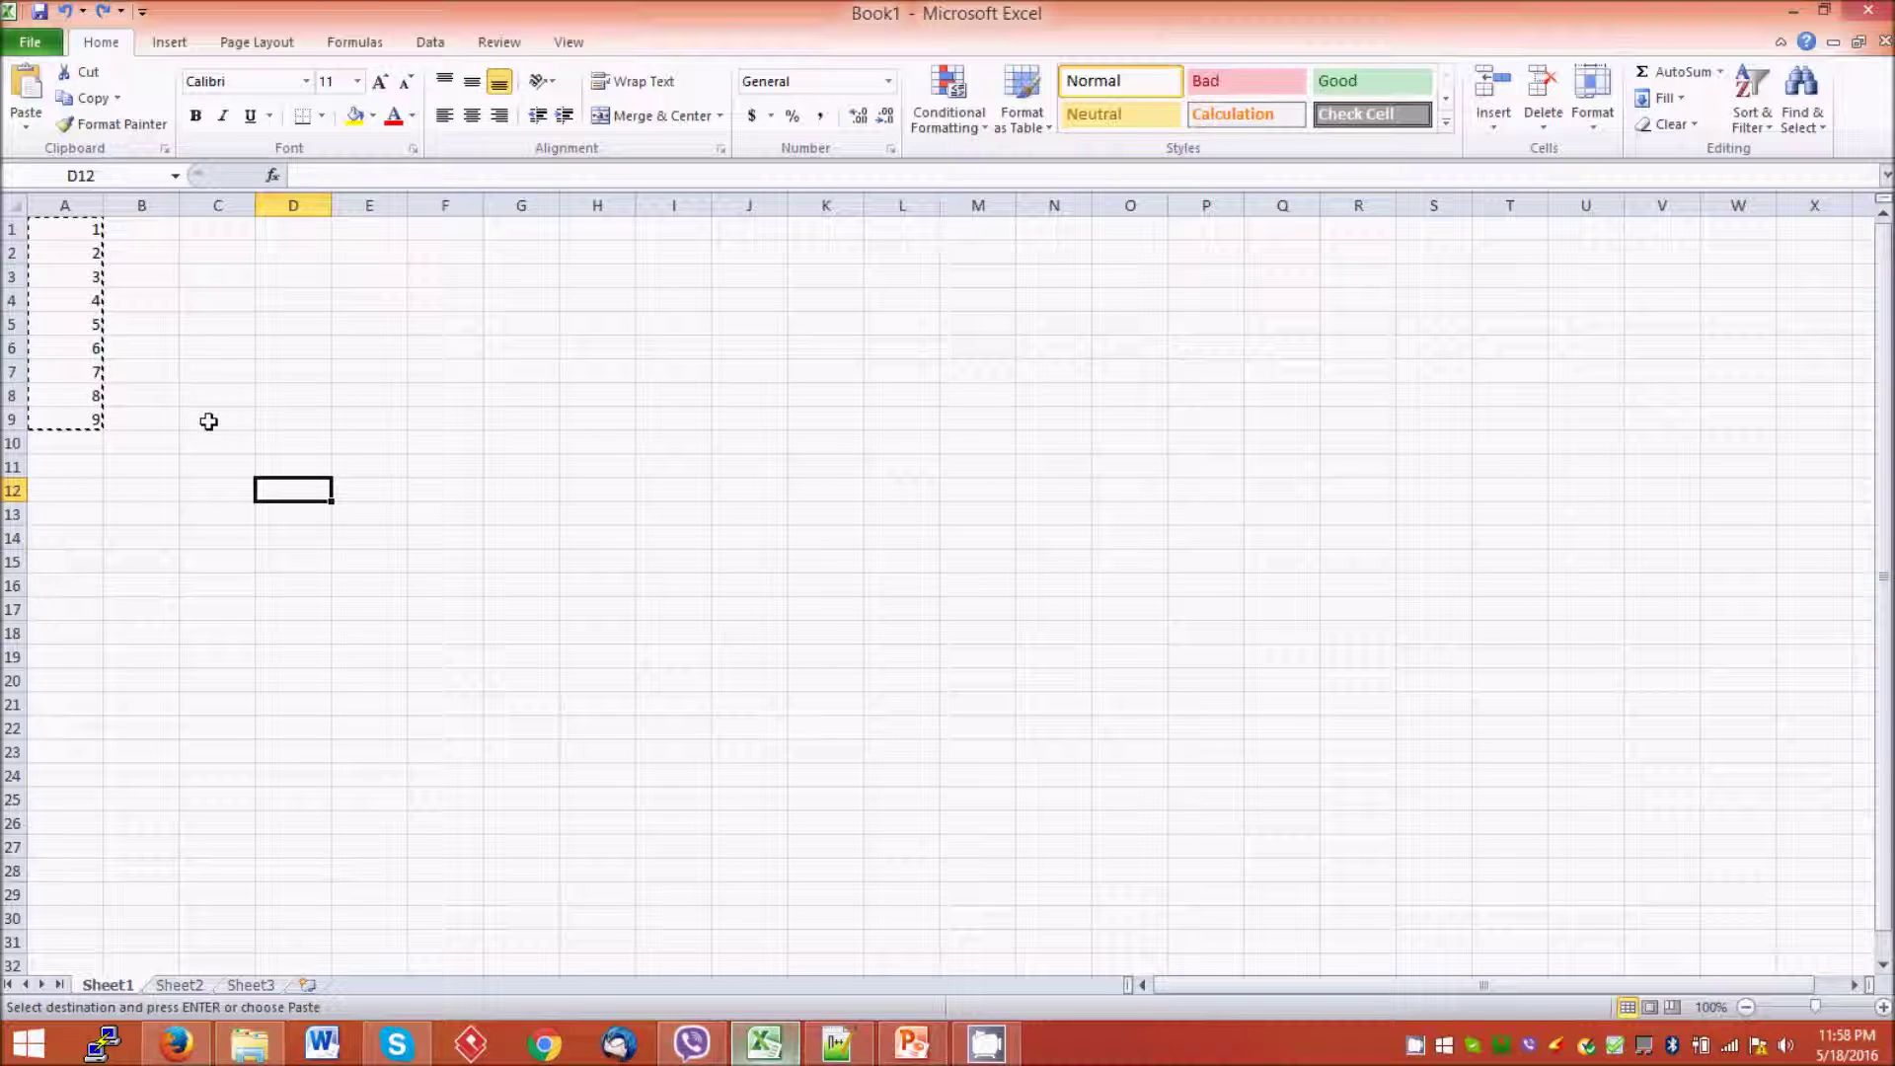
pyautogui.press('Escape')
# Move the numbers in A1:A9 to column D, starting at D1, by cutting and pasting
pyautogui.moveTo(54, 233); pyautogui.dragTo(89, 423)
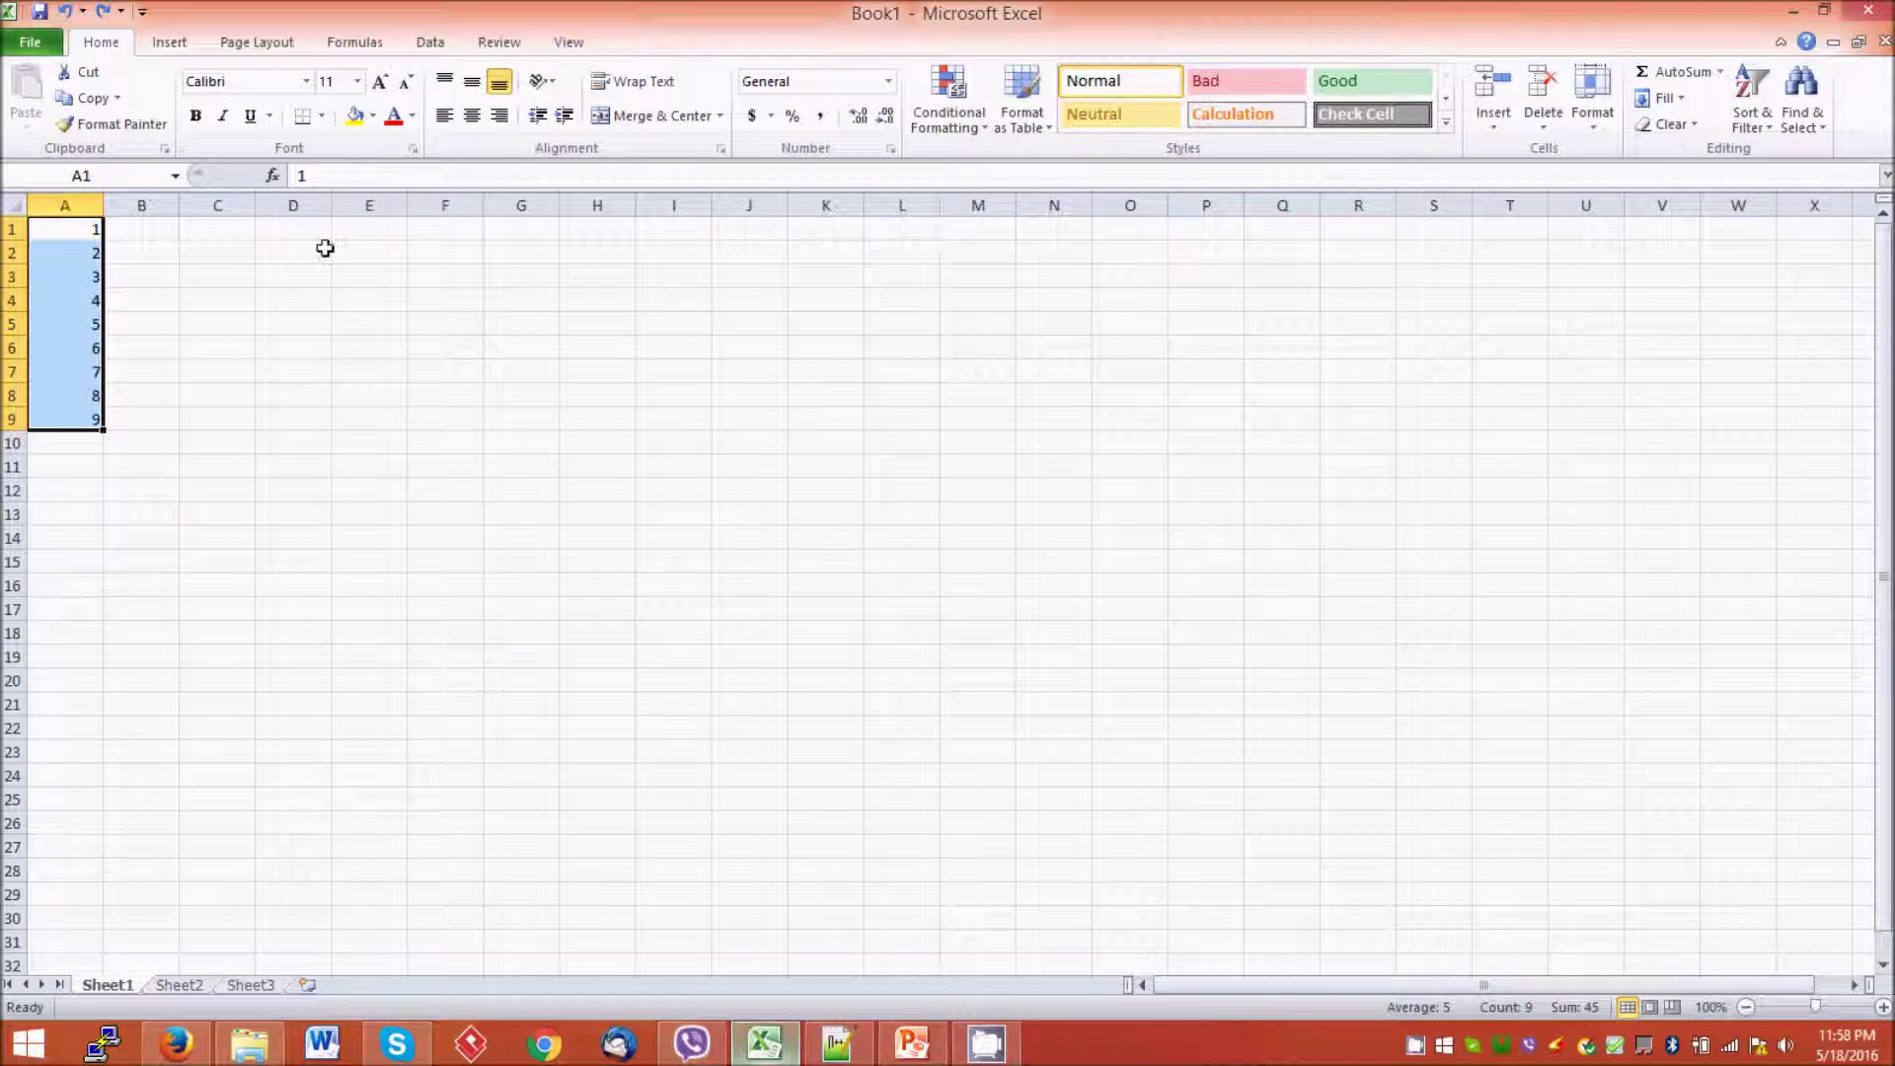
pyautogui.click(378, 223)
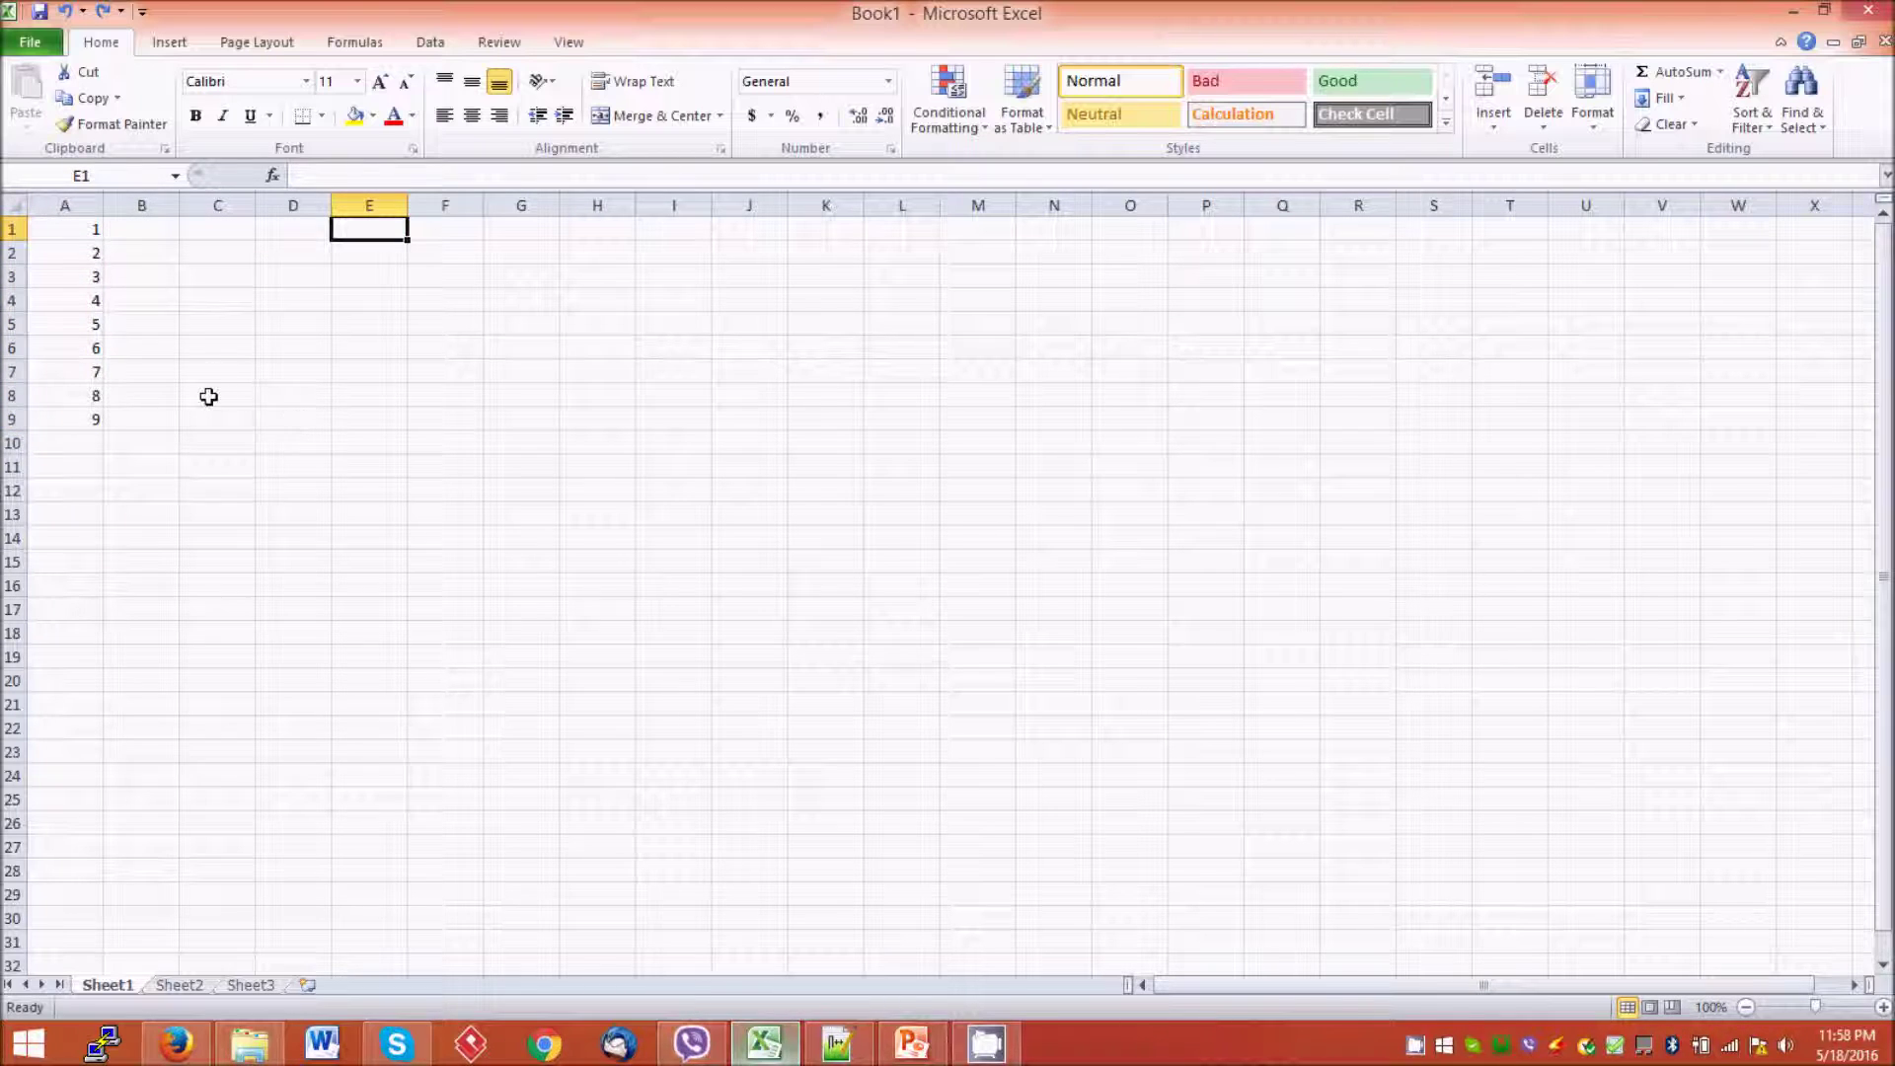
pyautogui.moveTo(80, 233); pyautogui.dragTo(83, 418)
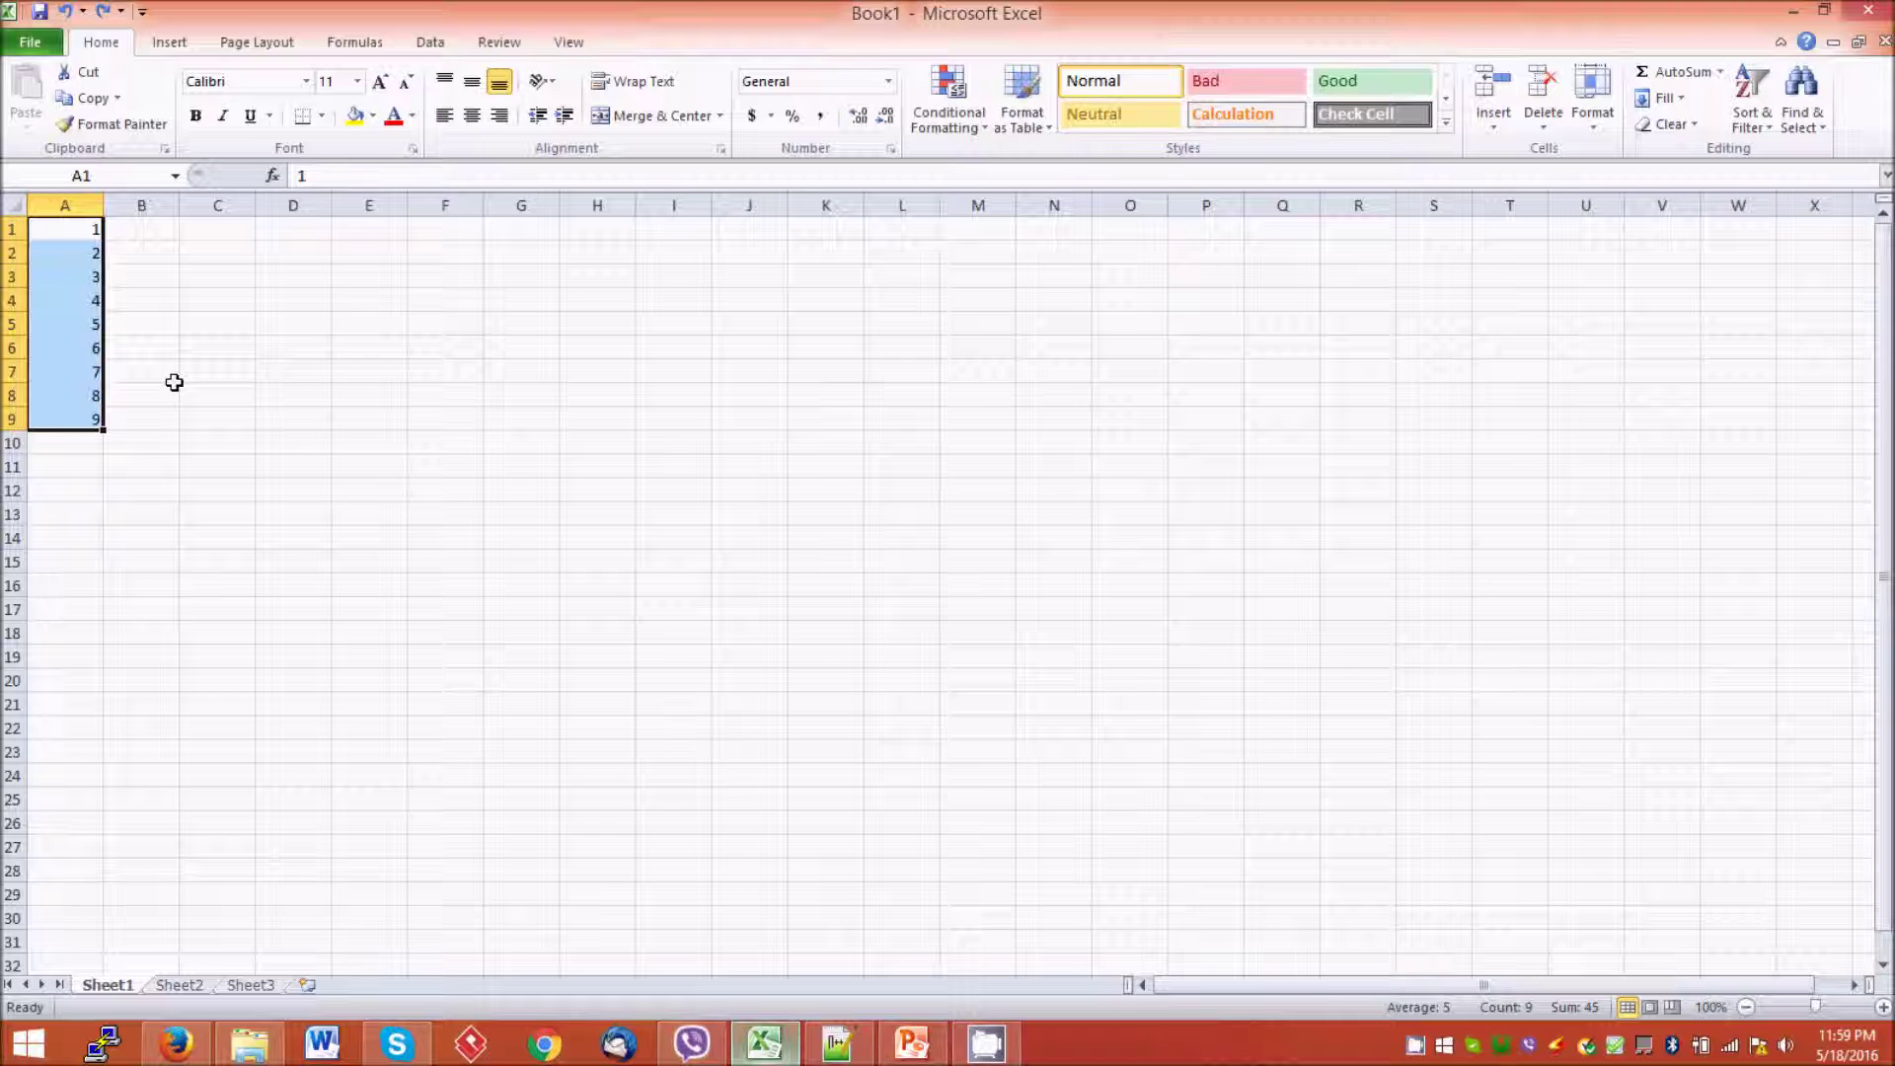
pyautogui.click(87, 75)
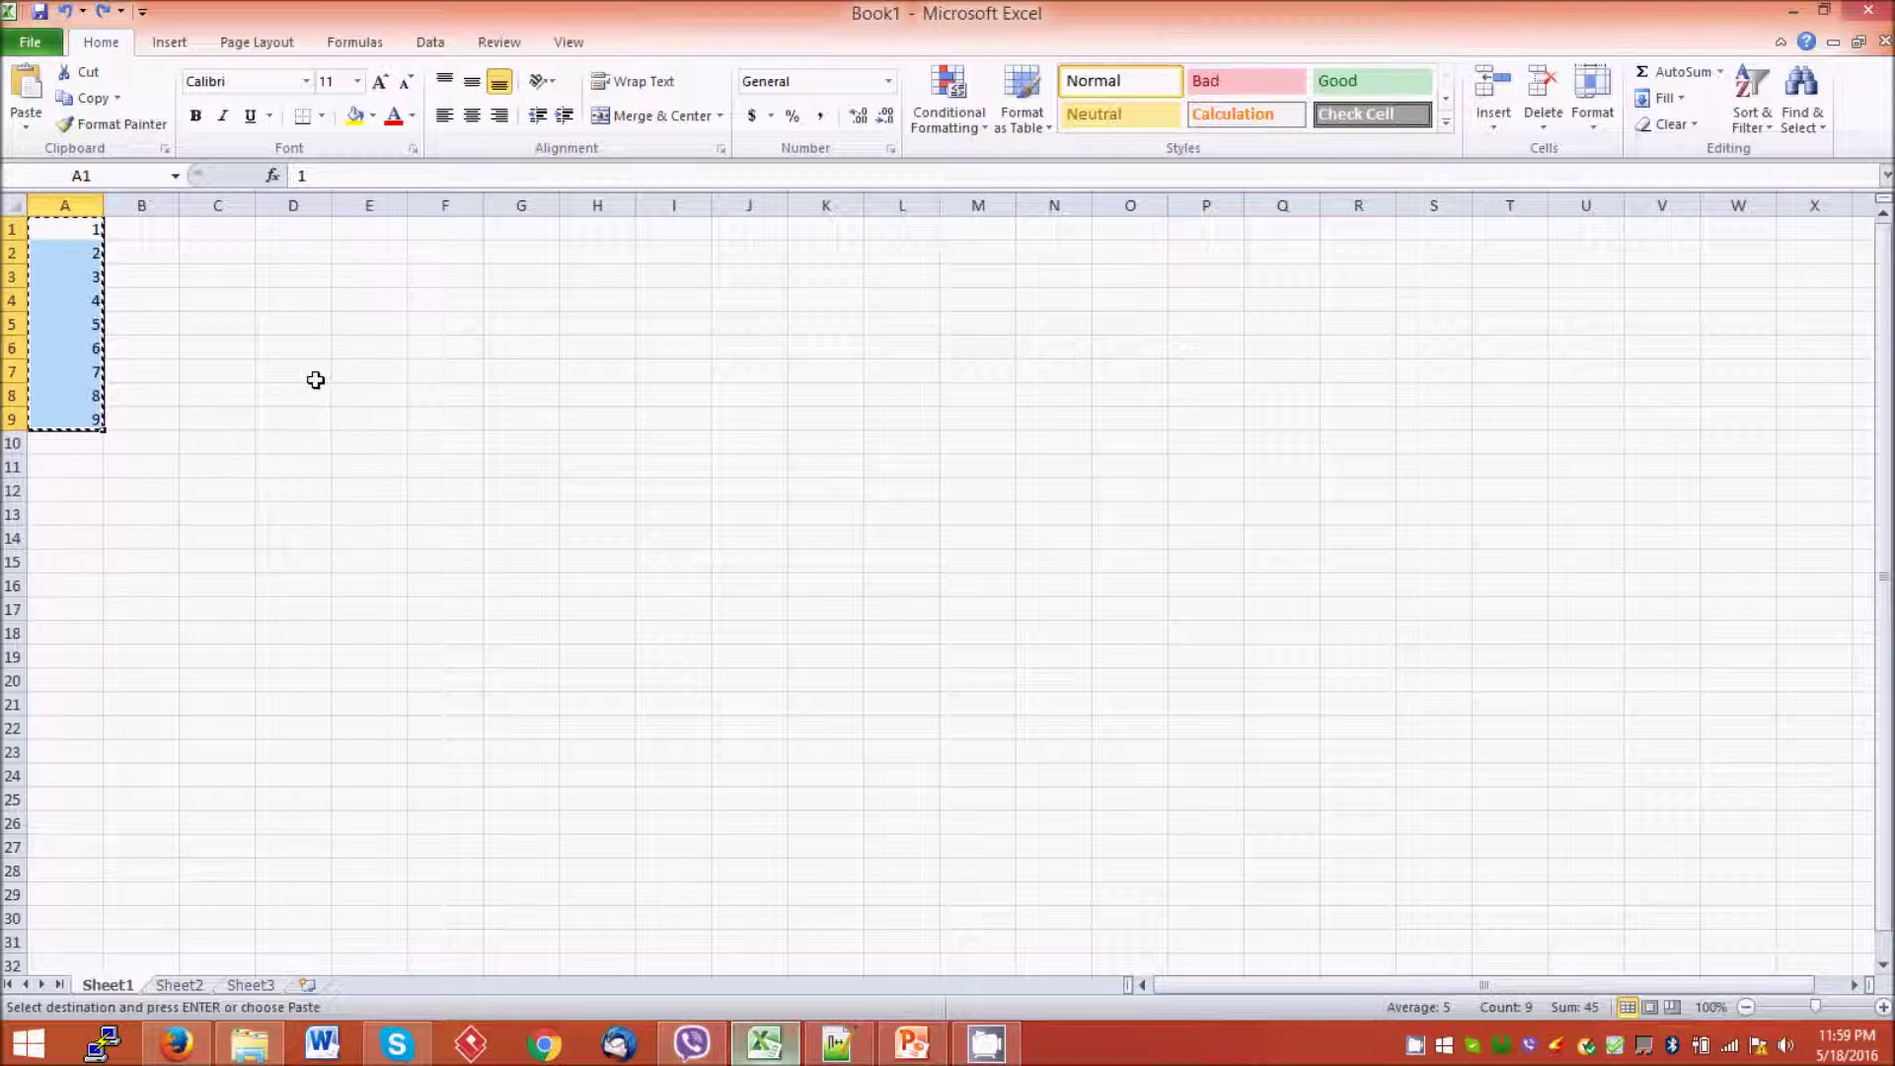
pyautogui.click(293, 229)
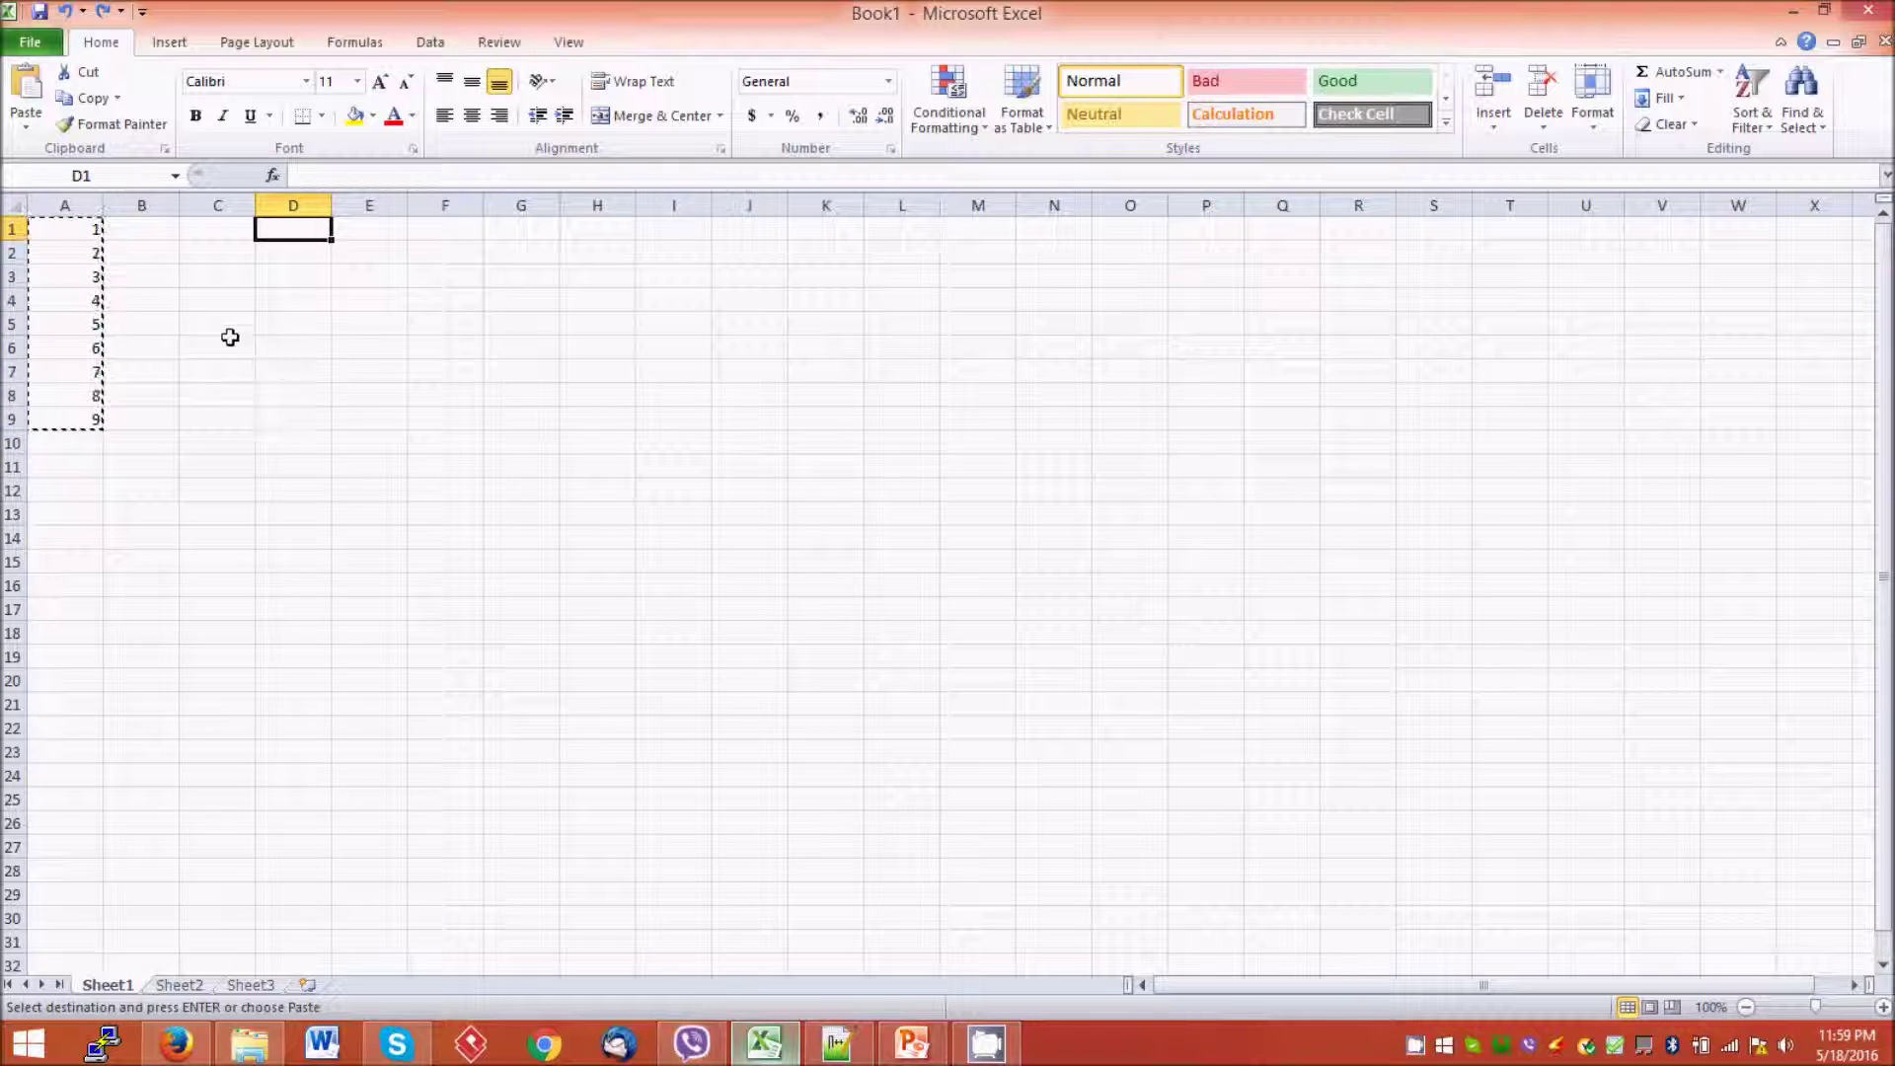
pyautogui.click(34, 102)
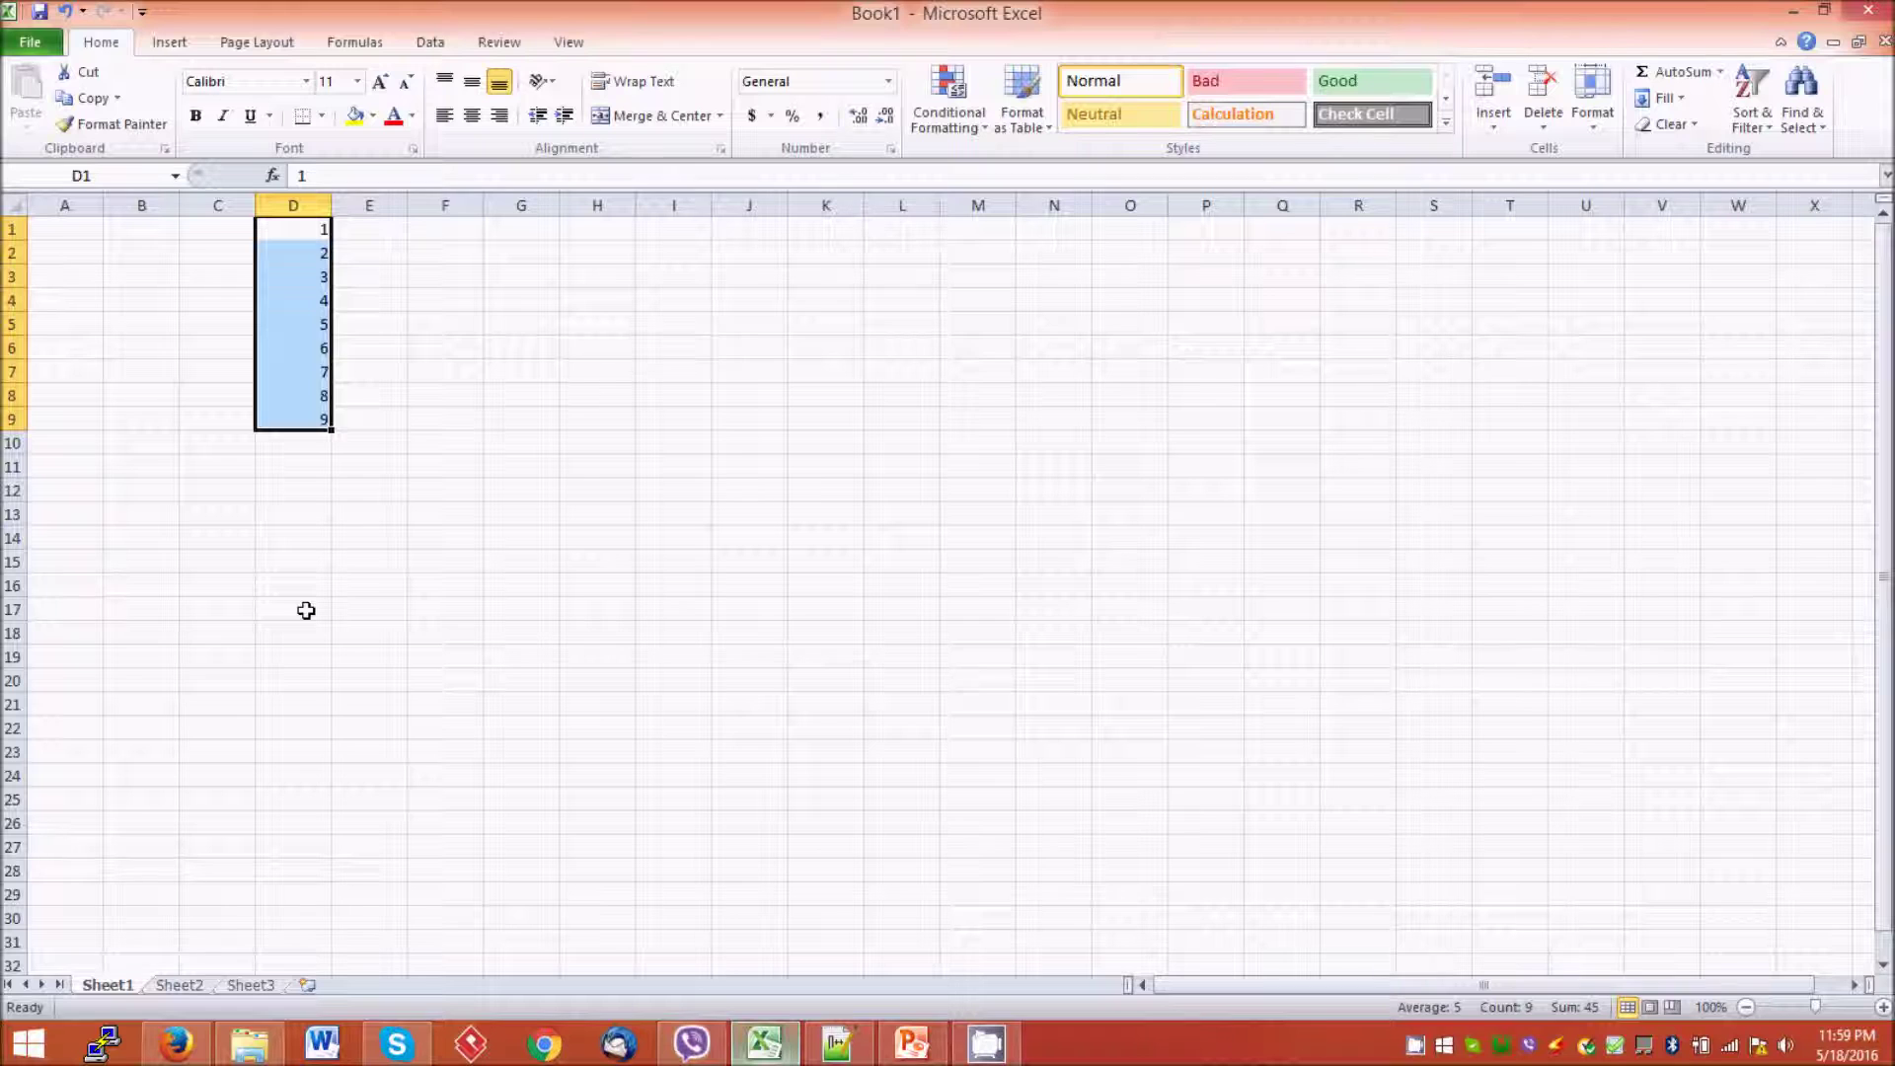
# Undo the move to column D and paste the cut numbers from A1:A9 at D1 again
pyautogui.hotkey('ctrl', 'z')
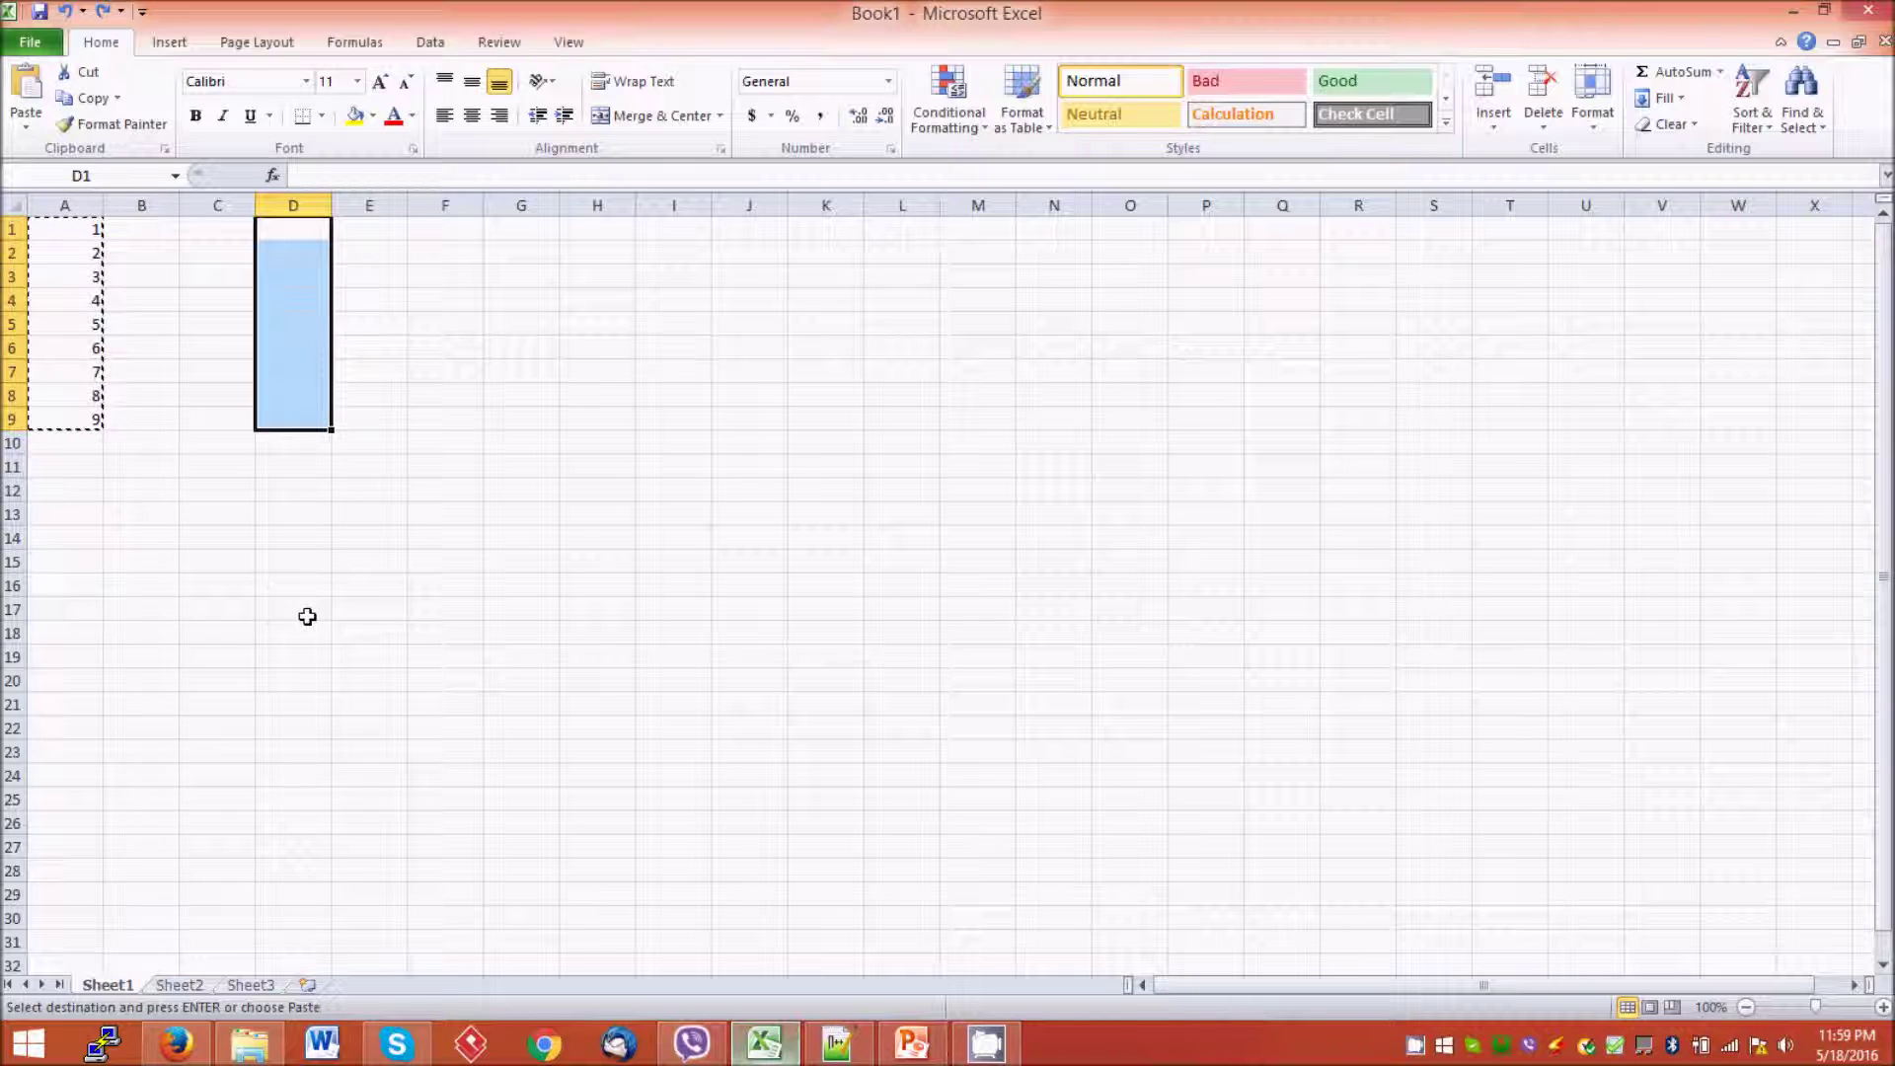
pyautogui.click(295, 228)
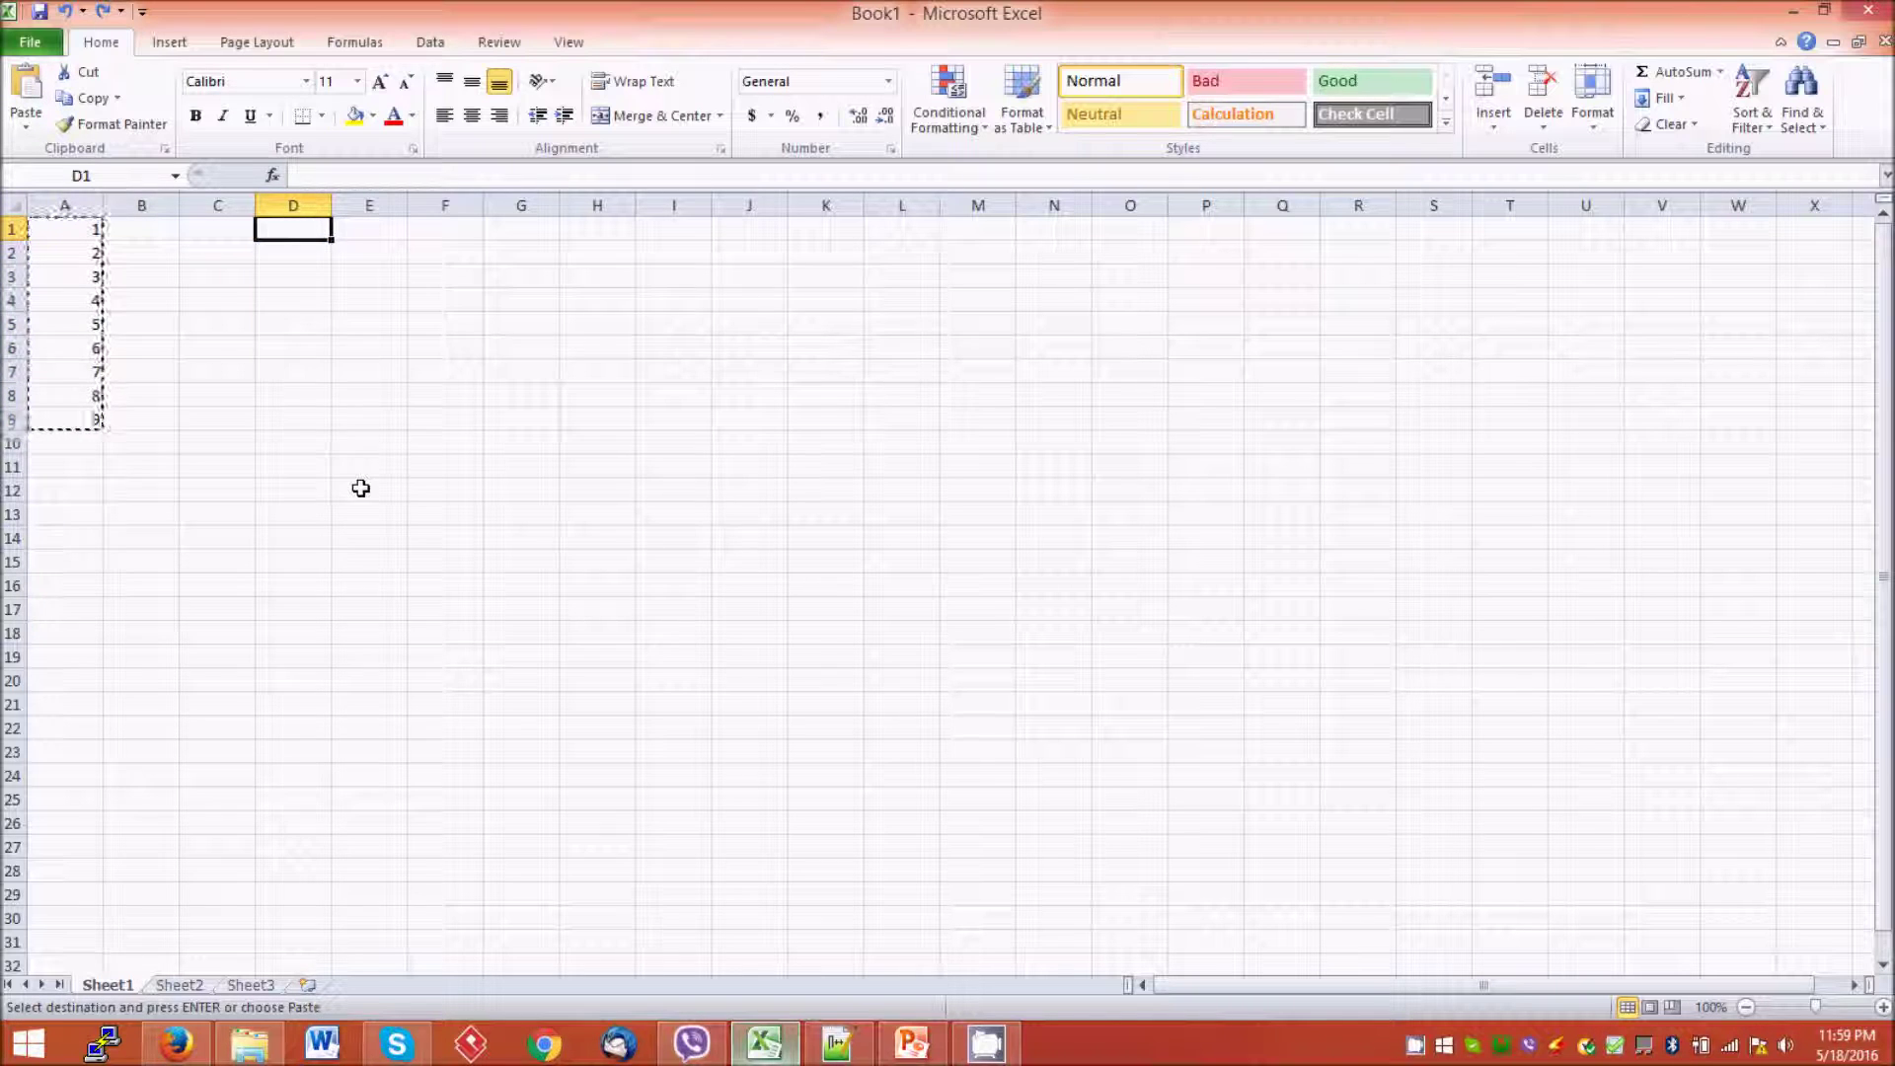
pyautogui.hotkey('ctrl', 'v')
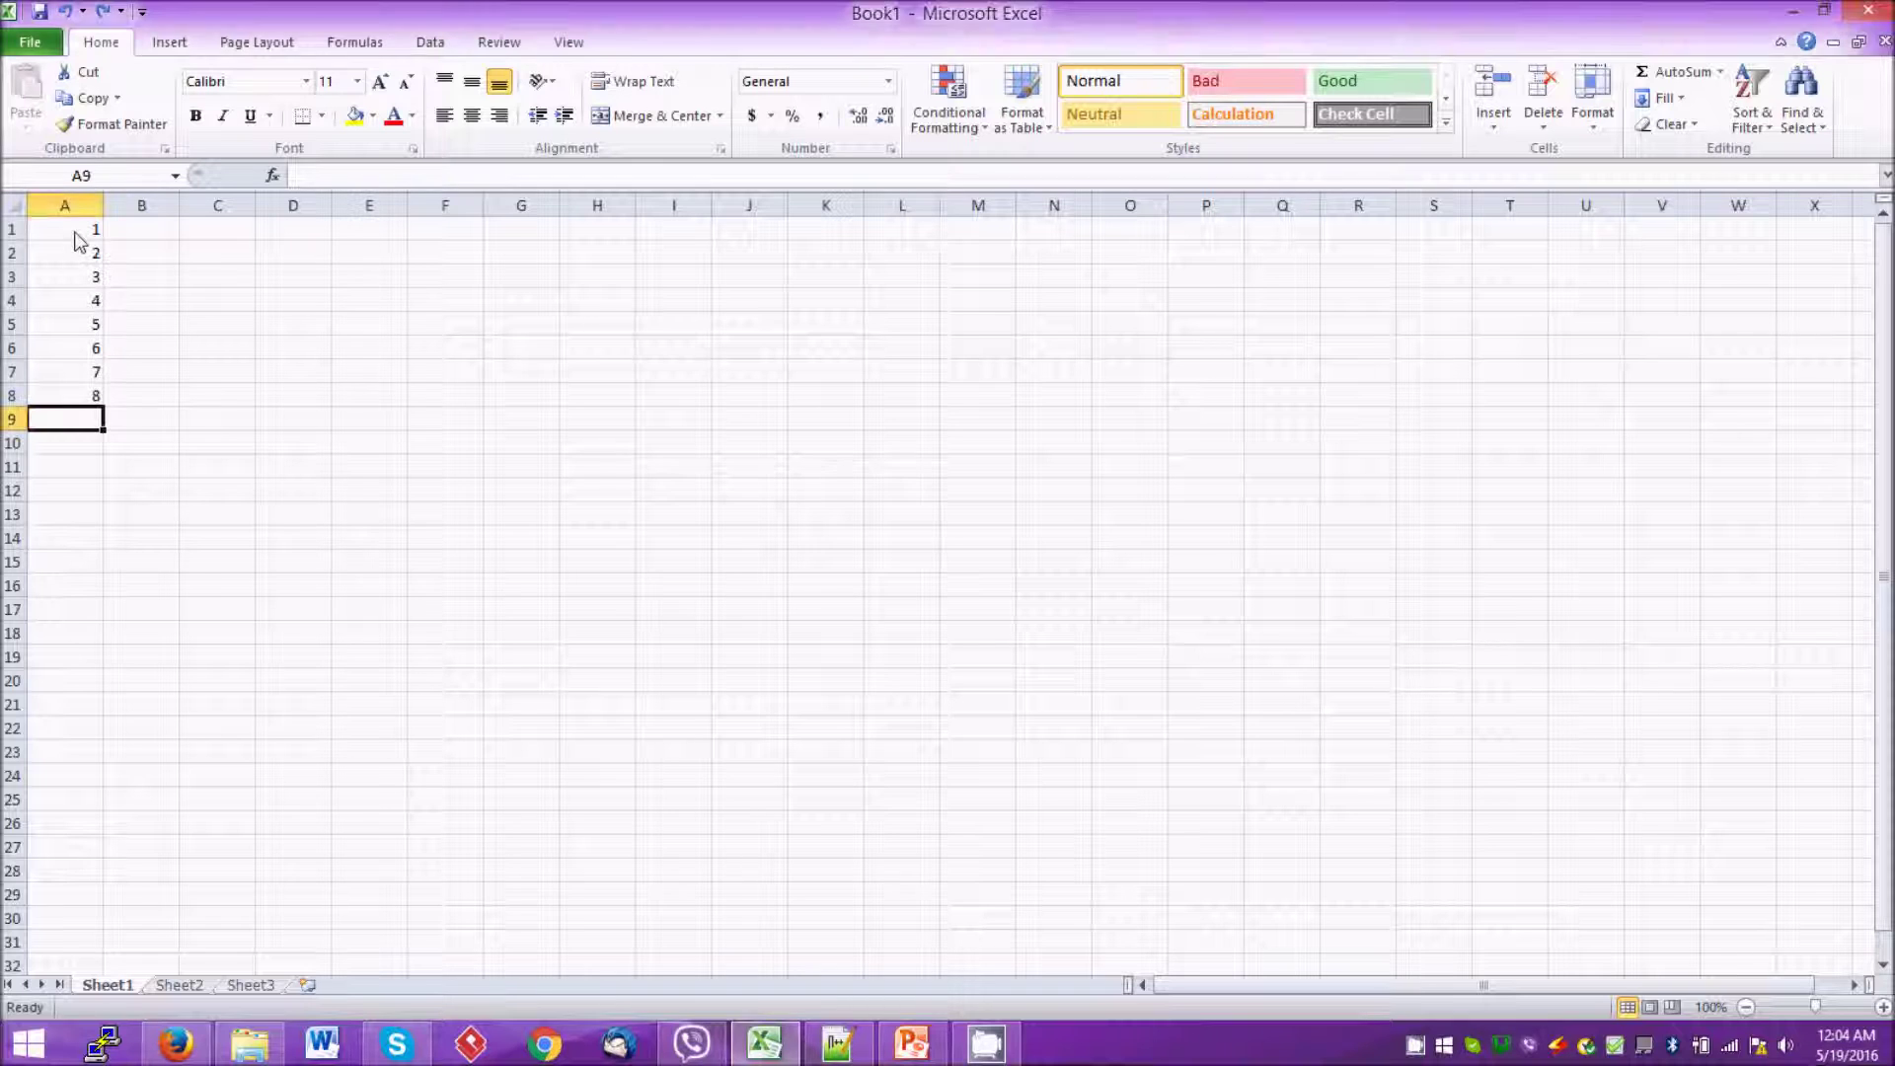
# Copy the numbers in A1:A8 to column D starting at D1, and clear the copy marquee
pyautogui.moveTo(74, 229); pyautogui.dragTo(94, 395)
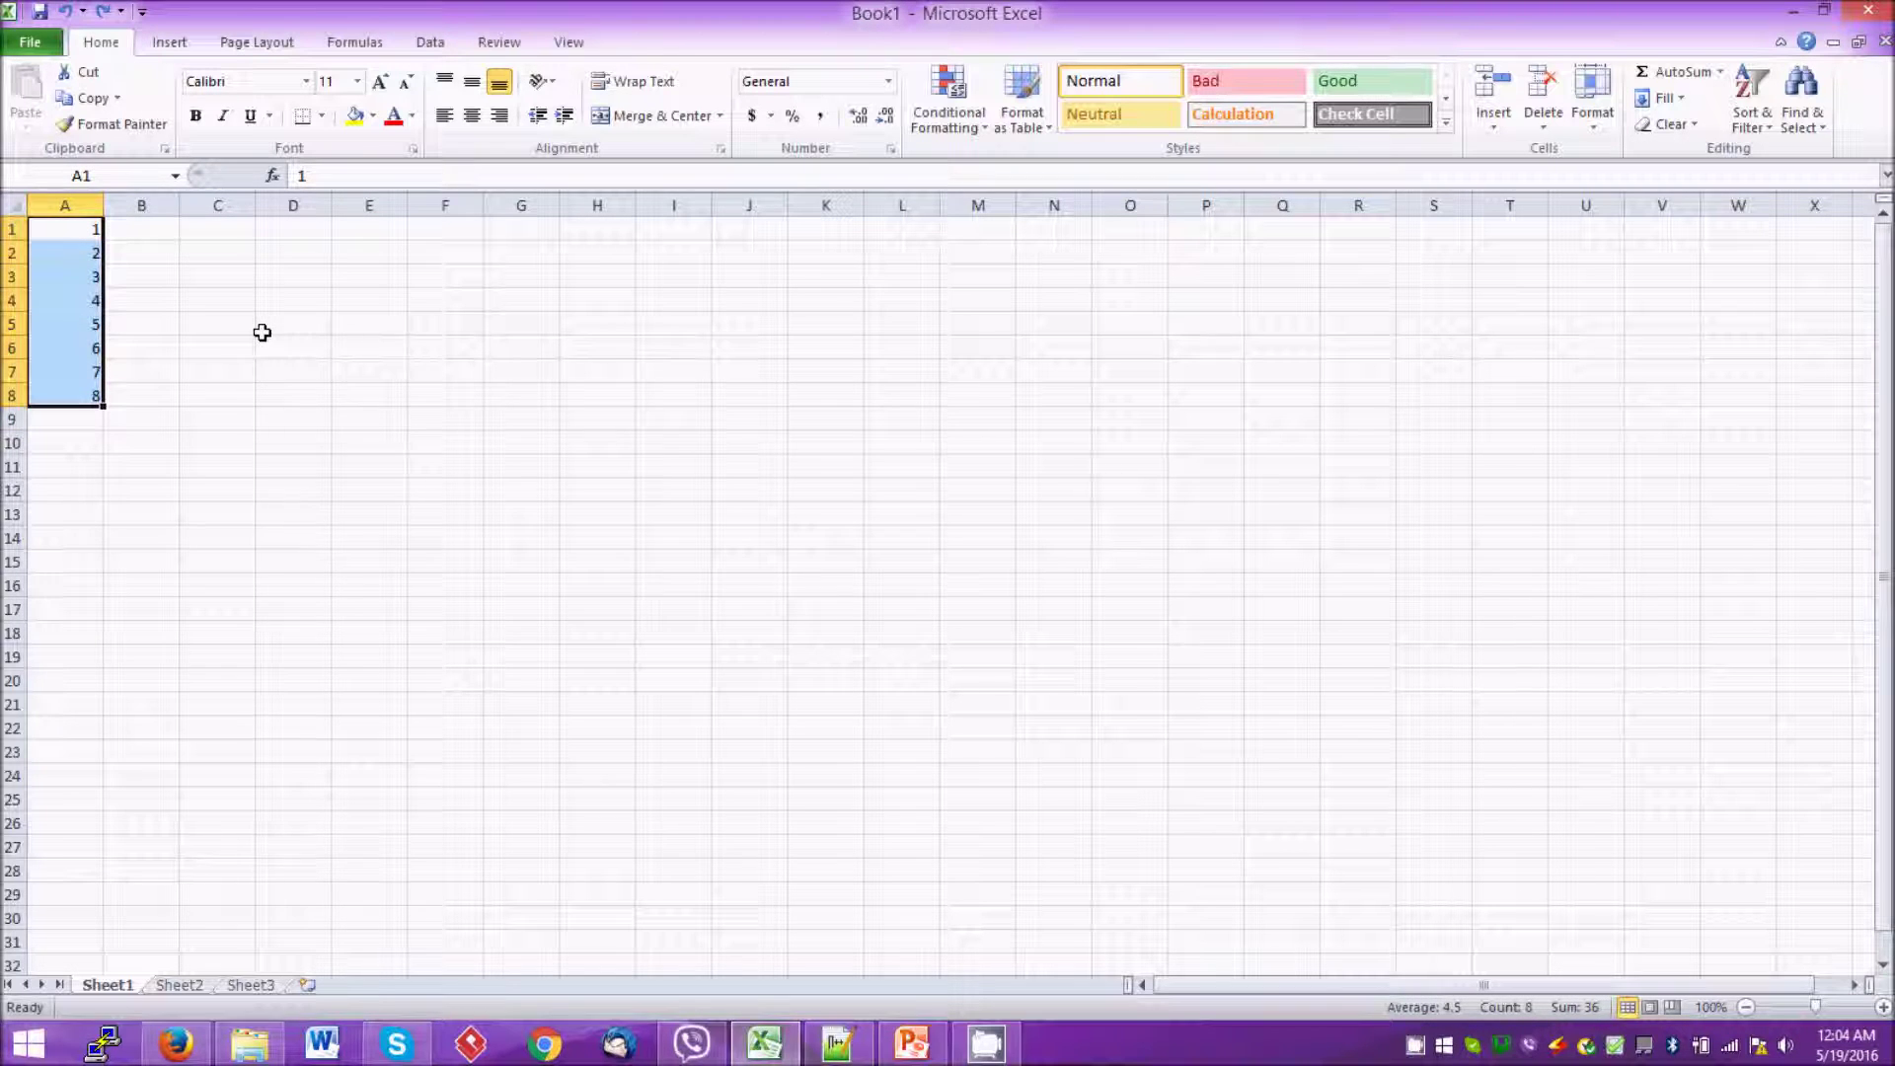
pyautogui.hotkey('ctrl', 'c')
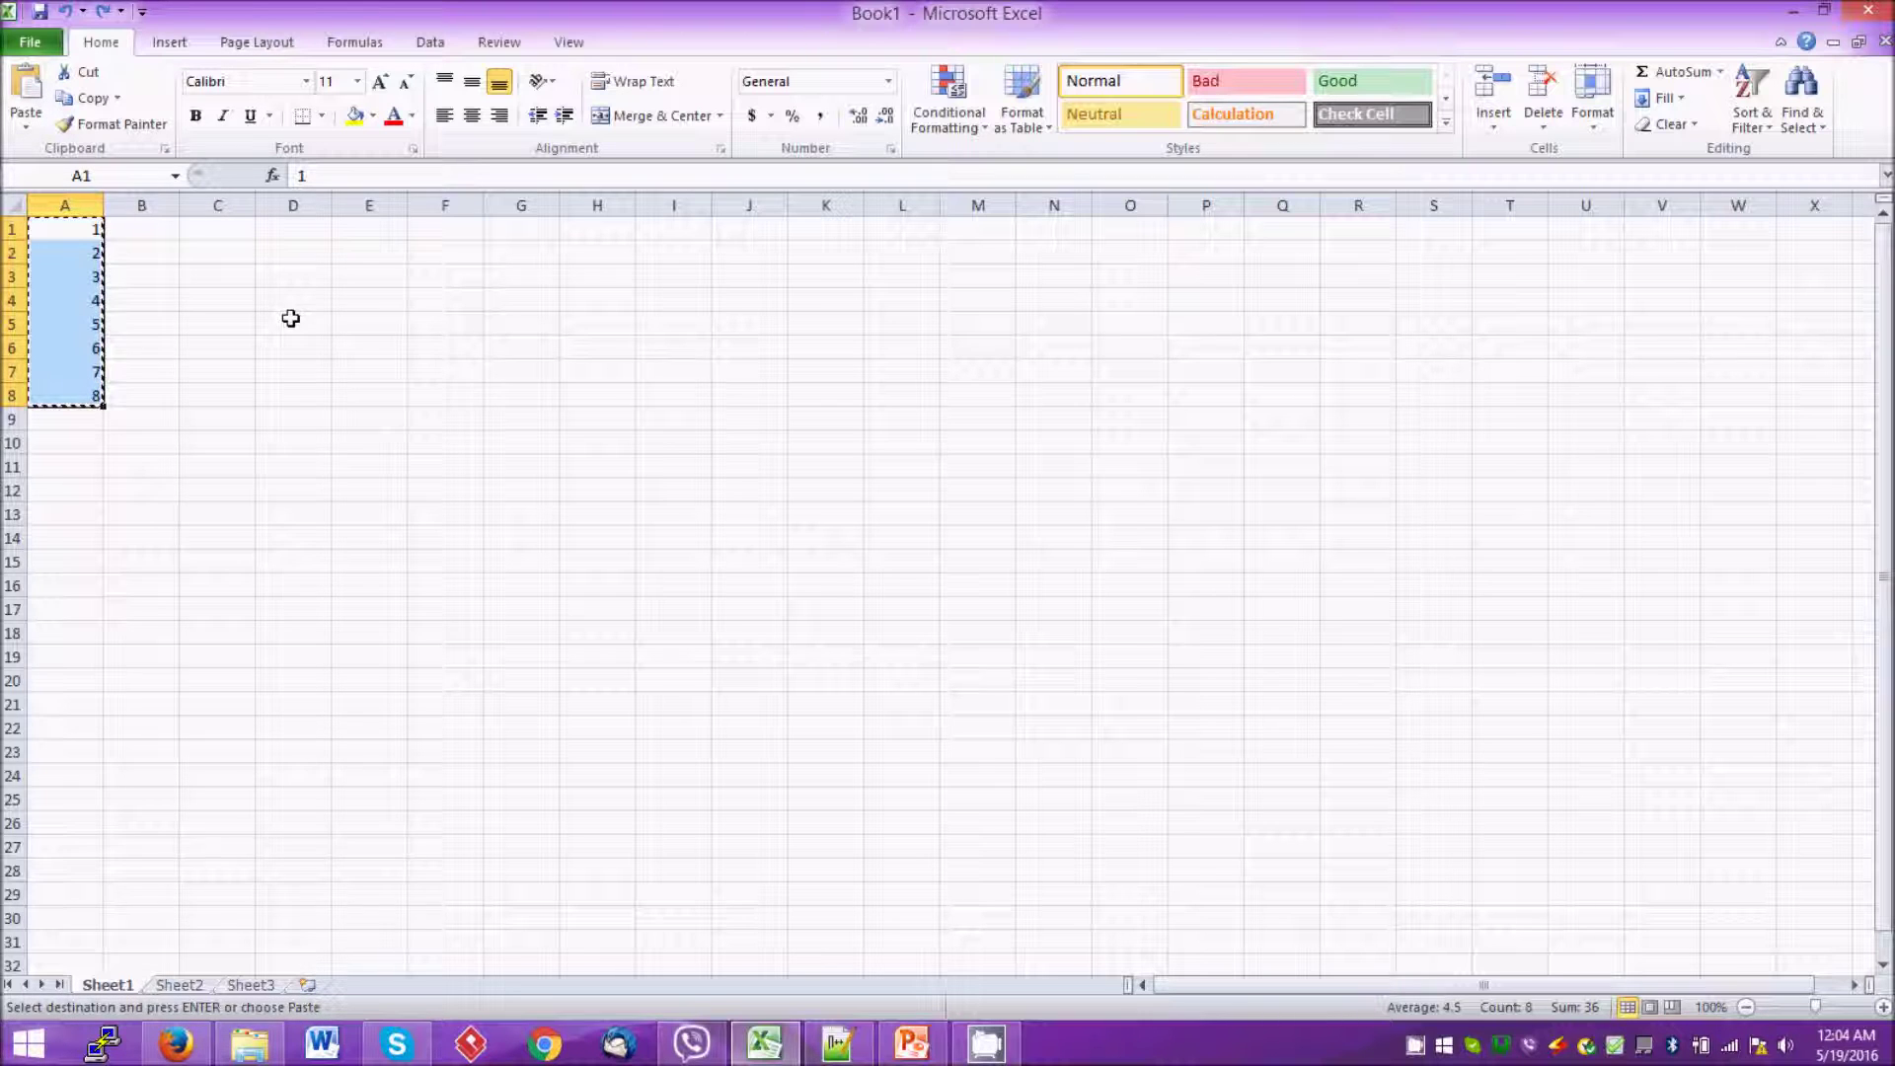
pyautogui.click(290, 233)
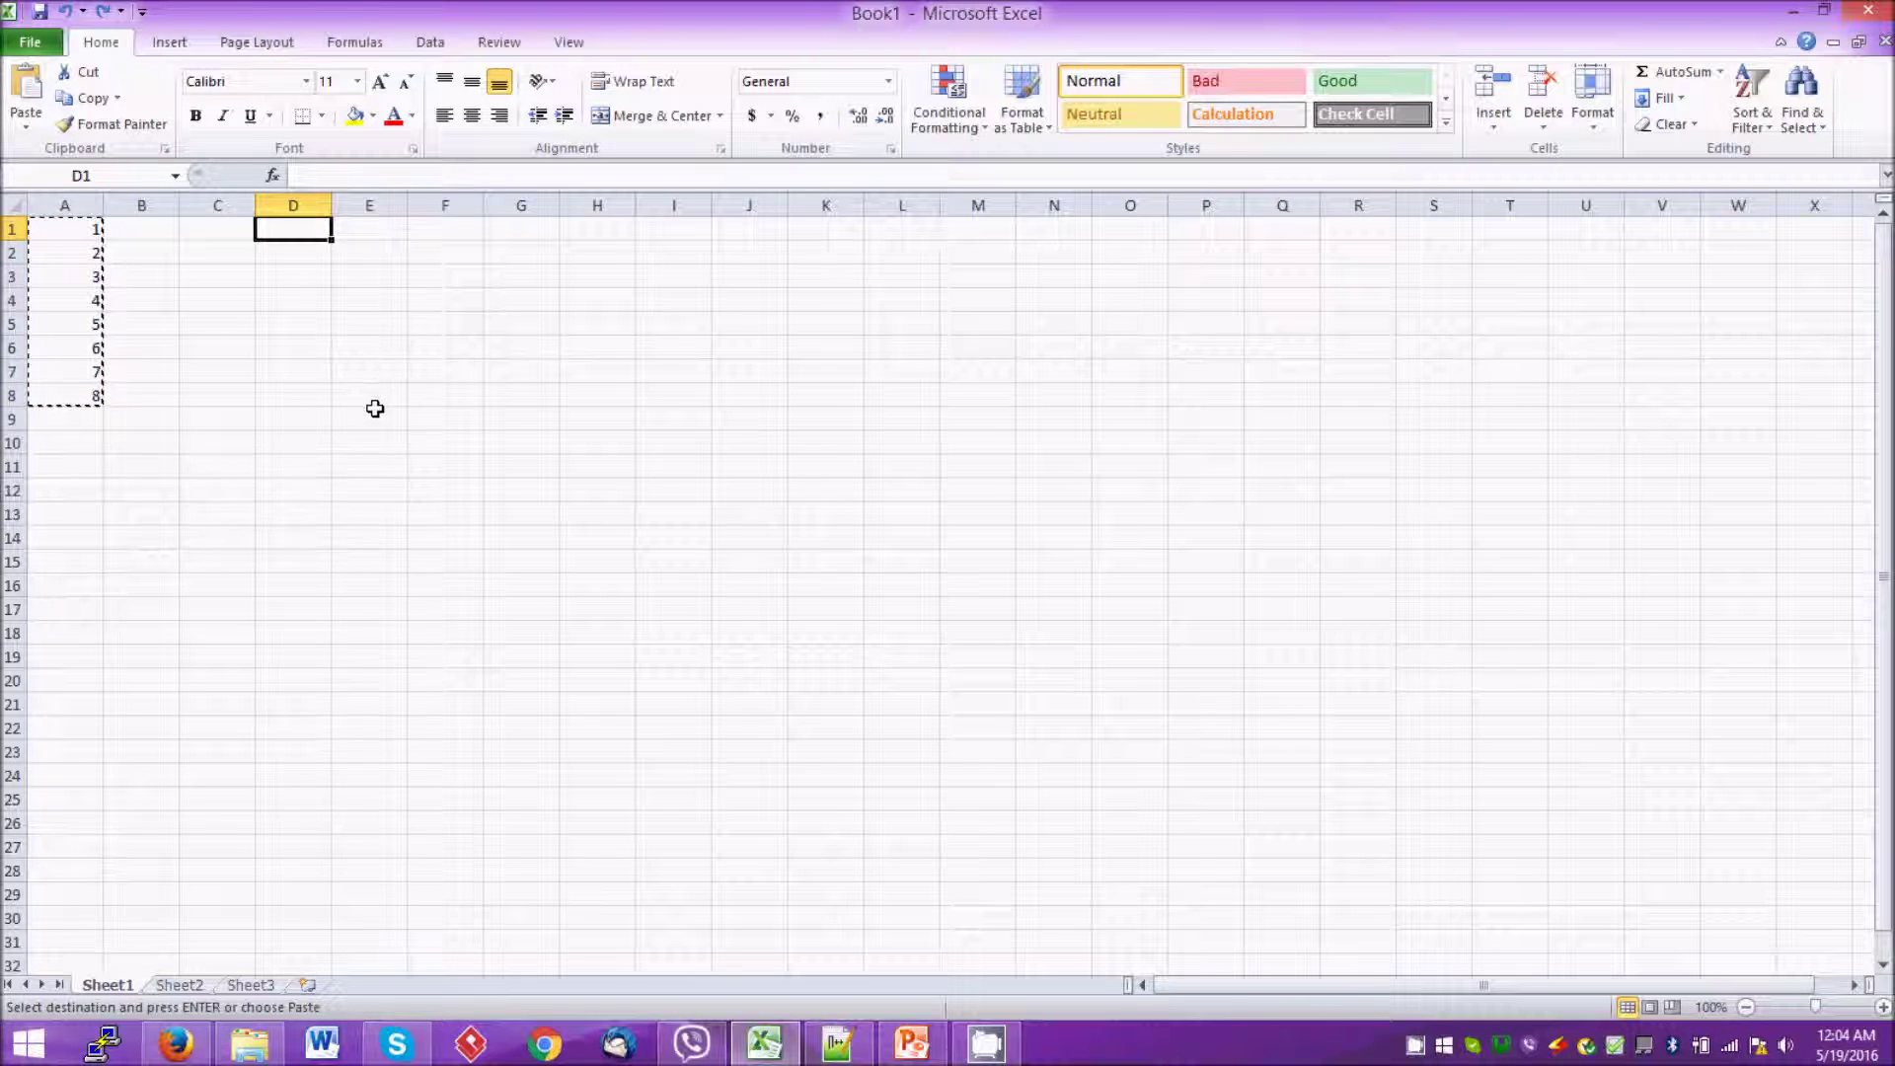
pyautogui.hotkey('ctrl', 'v')
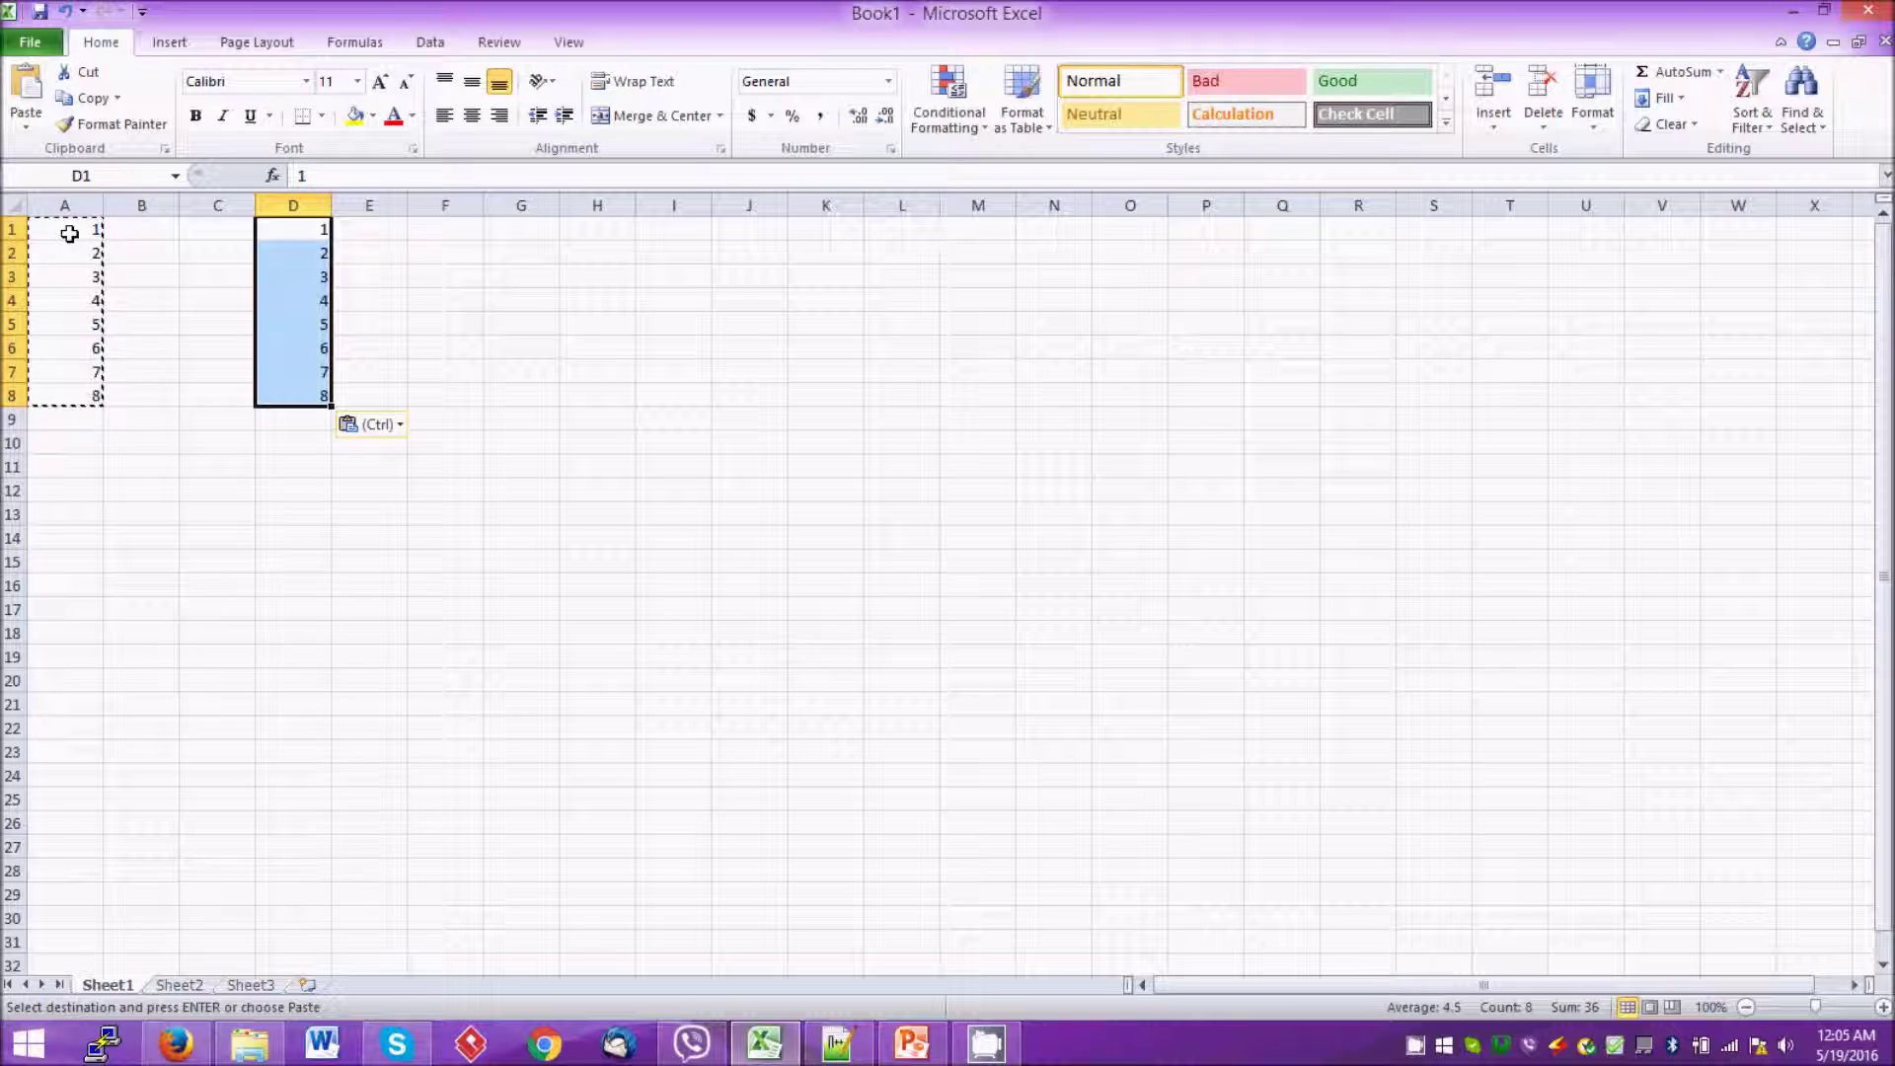
pyautogui.press('Escape')
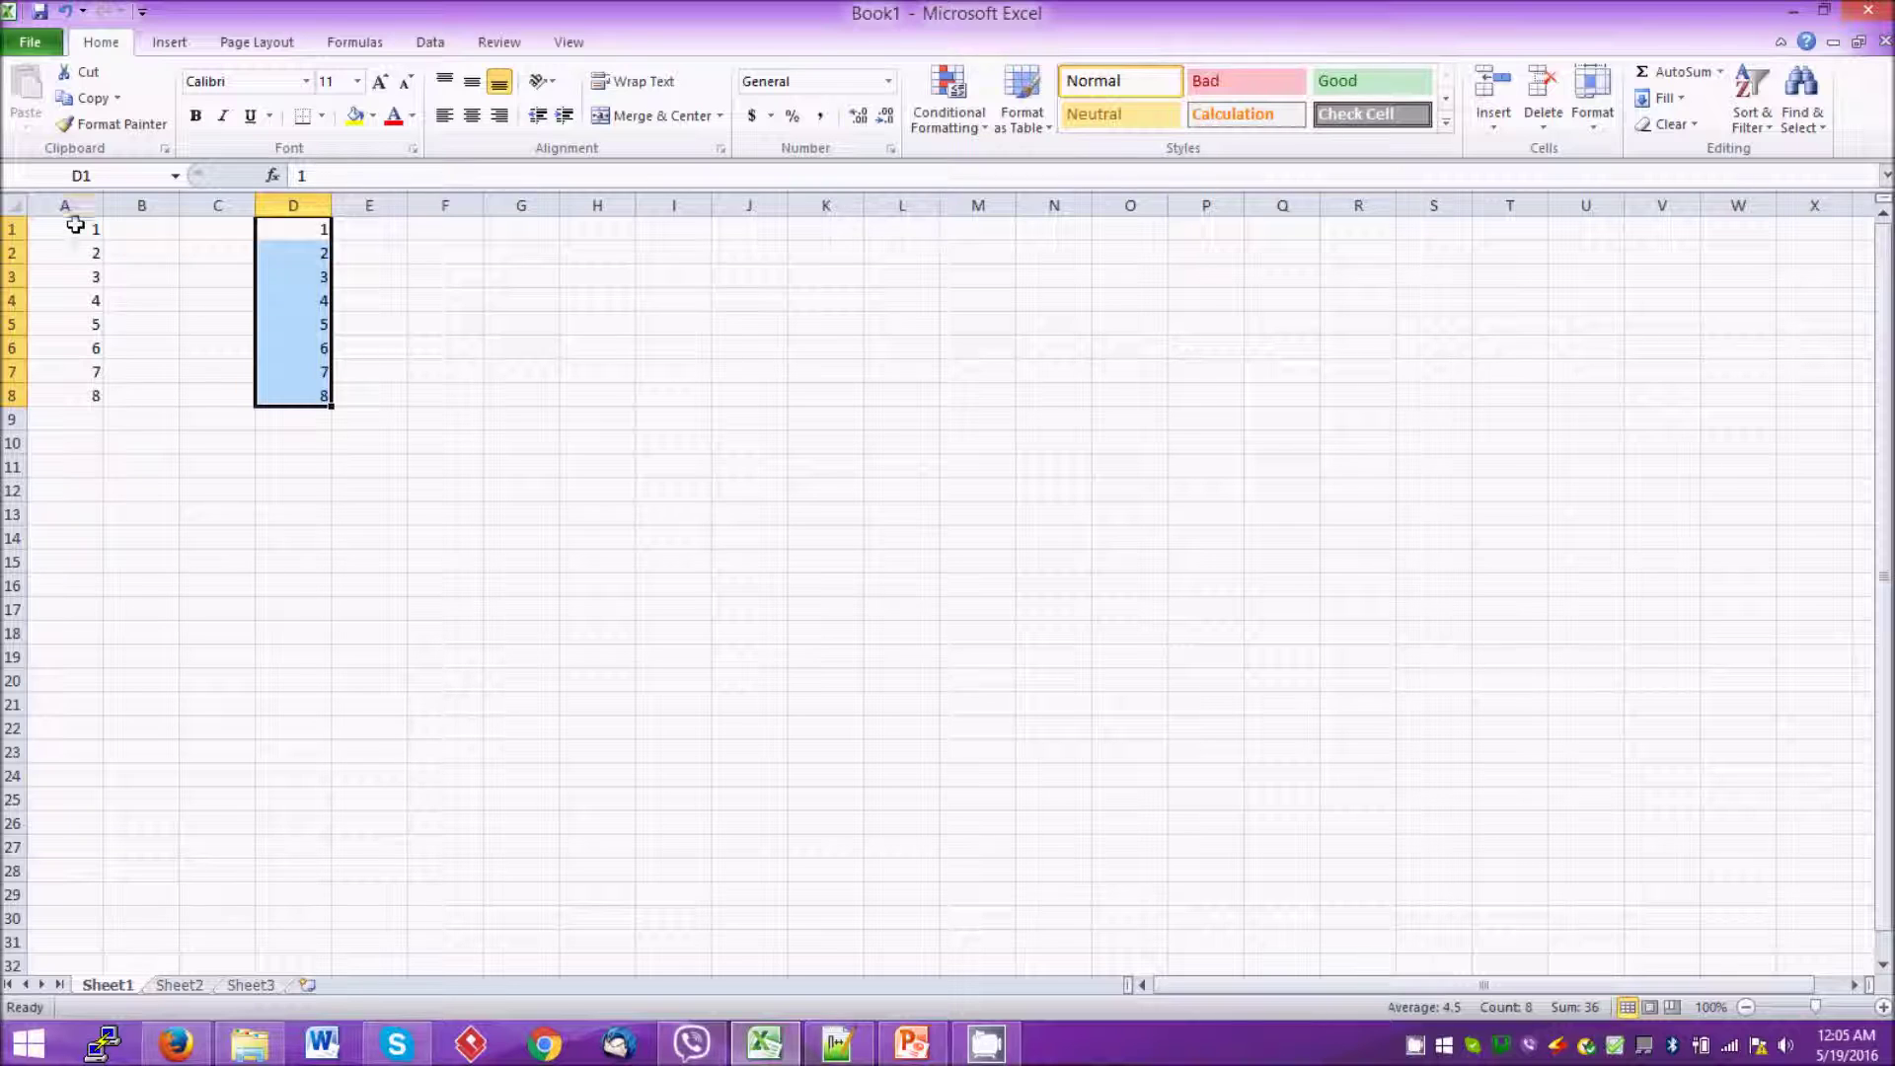
# Copy the numbers in A1:A8 again and paste them into column F starting at F1
pyautogui.click(74, 234)
pyautogui.moveTo(74, 237); pyautogui.dragTo(58, 385)
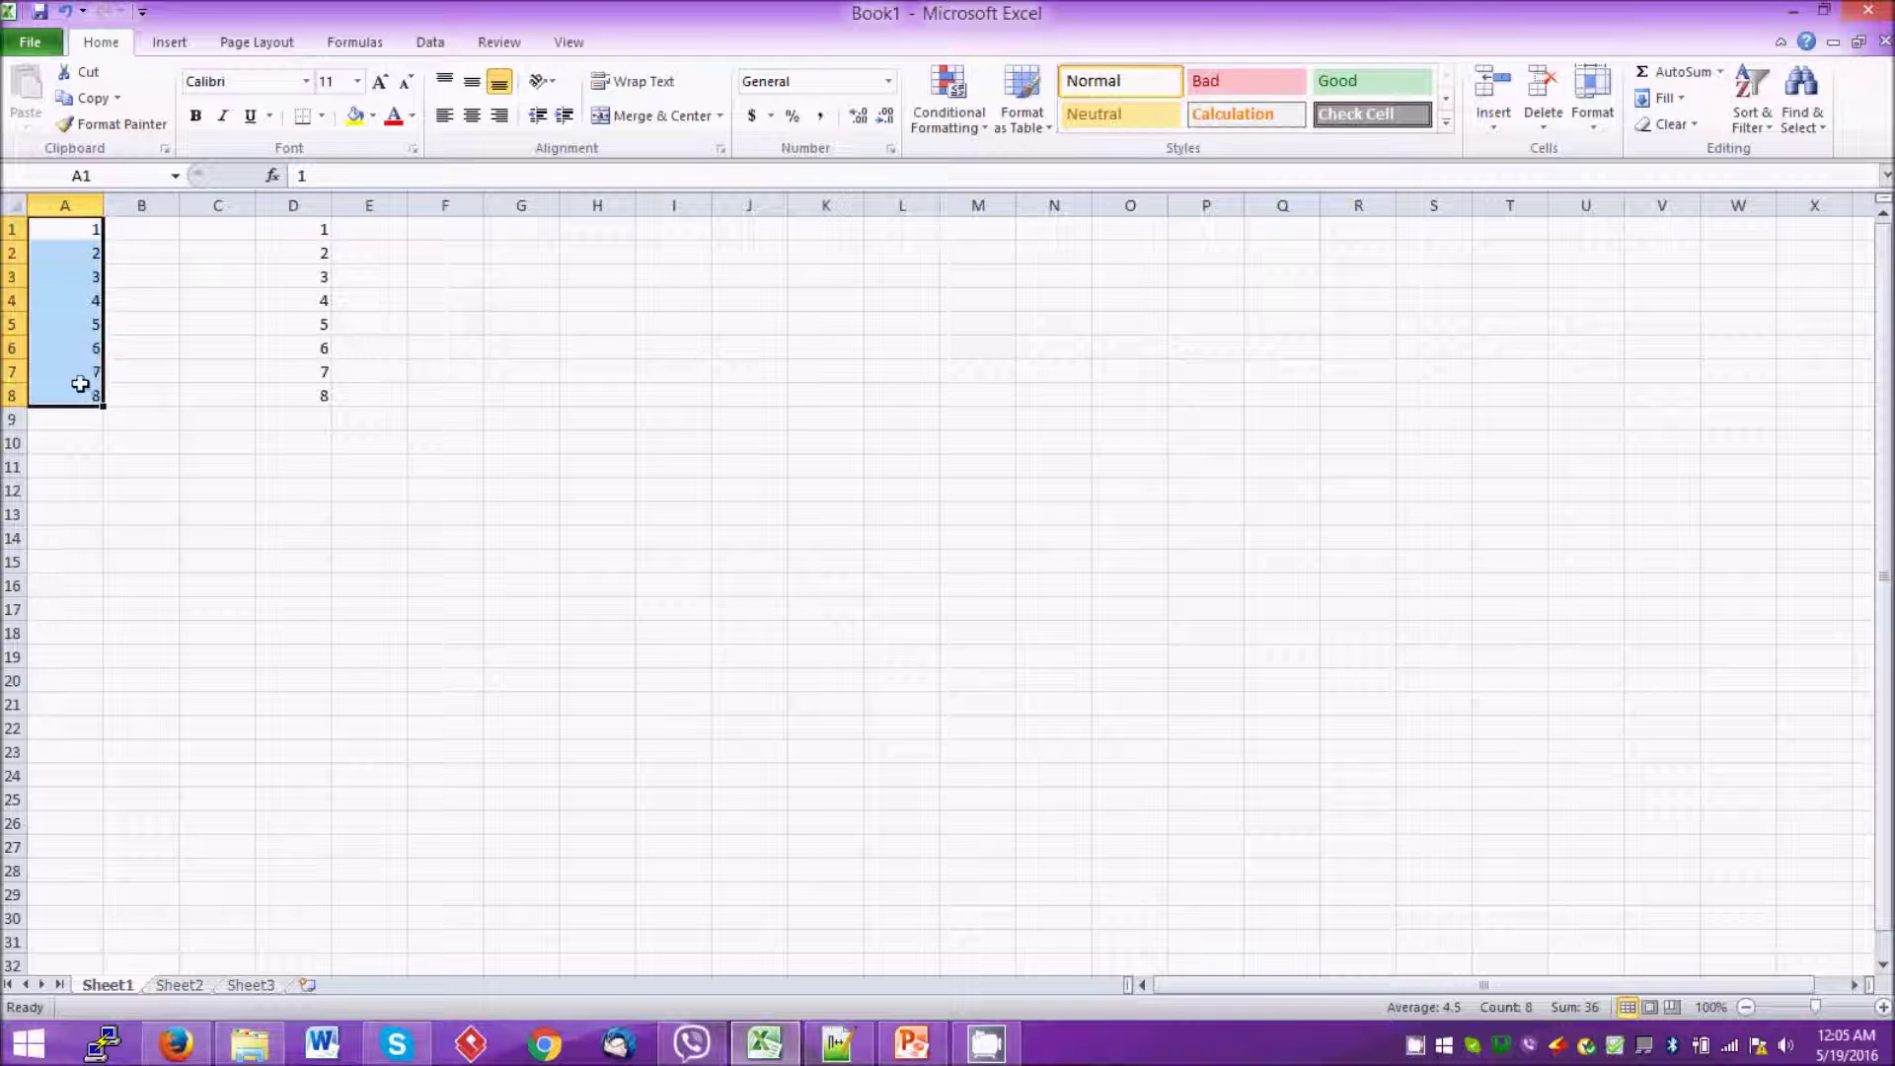
pyautogui.hotkey('ctrl', 'c')
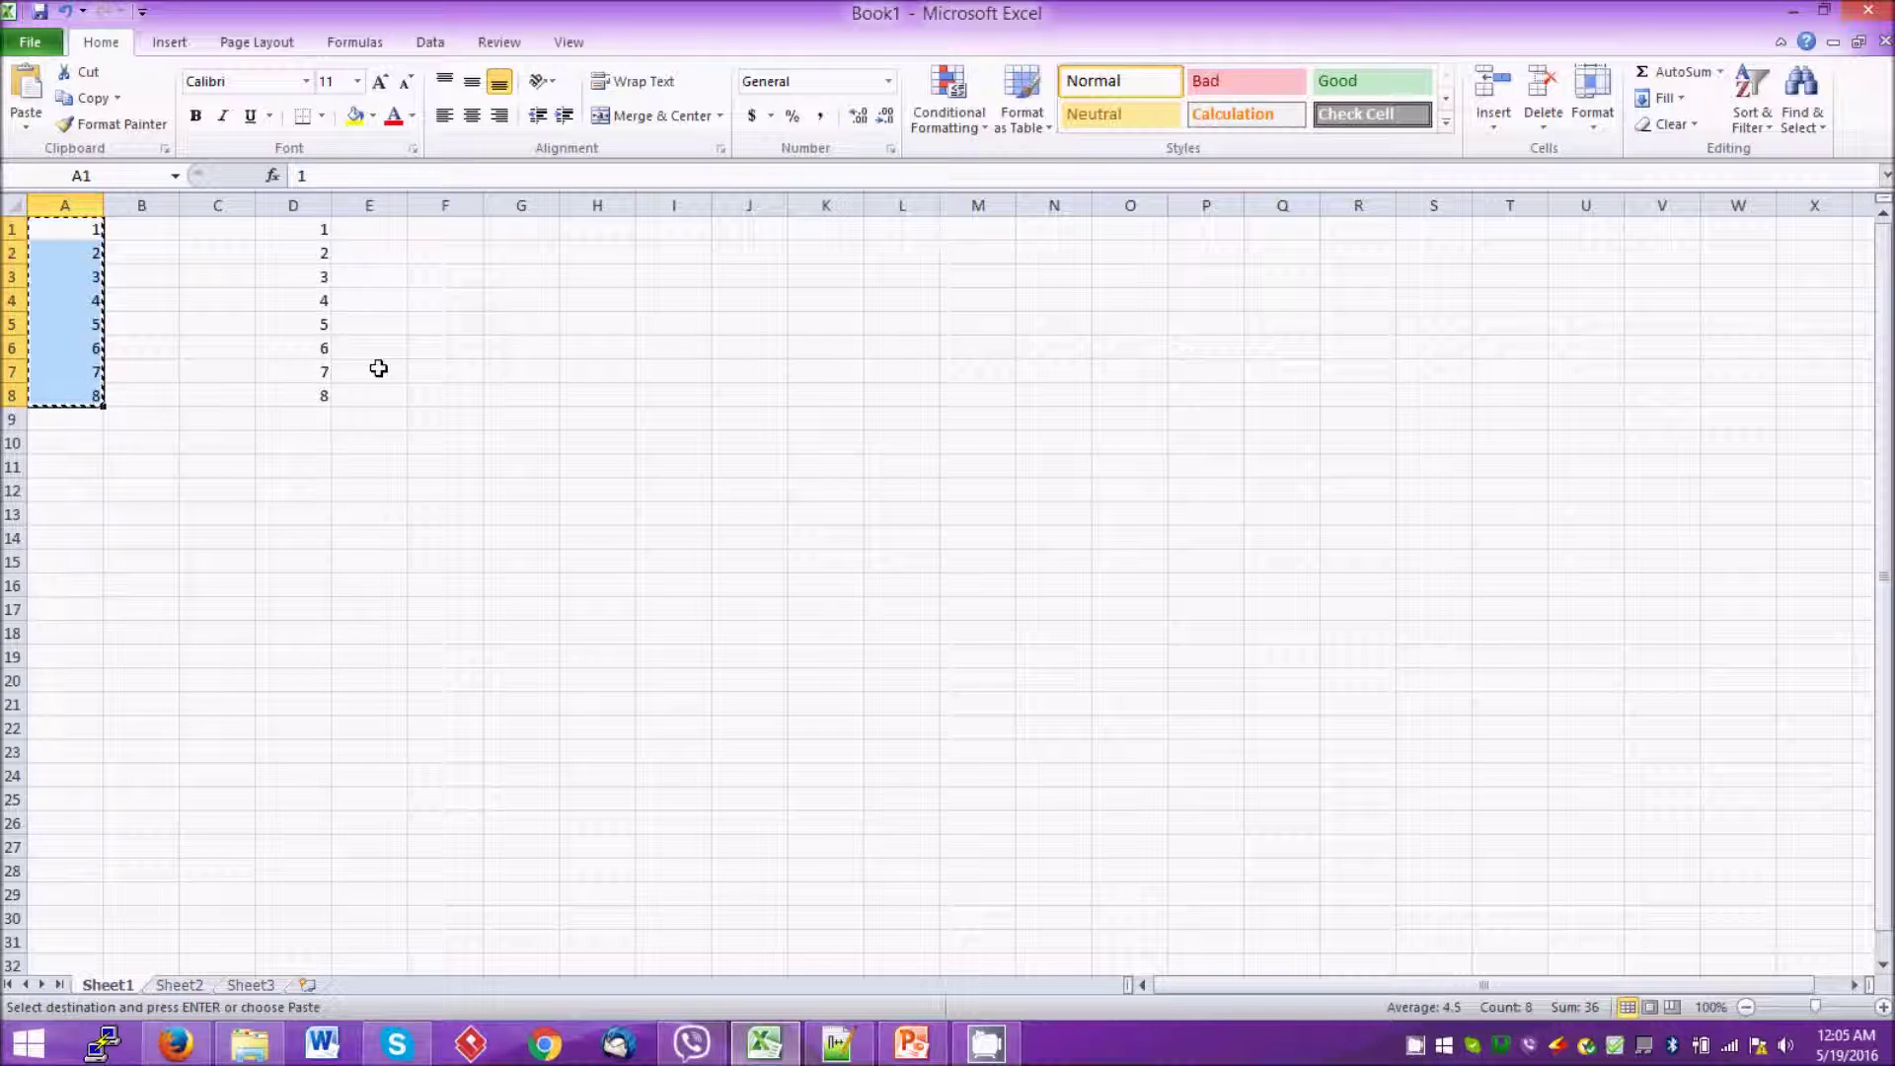
pyautogui.click(459, 233)
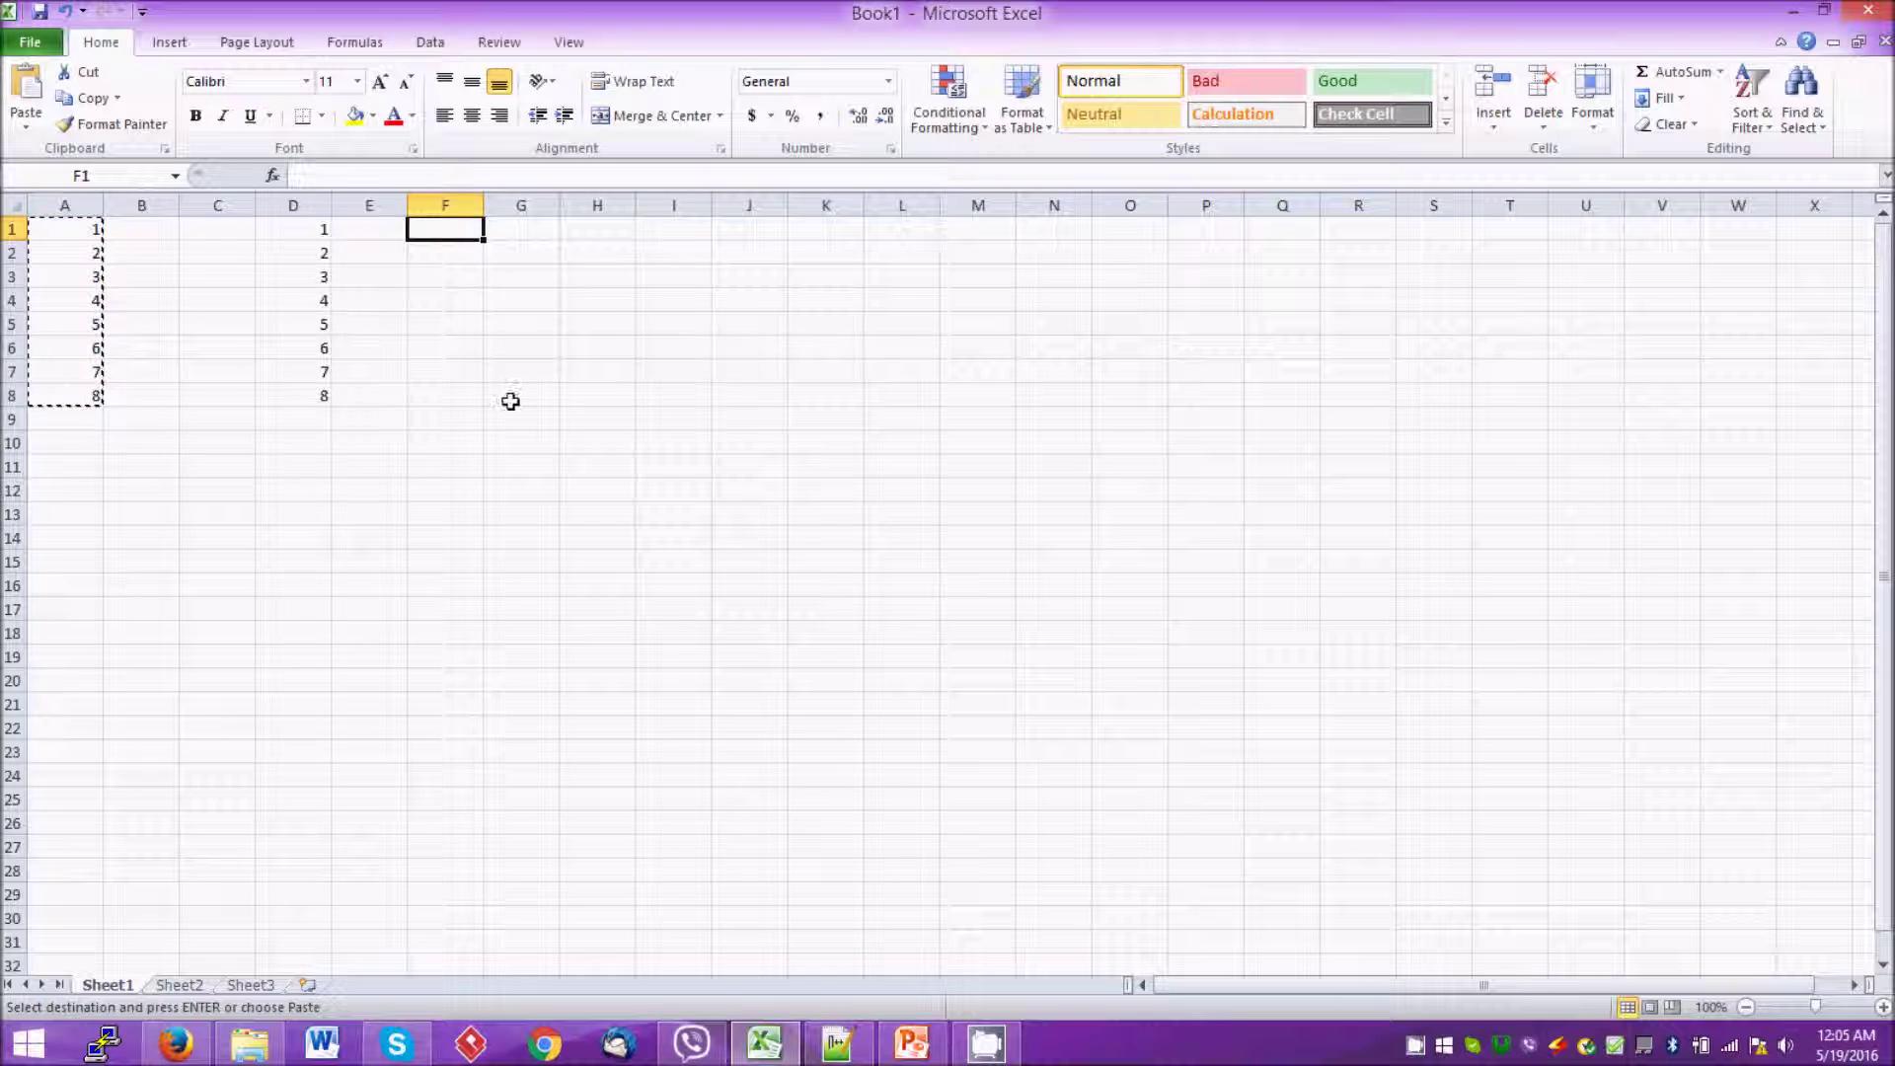
pyautogui.hotkey('ctrl', 'v')
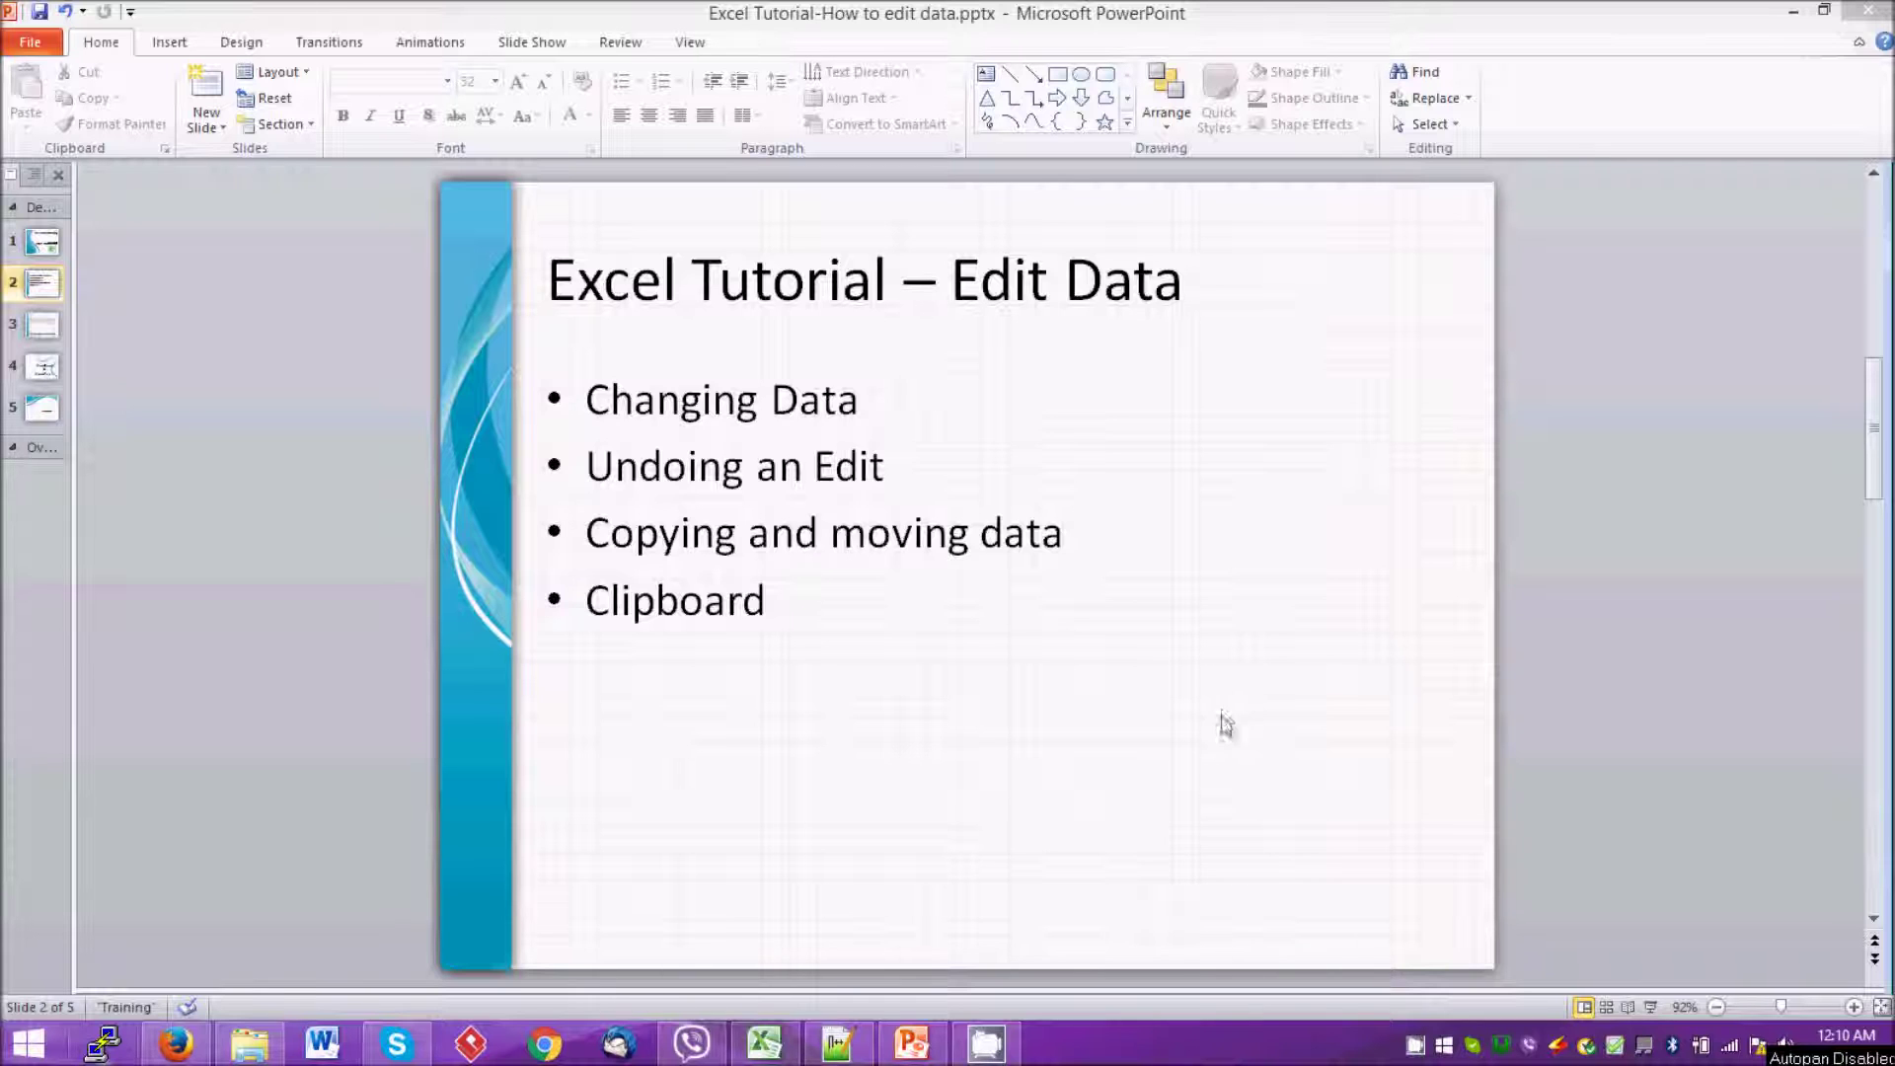
# Switch back to the Excel workbook and display the Office Clipboard task pane
pyautogui.click(765, 1043)
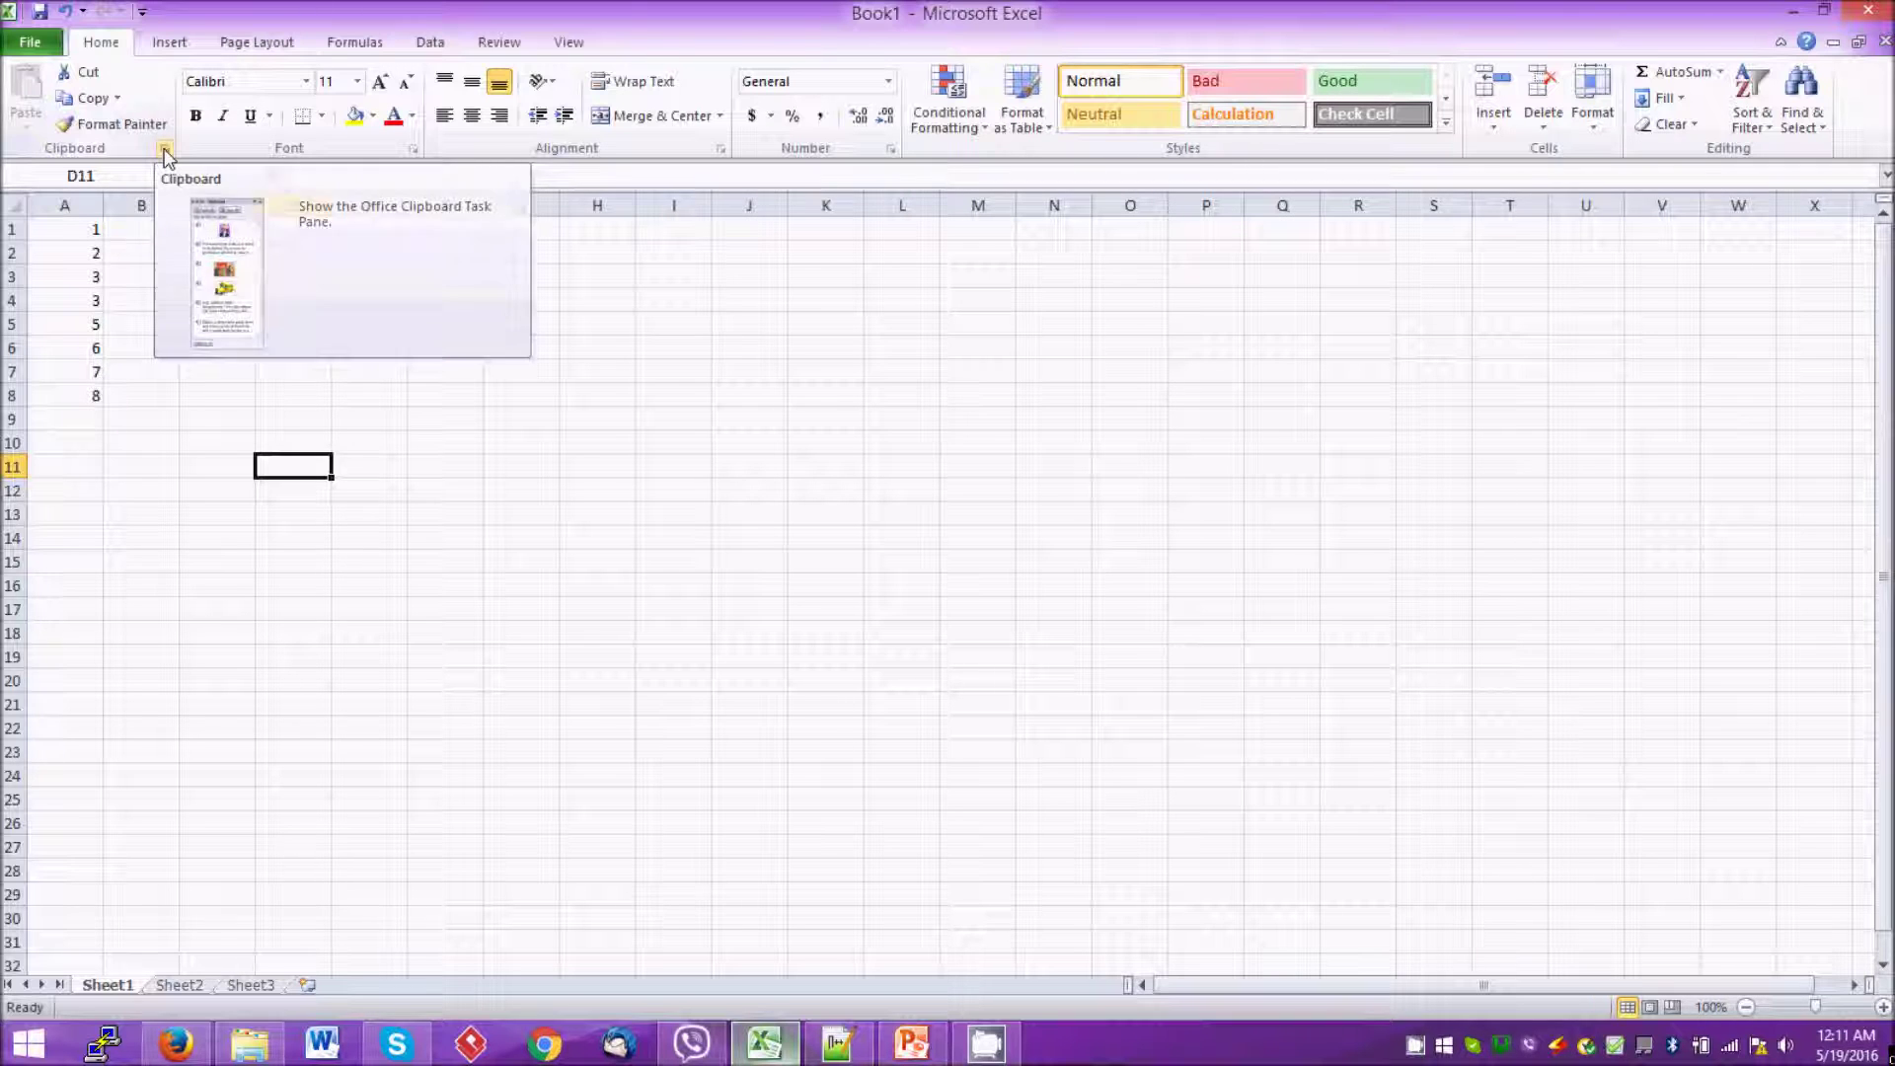
pyautogui.click(164, 149)
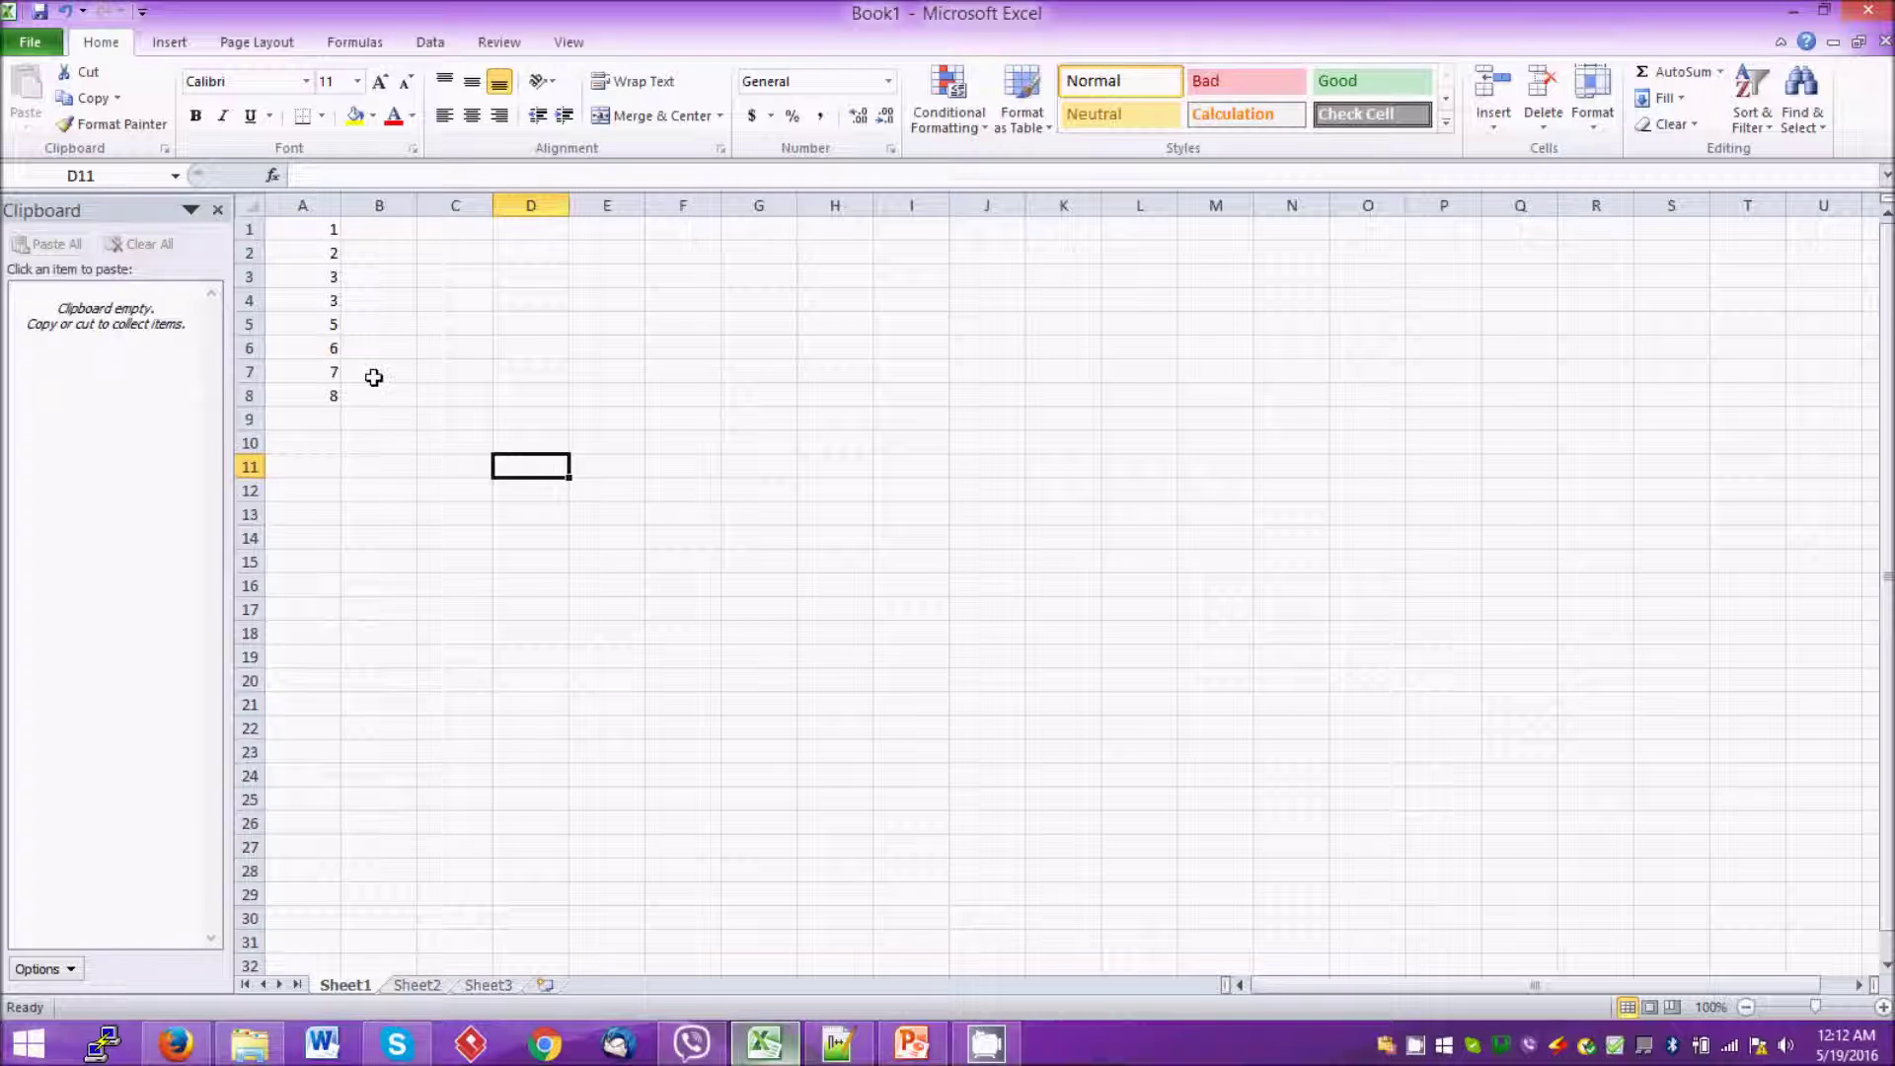
# Collect cell A1, cell A3 and the range A4:A6 on the Office Clipboard as three separately copied items
pyautogui.click(318, 237)
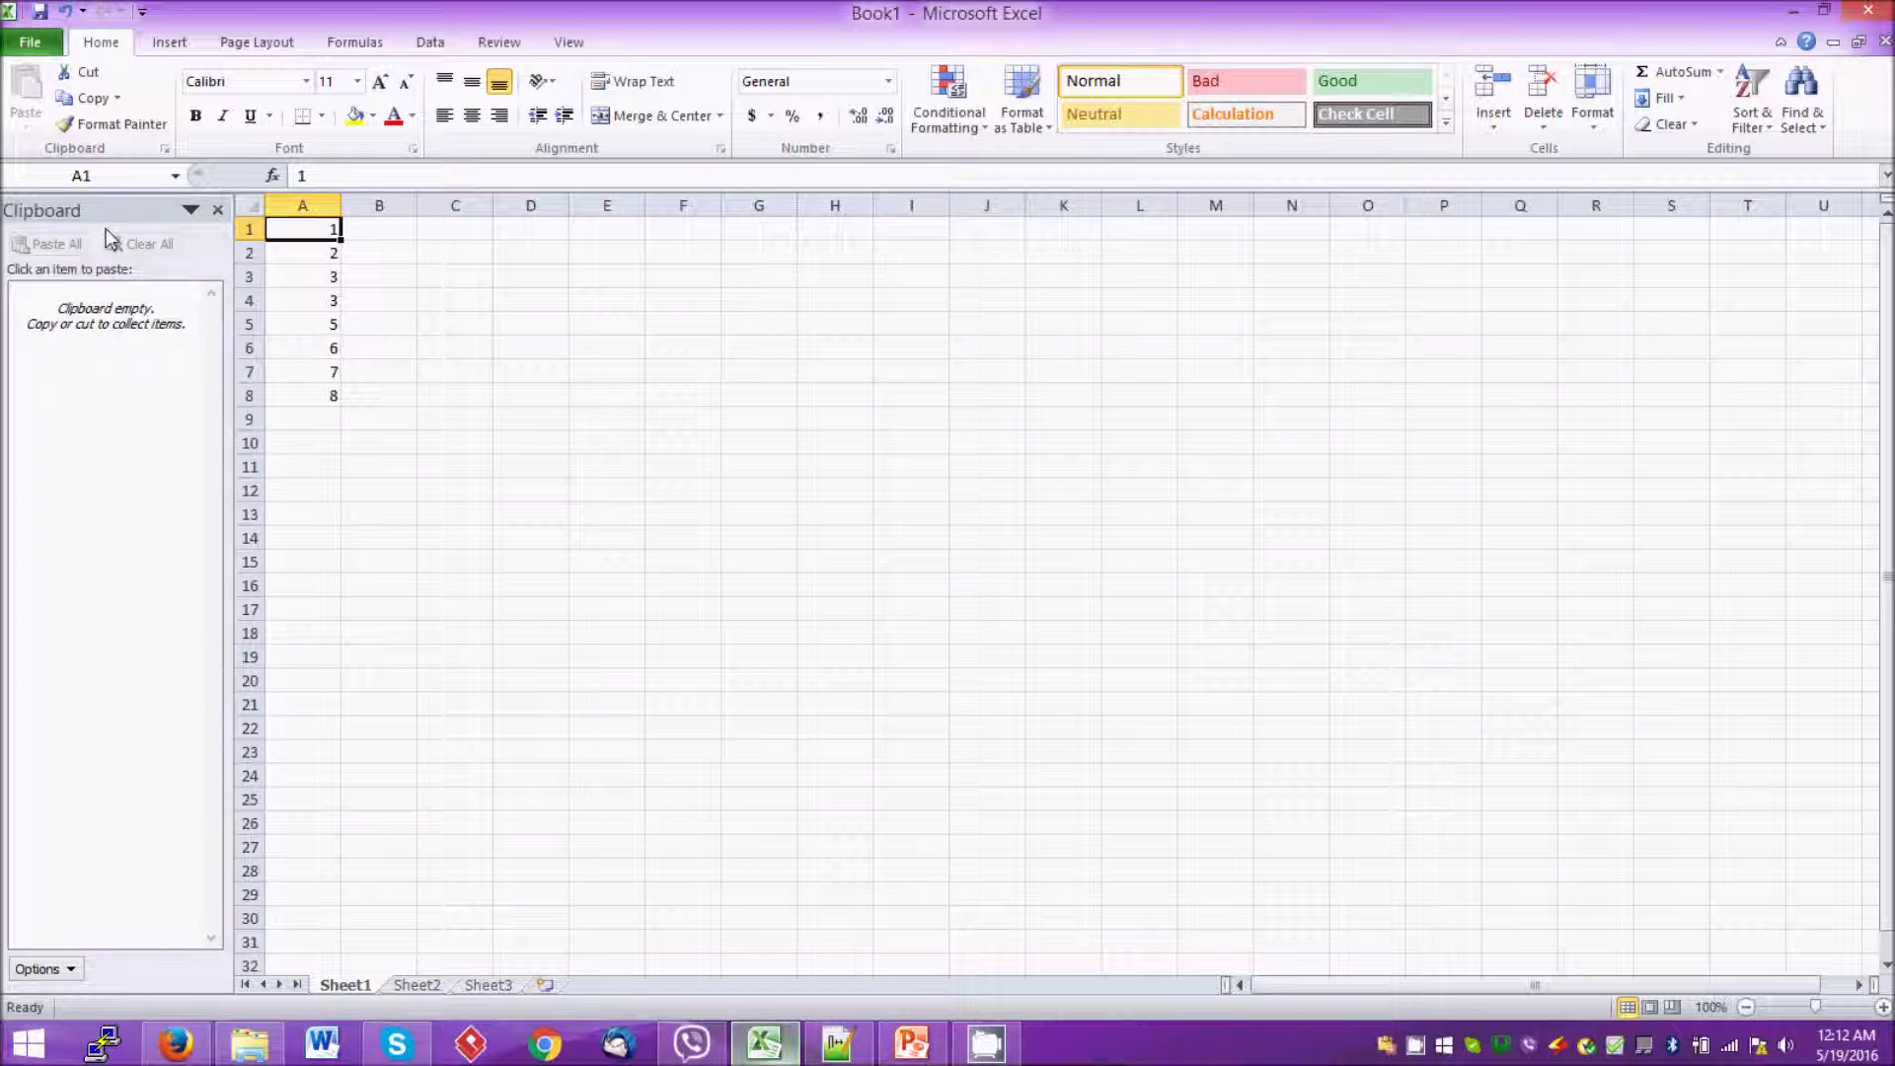
pyautogui.click(77, 105)
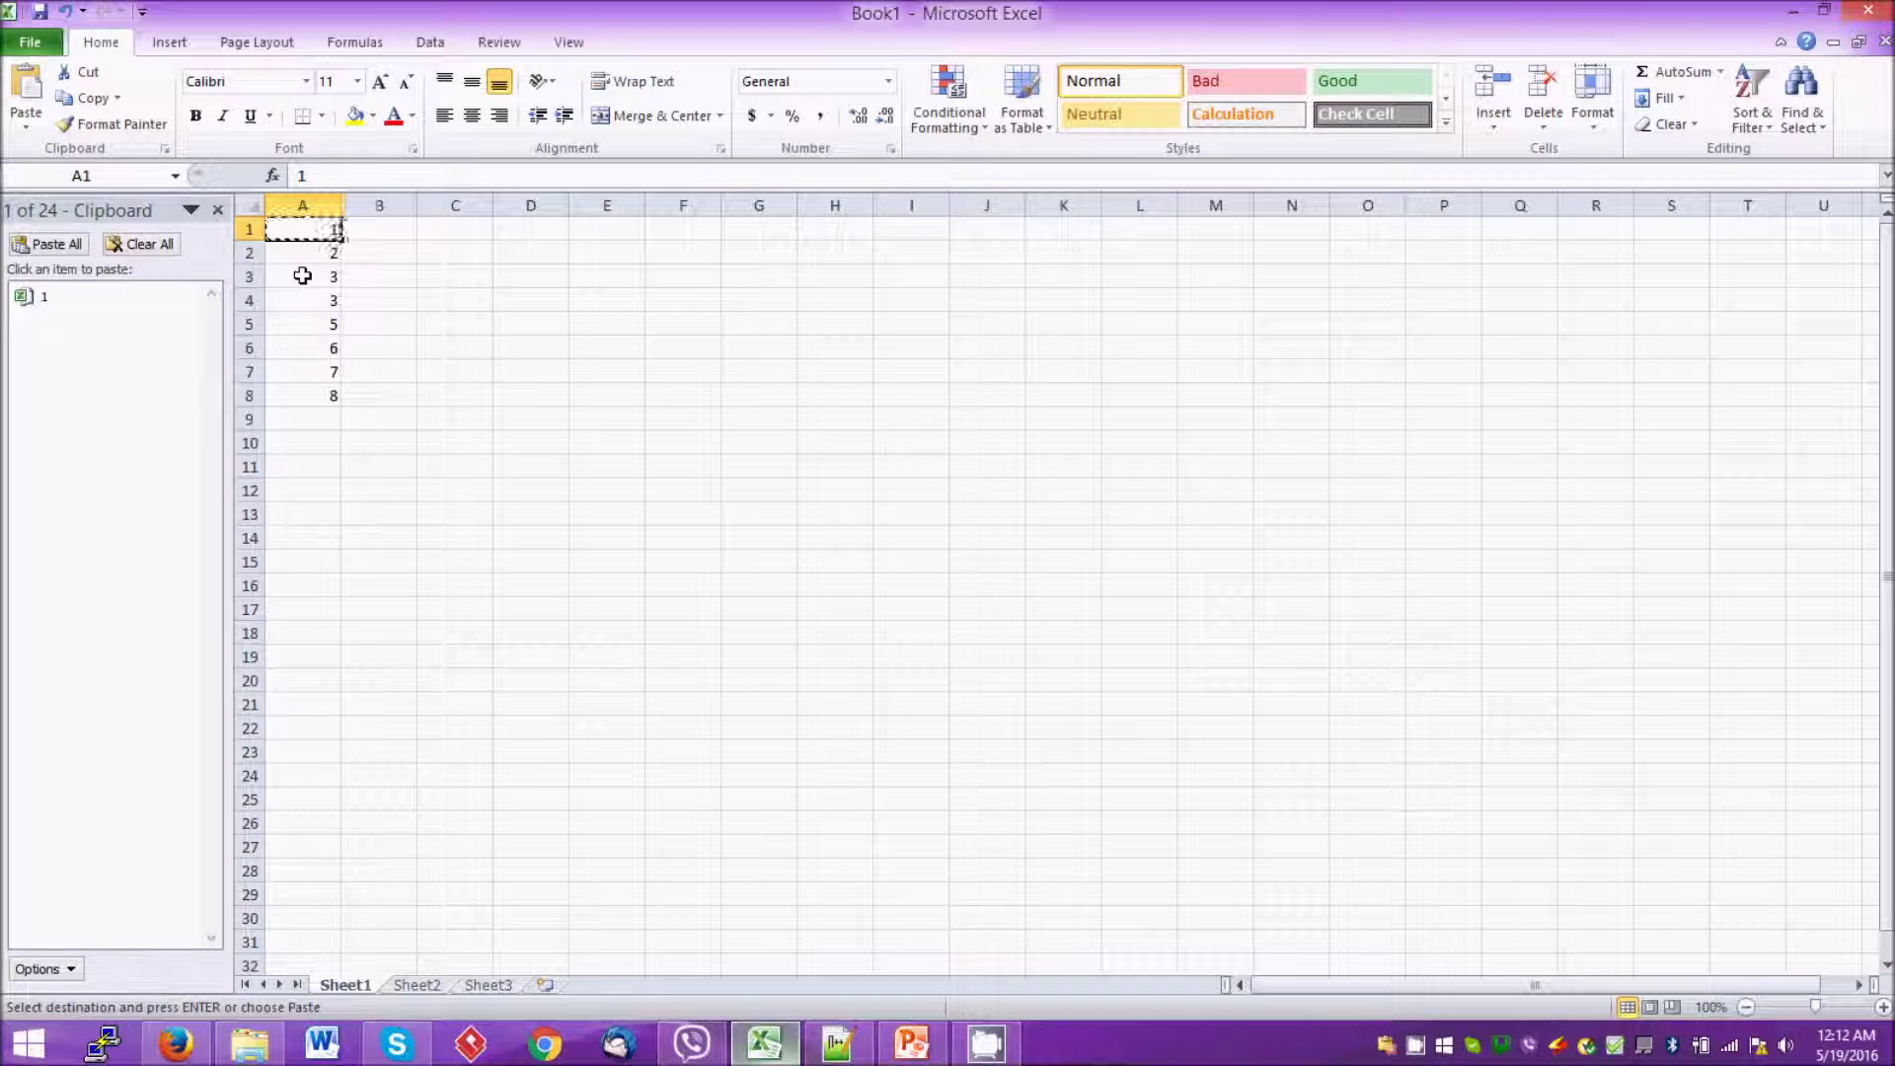
pyautogui.click(296, 275)
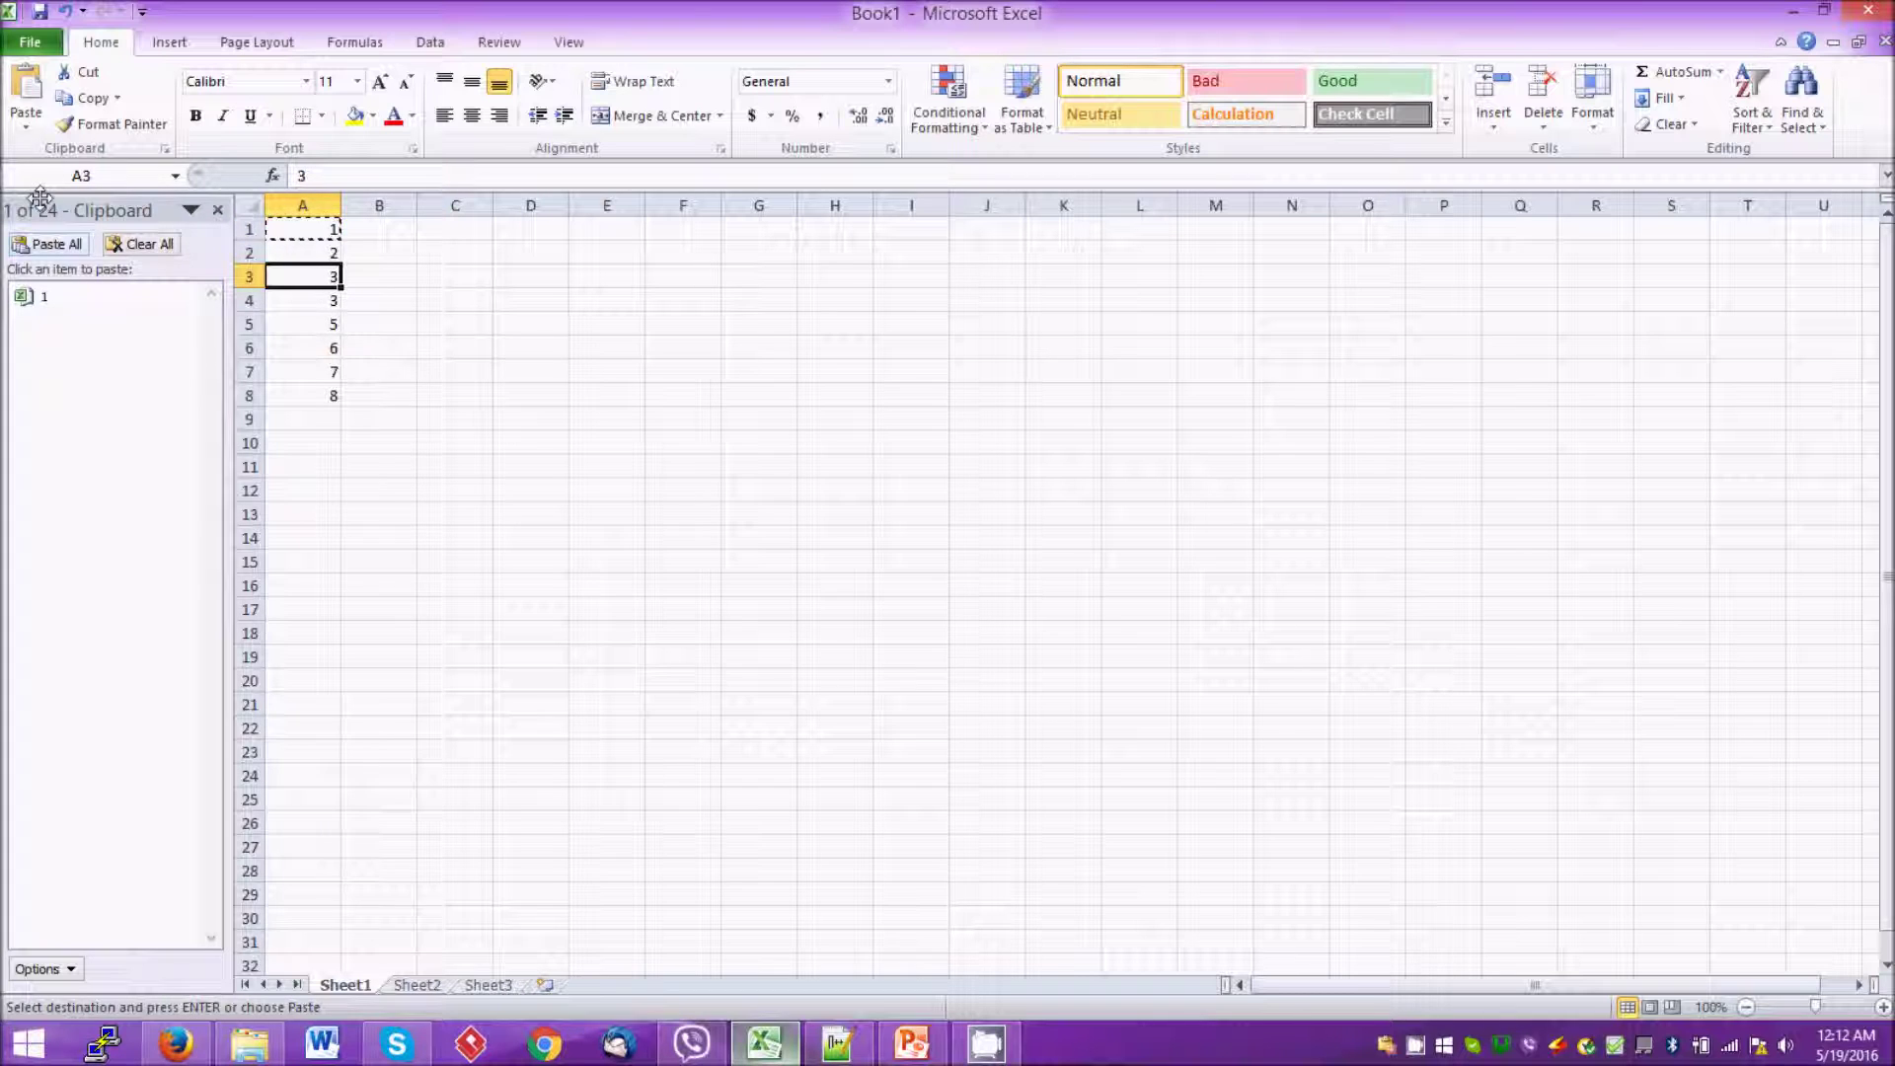
pyautogui.click(79, 100)
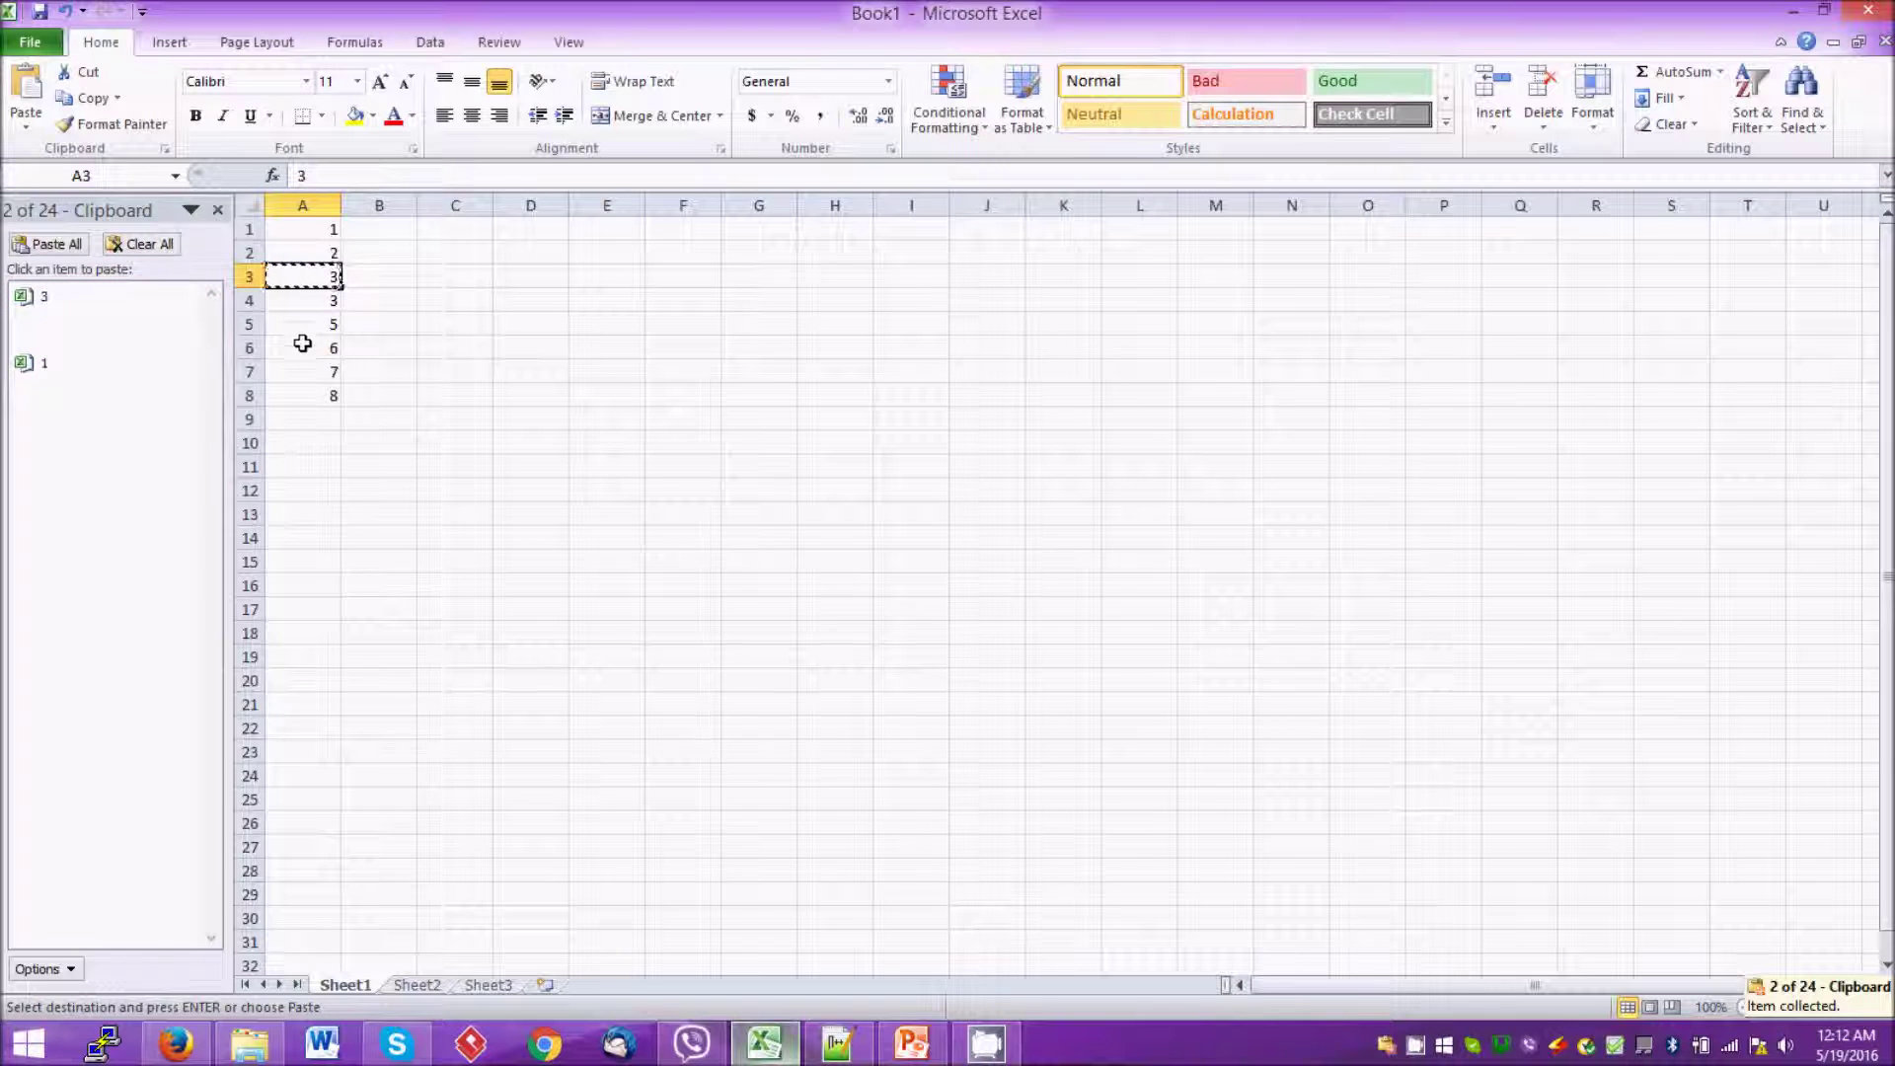
pyautogui.click(311, 302)
pyautogui.moveTo(310, 302); pyautogui.dragTo(314, 348)
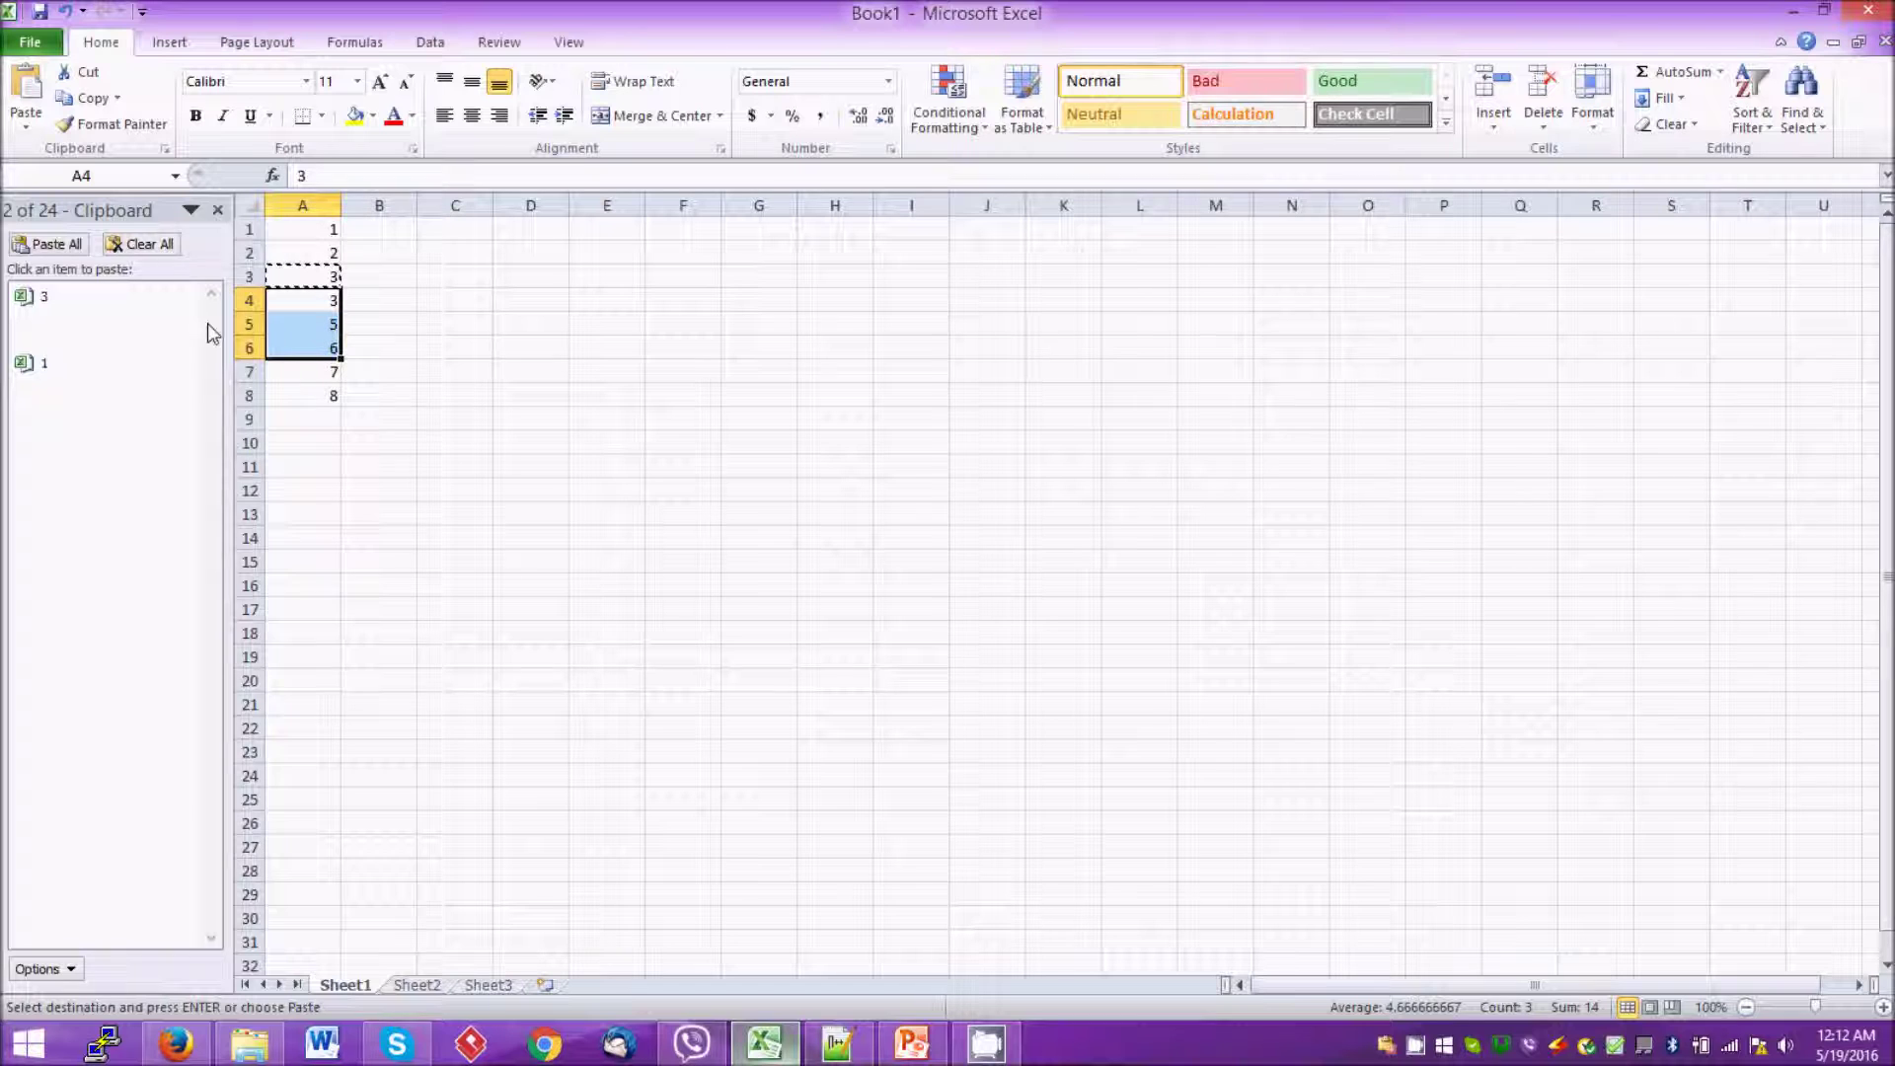
pyautogui.click(92, 100)
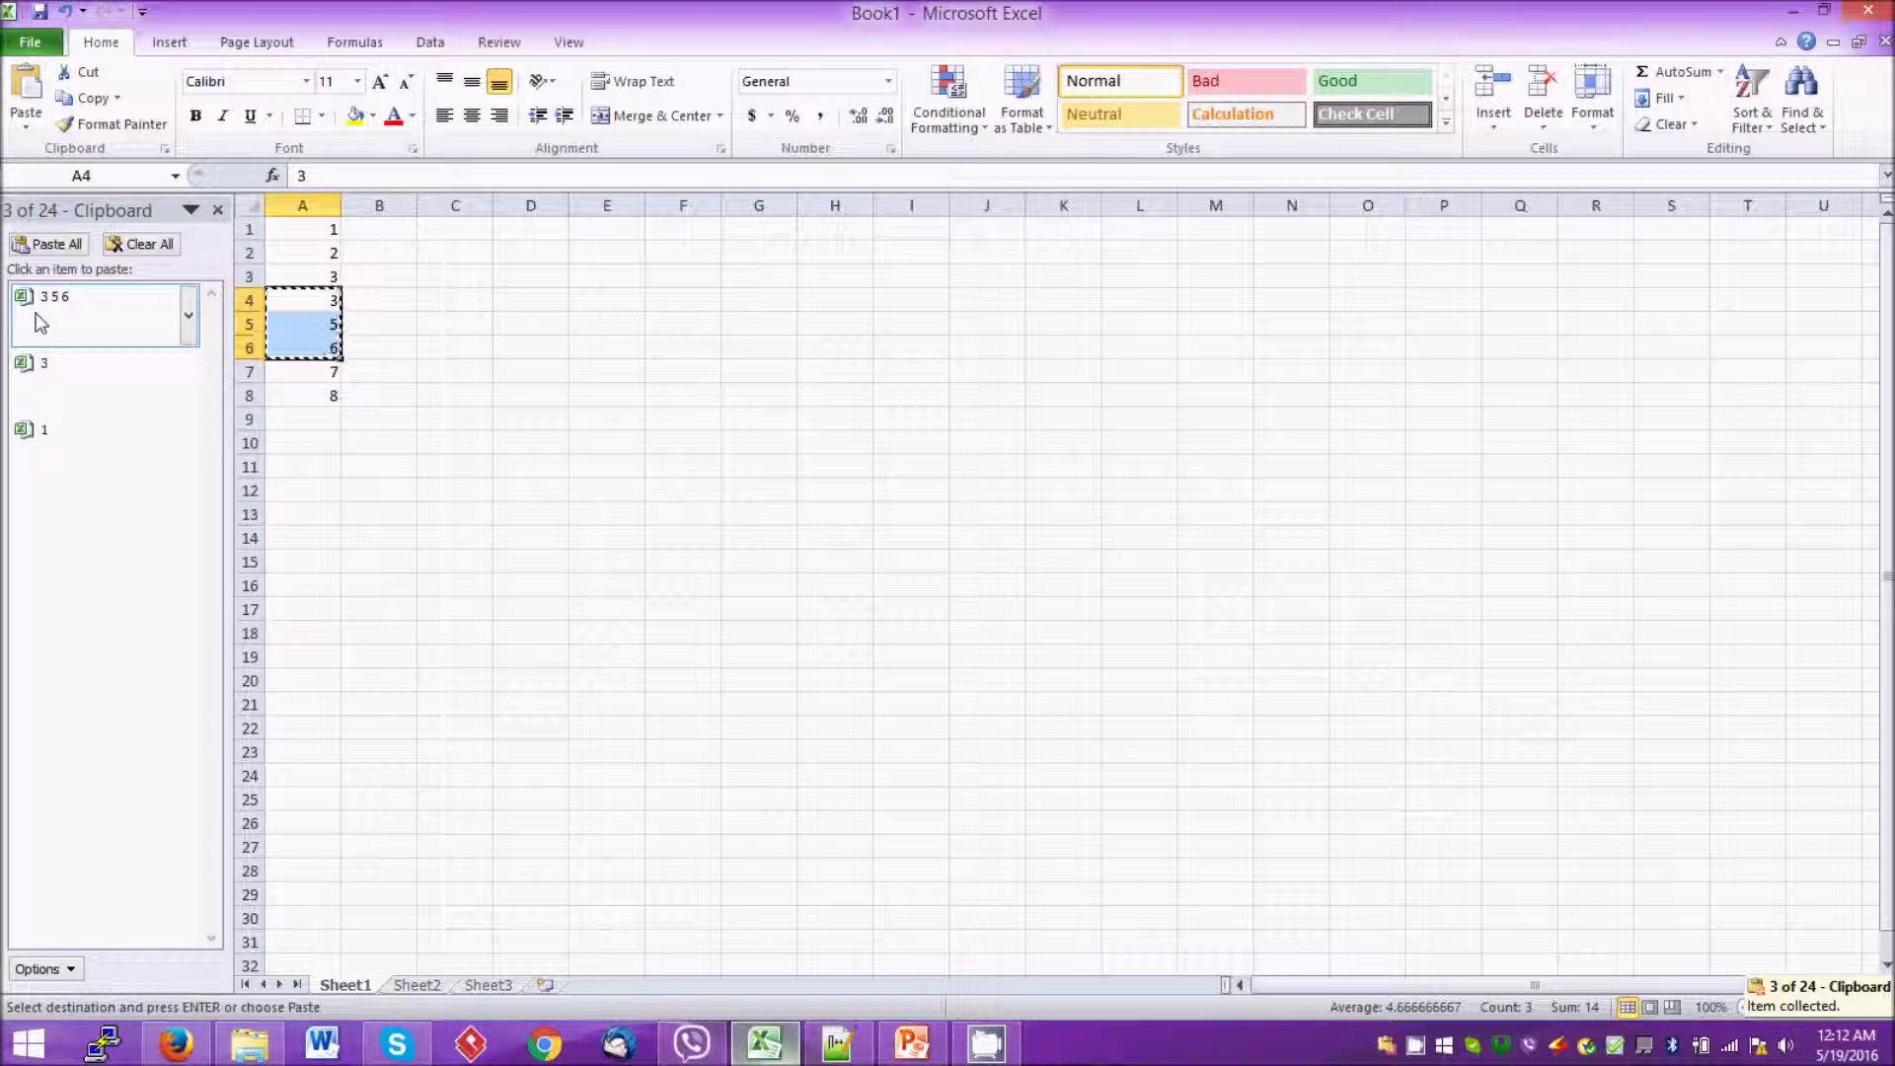
# Move the numbers in A1:A3 to D1 by cut and paste, and paste the collected 3 5 6 item from the Office Clipboard at D6
pyautogui.moveTo(318, 233); pyautogui.dragTo(321, 281)
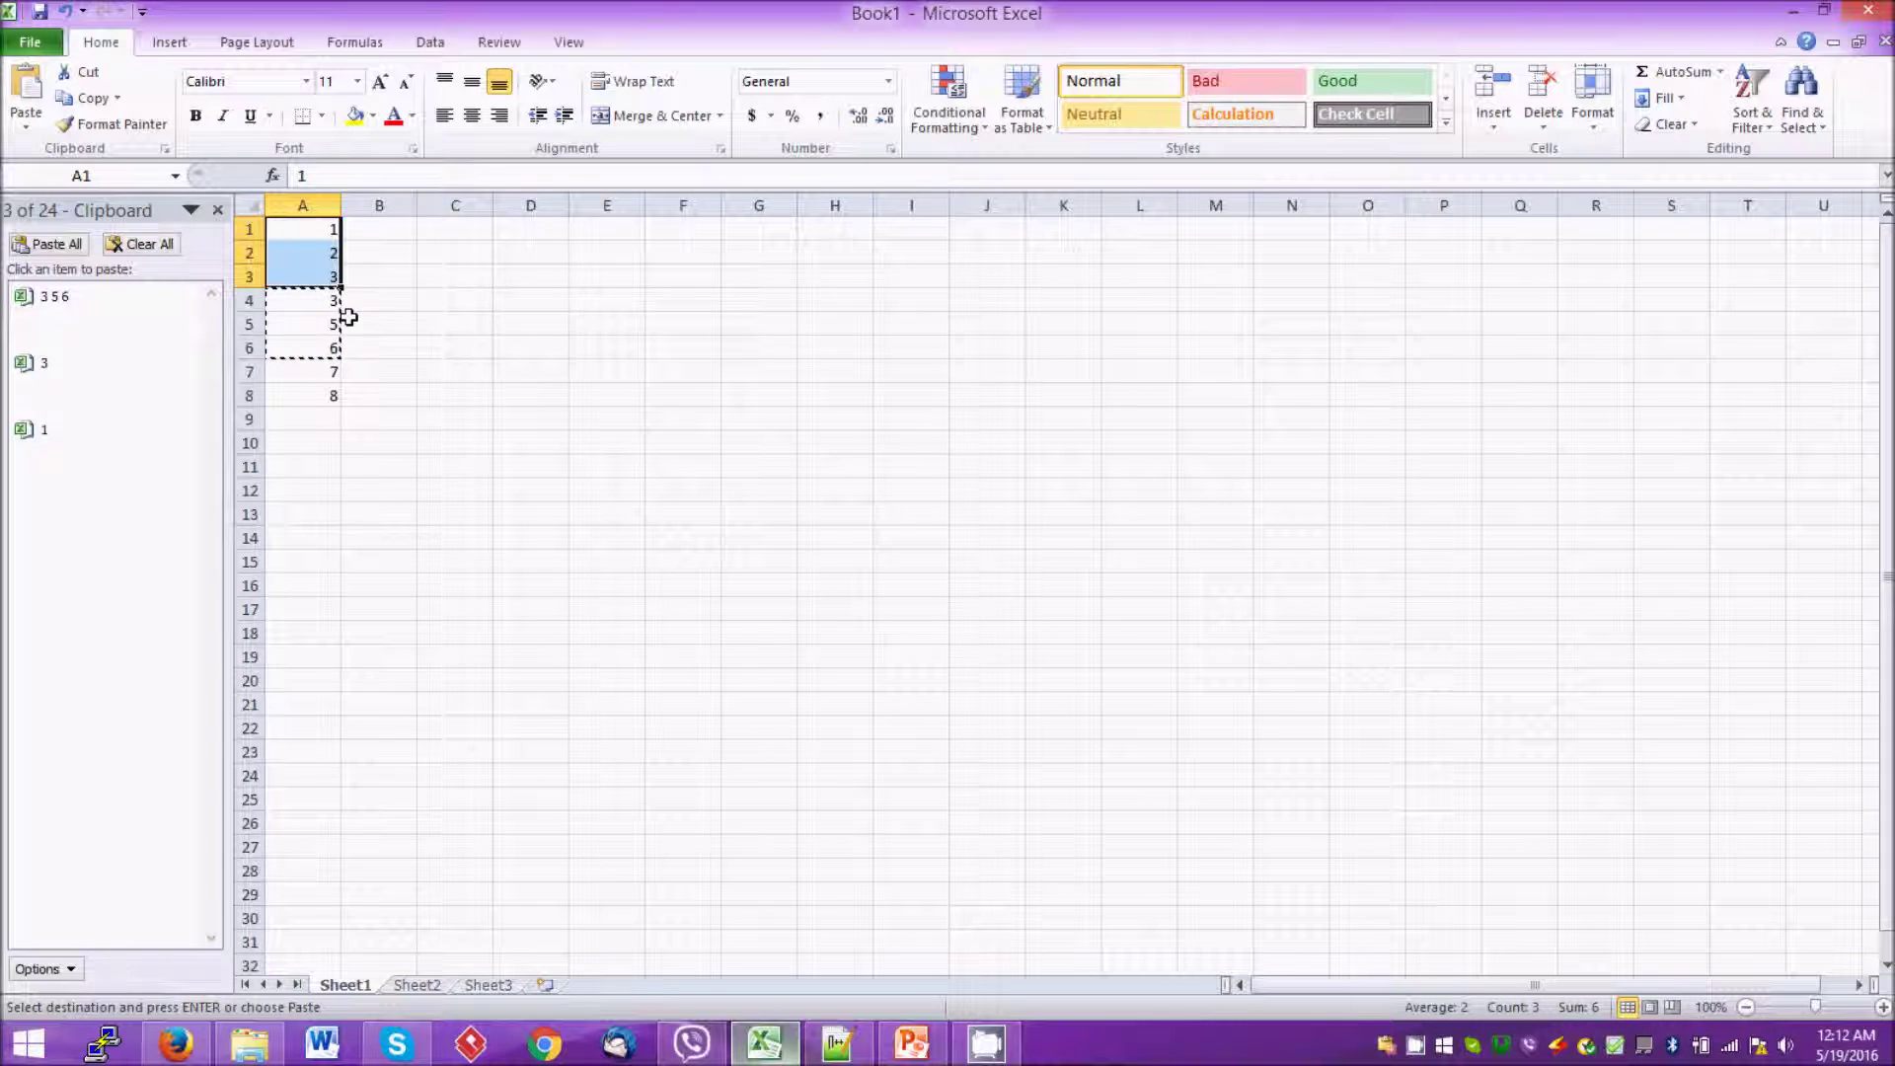
pyautogui.click(71, 72)
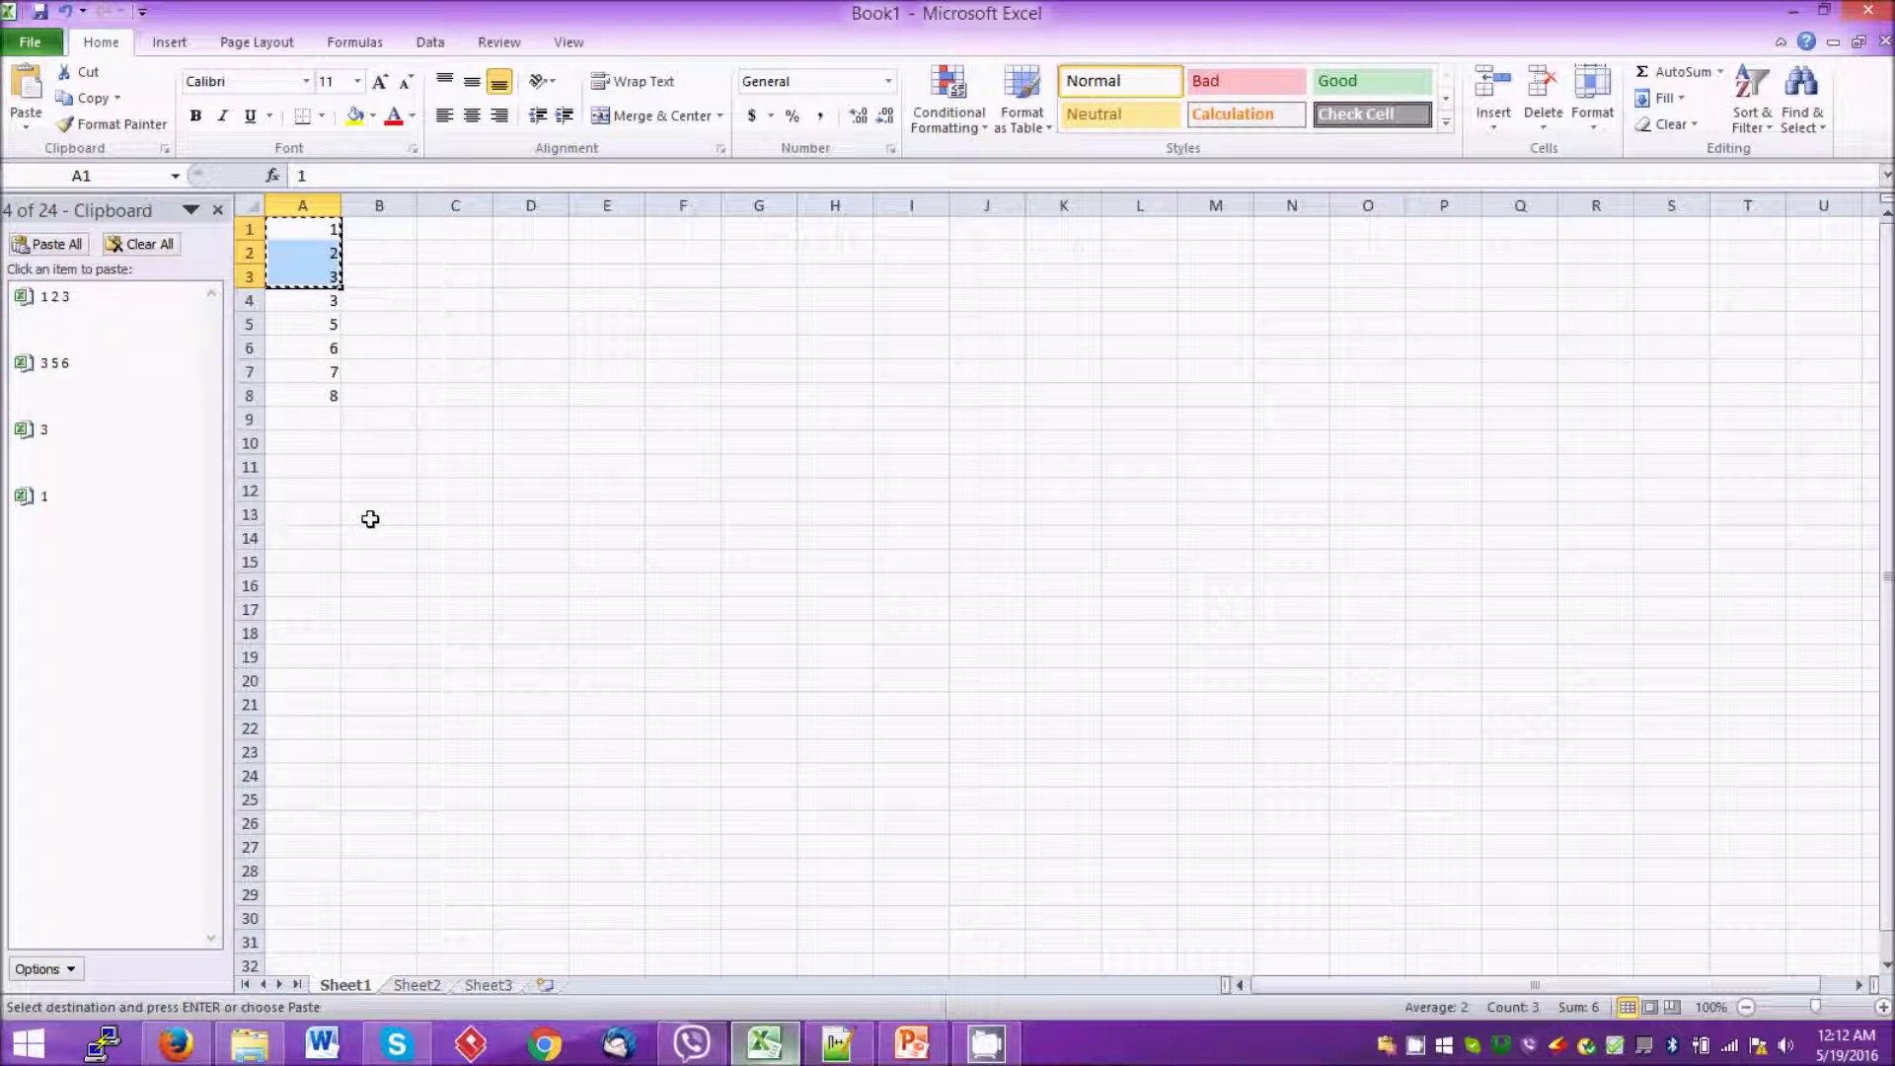
pyautogui.click(516, 231)
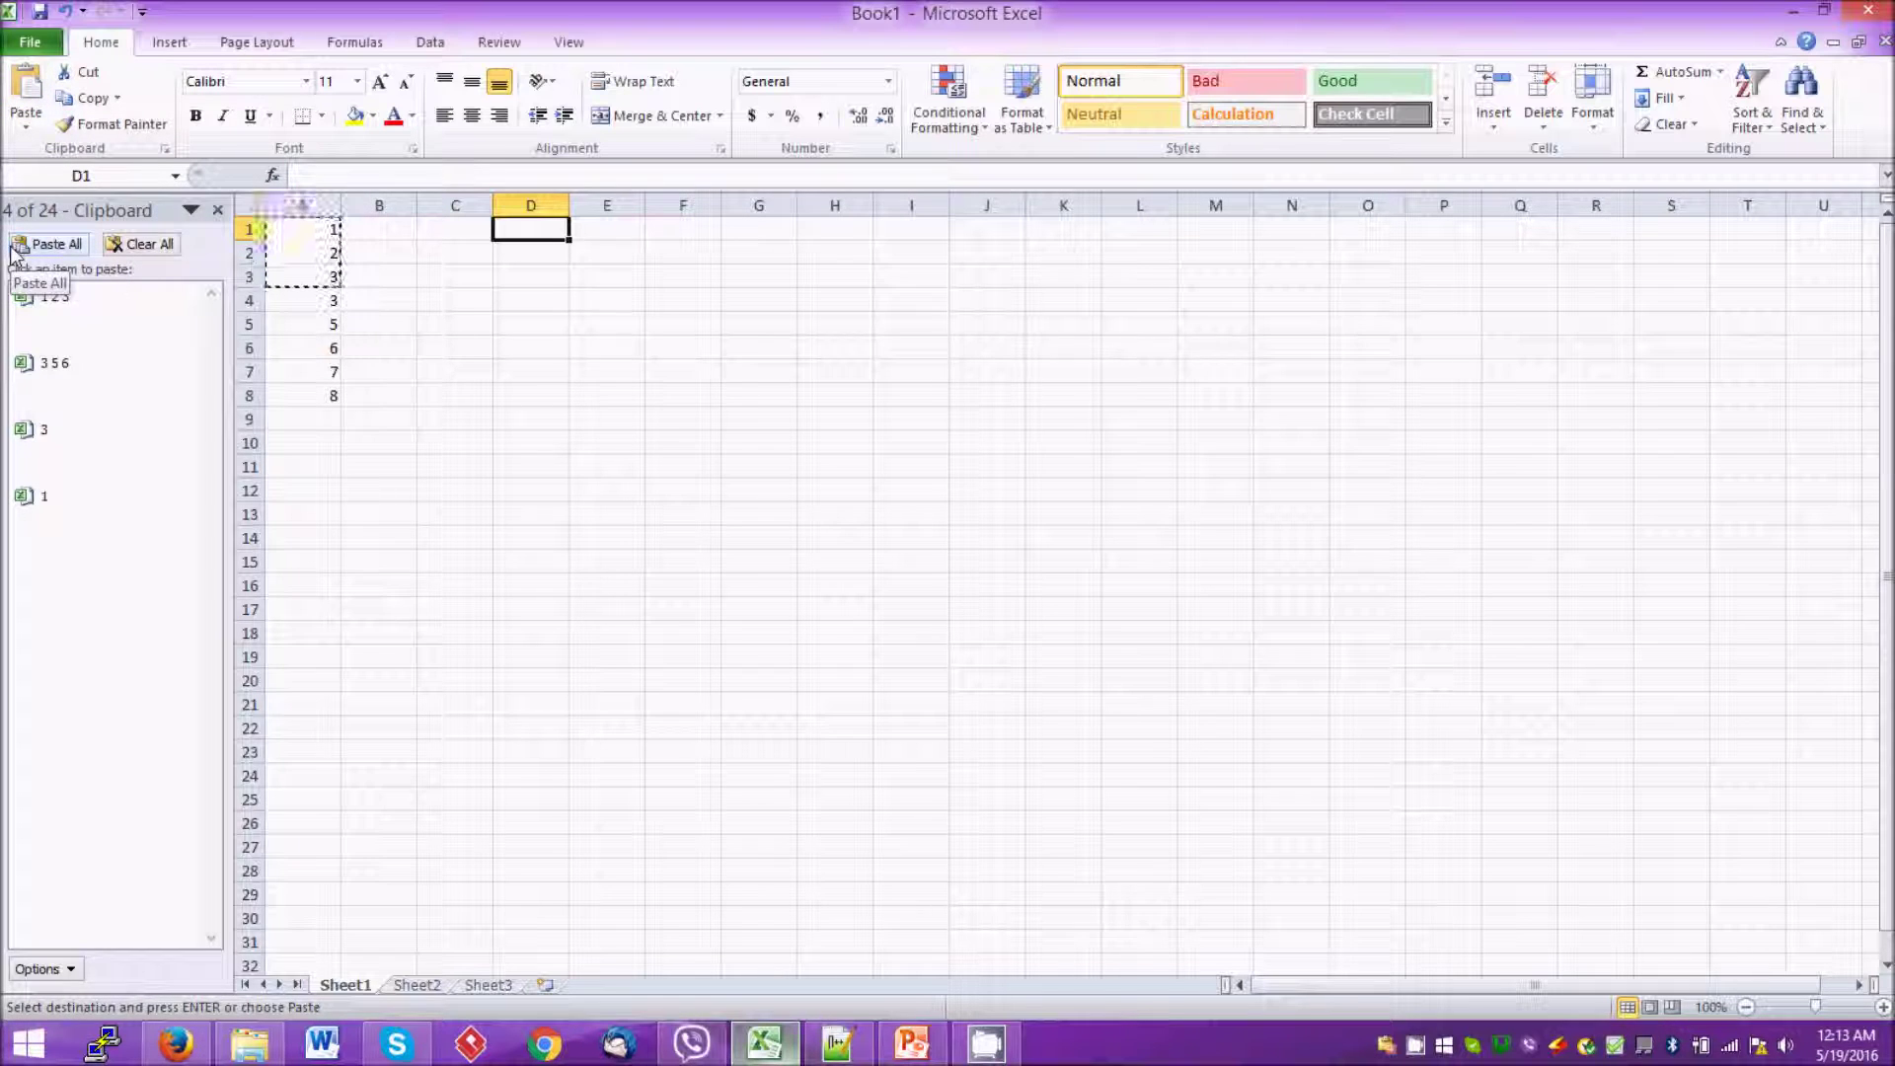
pyautogui.click(28, 83)
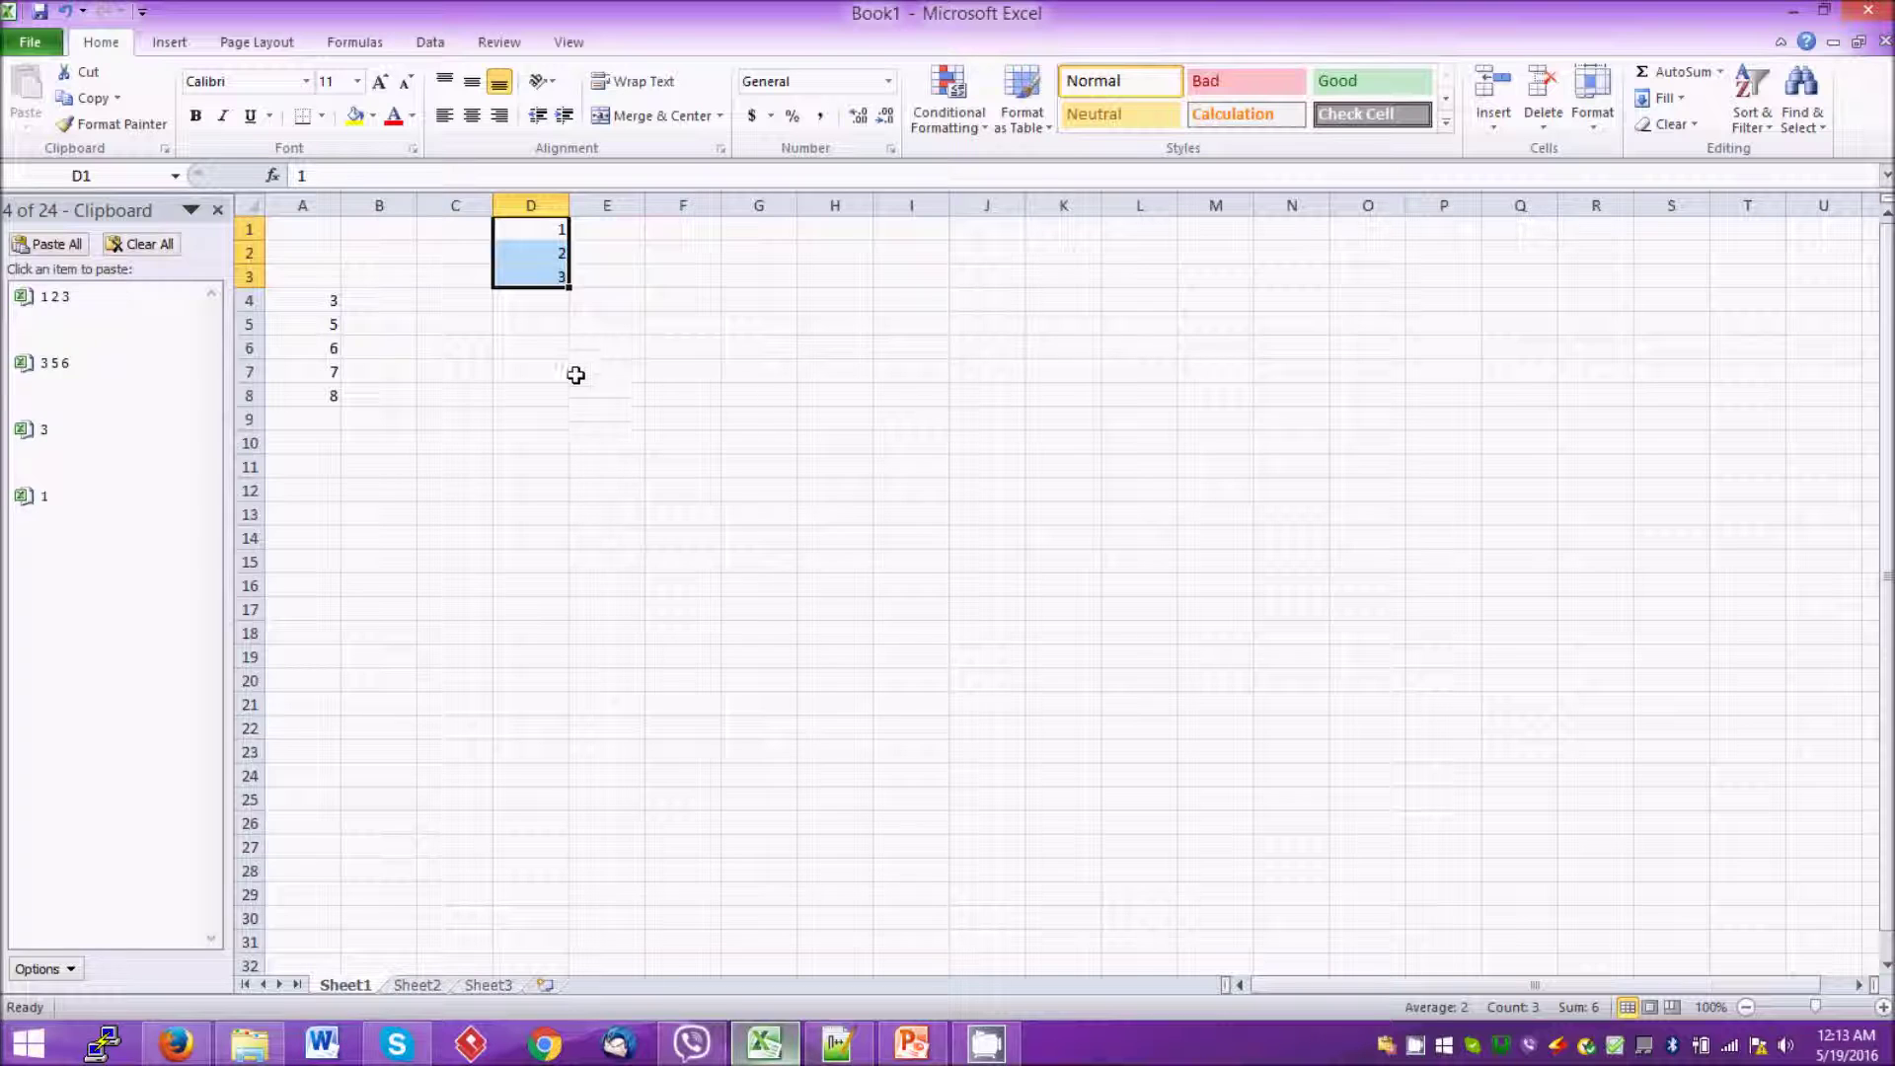
pyautogui.click(523, 348)
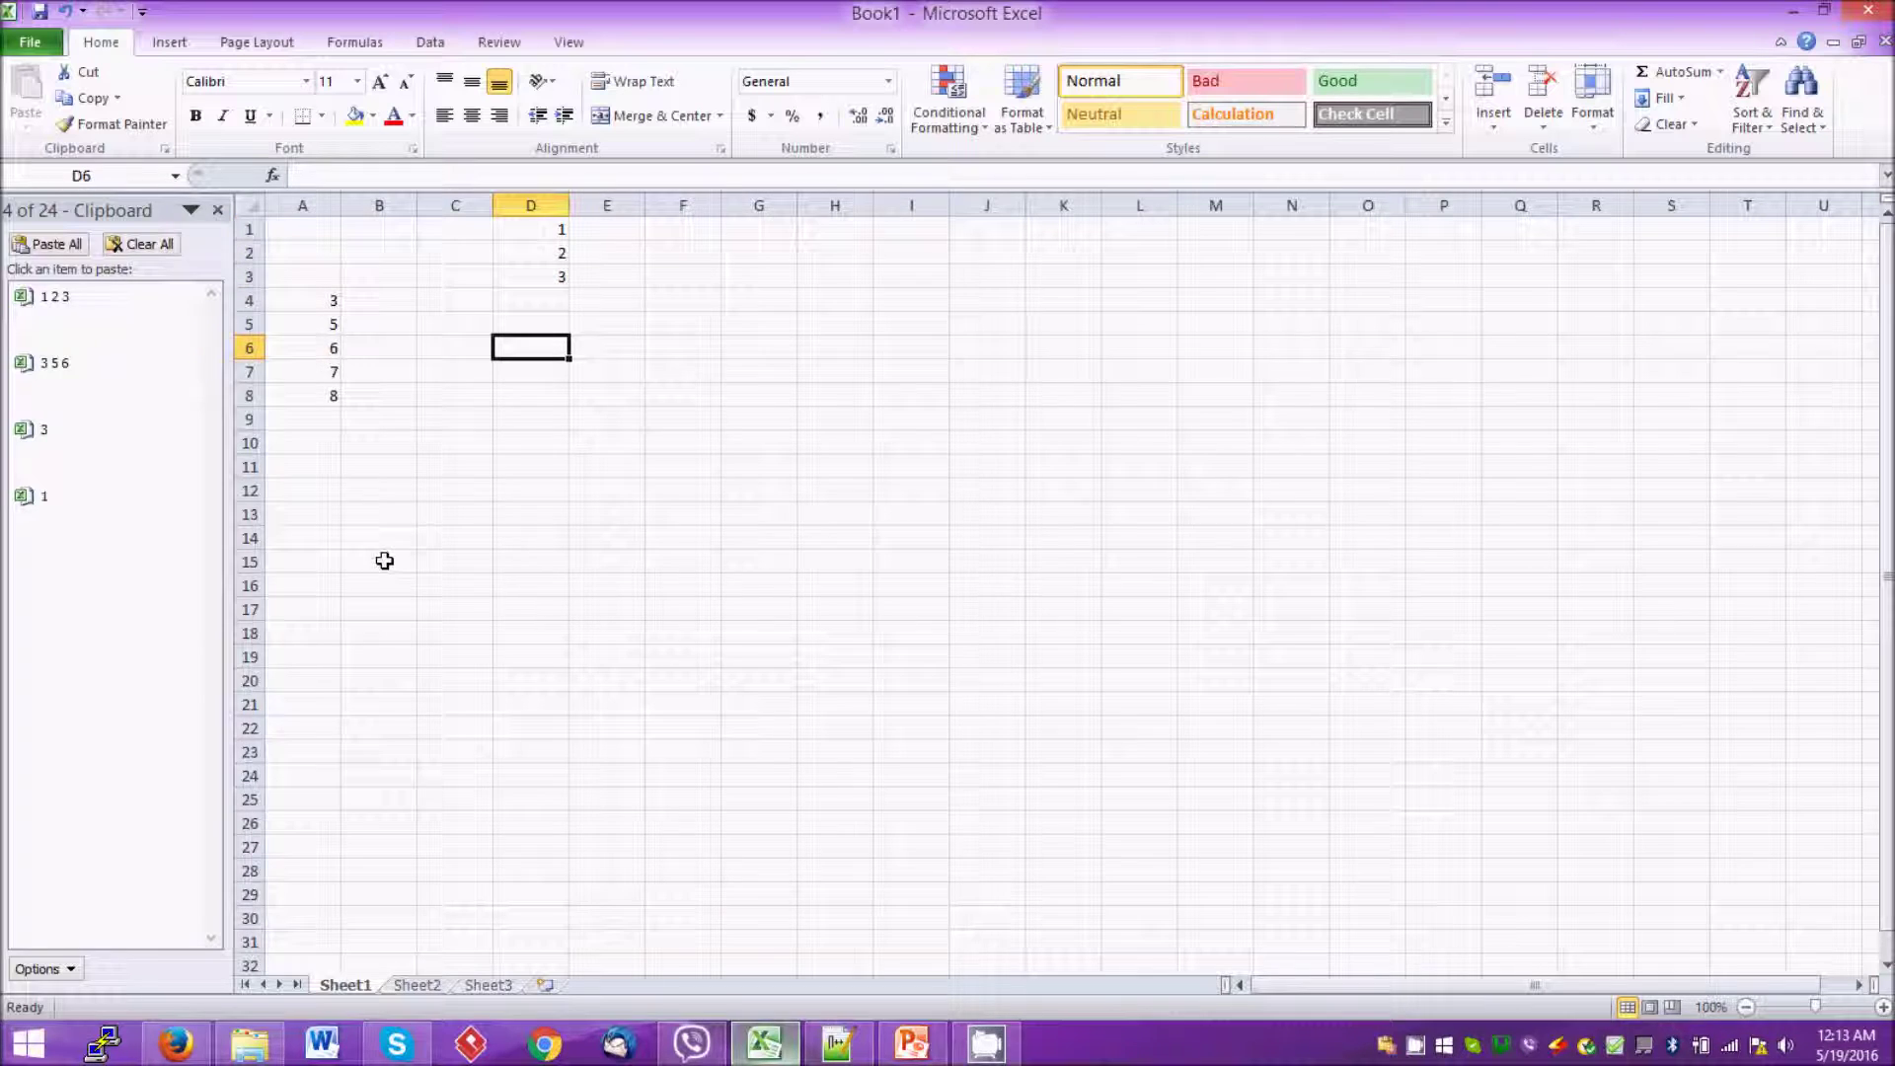
pyautogui.click(55, 375)
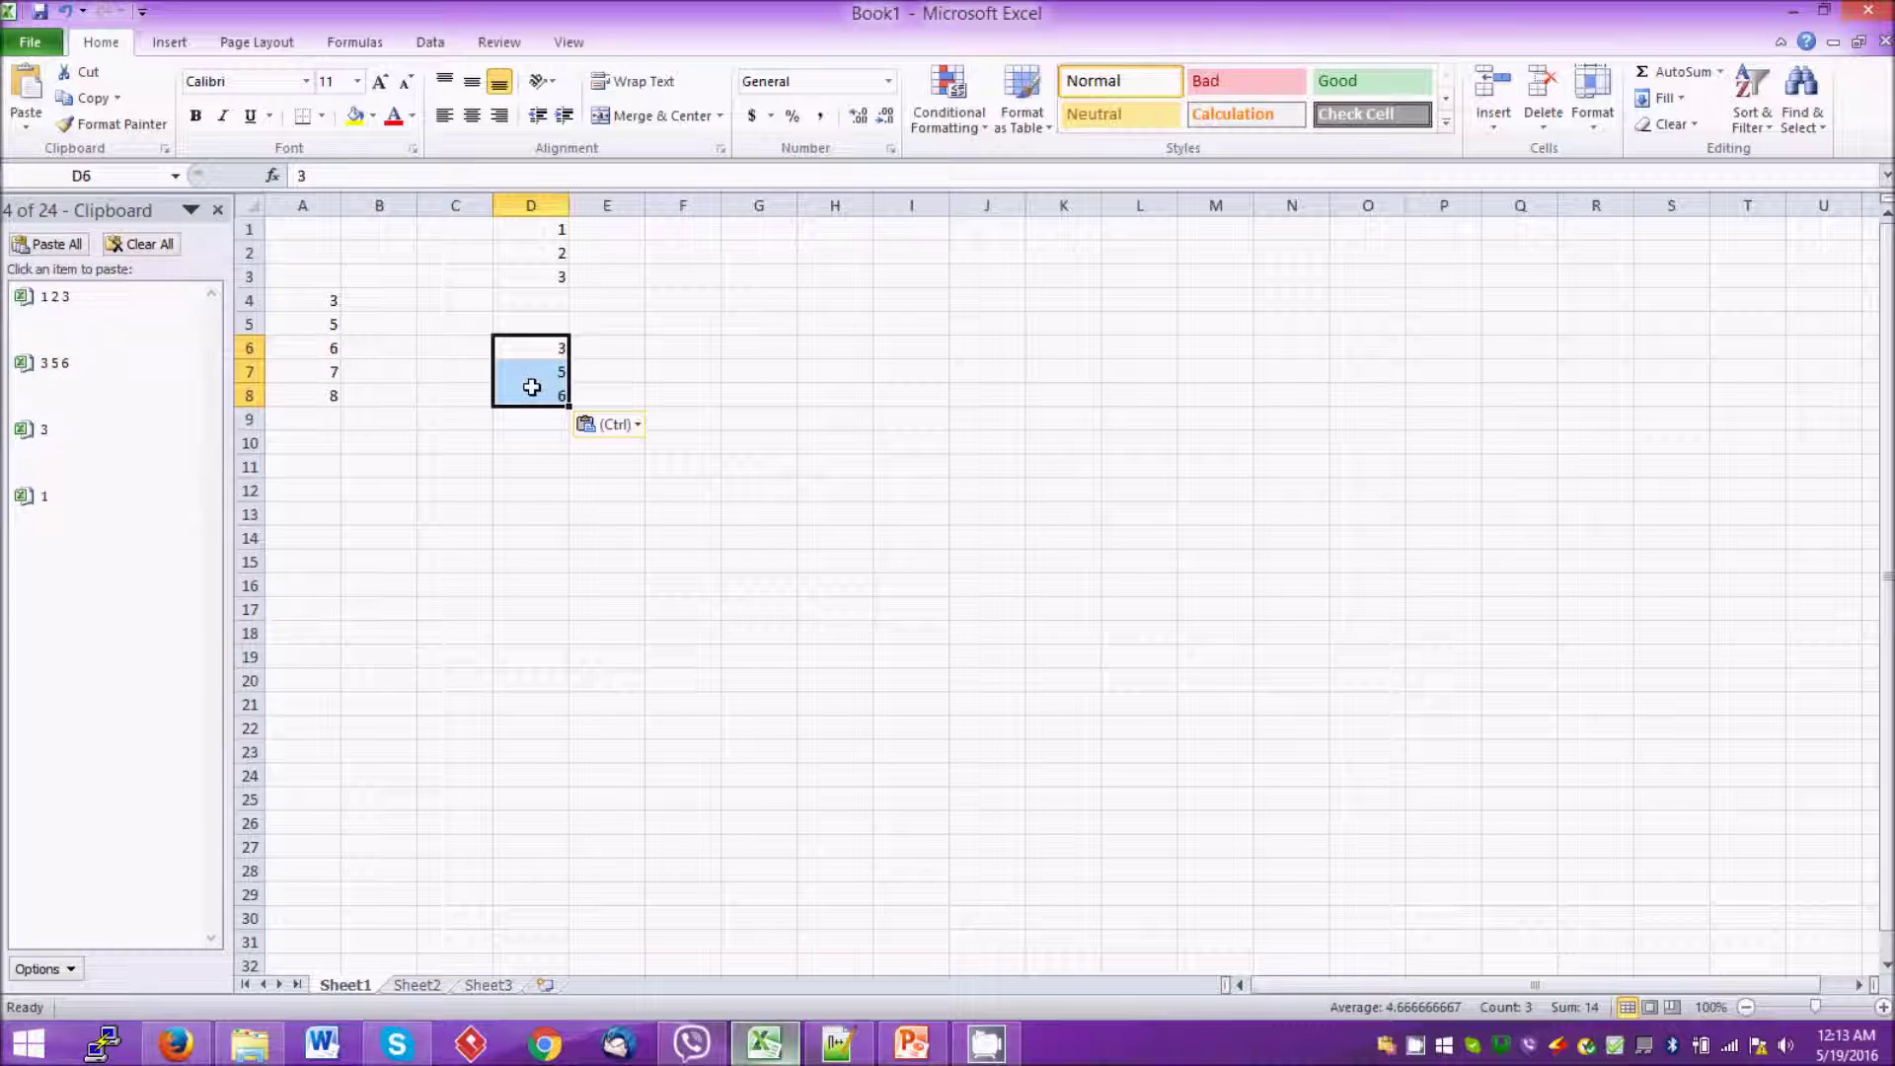